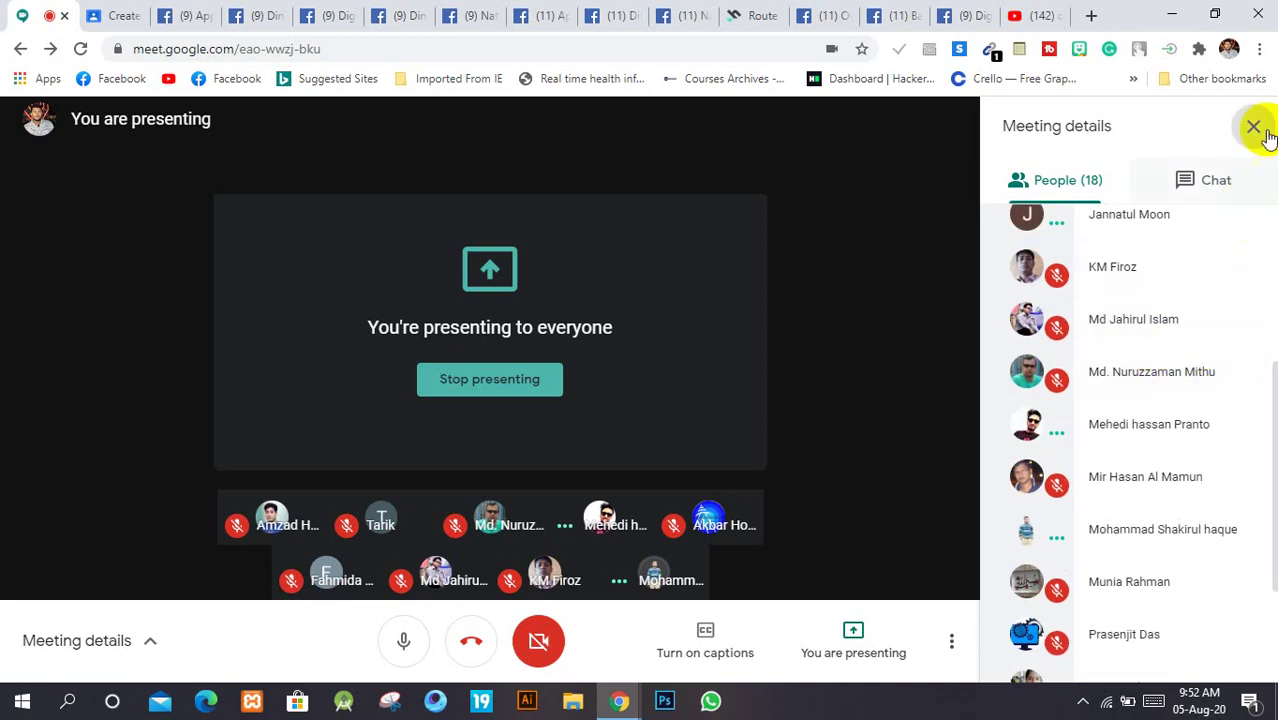
# Step: Look through the open Facebook, Route and YouTube pages, ending on the Classroom student work for the Facebook business page assignment
pyautogui.click(100, 10)
pyautogui.click(190, 14)
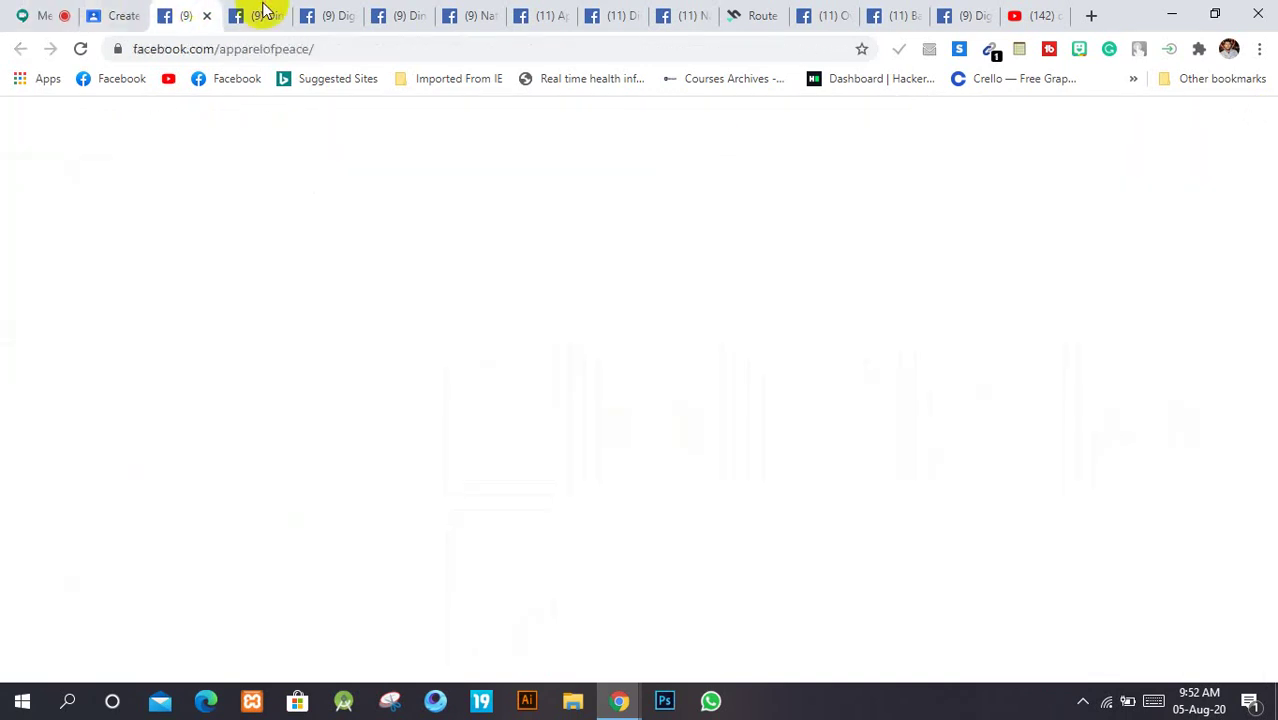
pyautogui.click(128, 10)
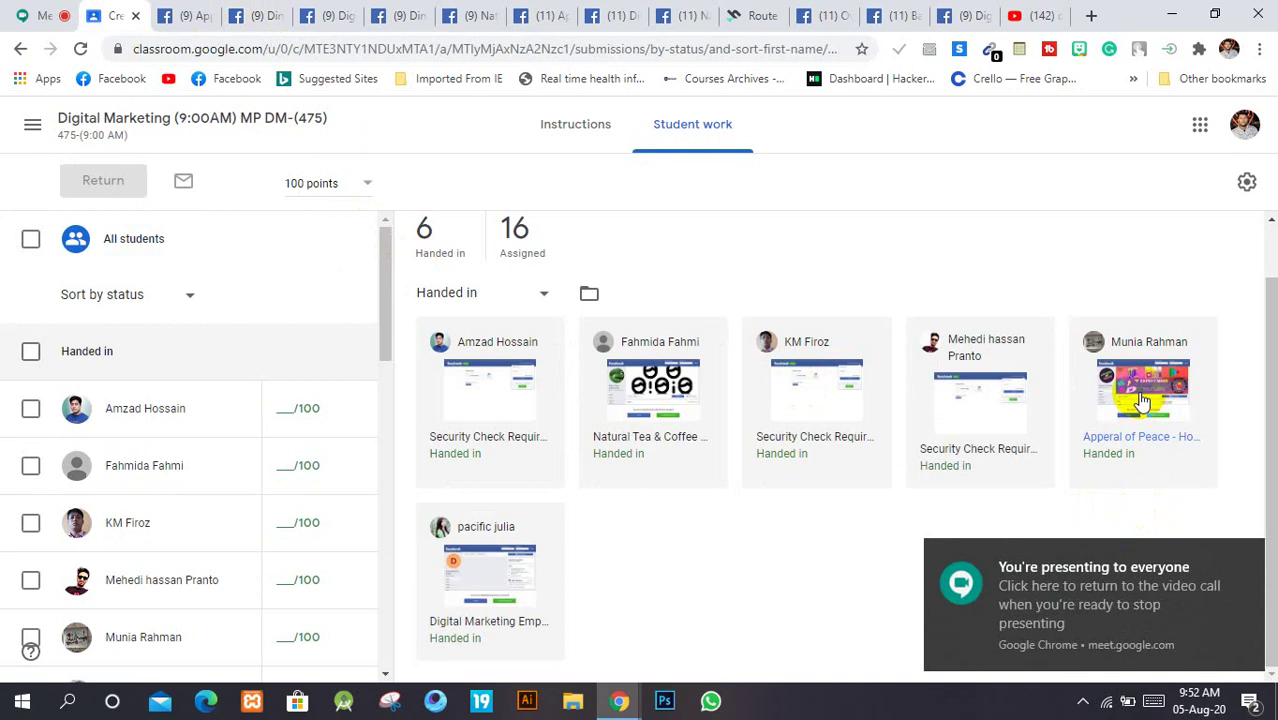
pyautogui.click(205, 10)
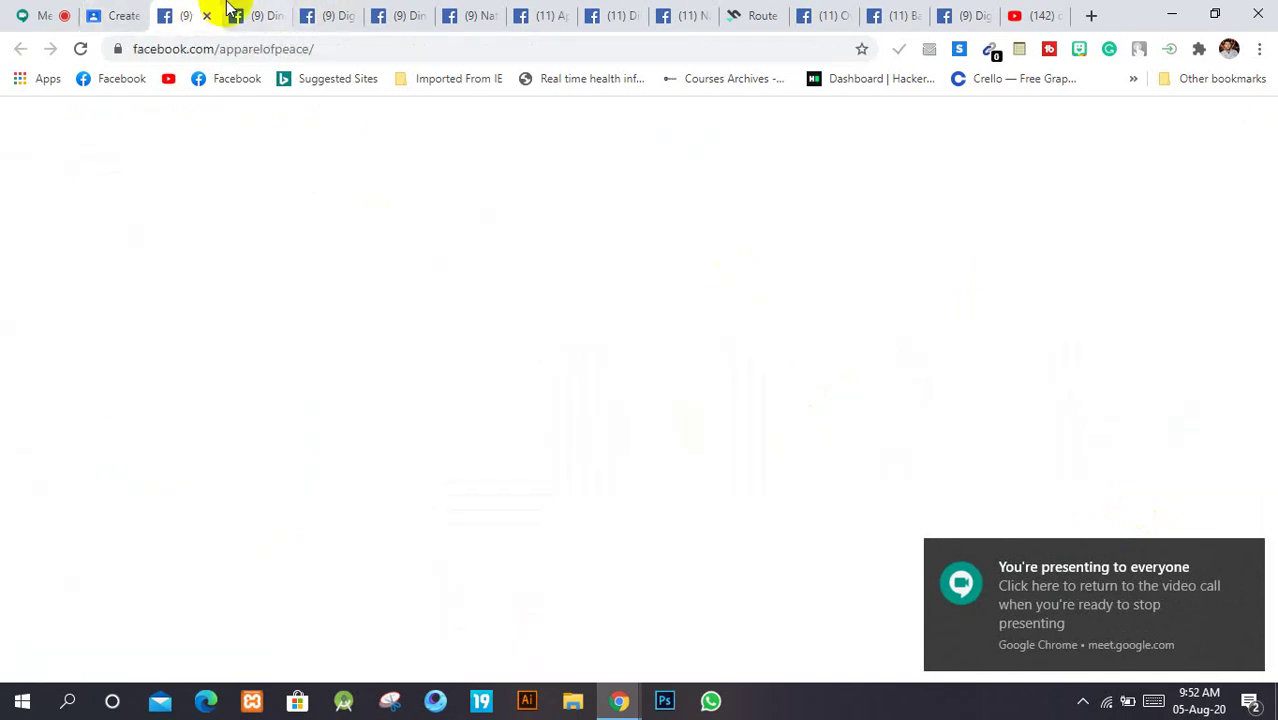
pyautogui.click(238, 10)
pyautogui.click(315, 12)
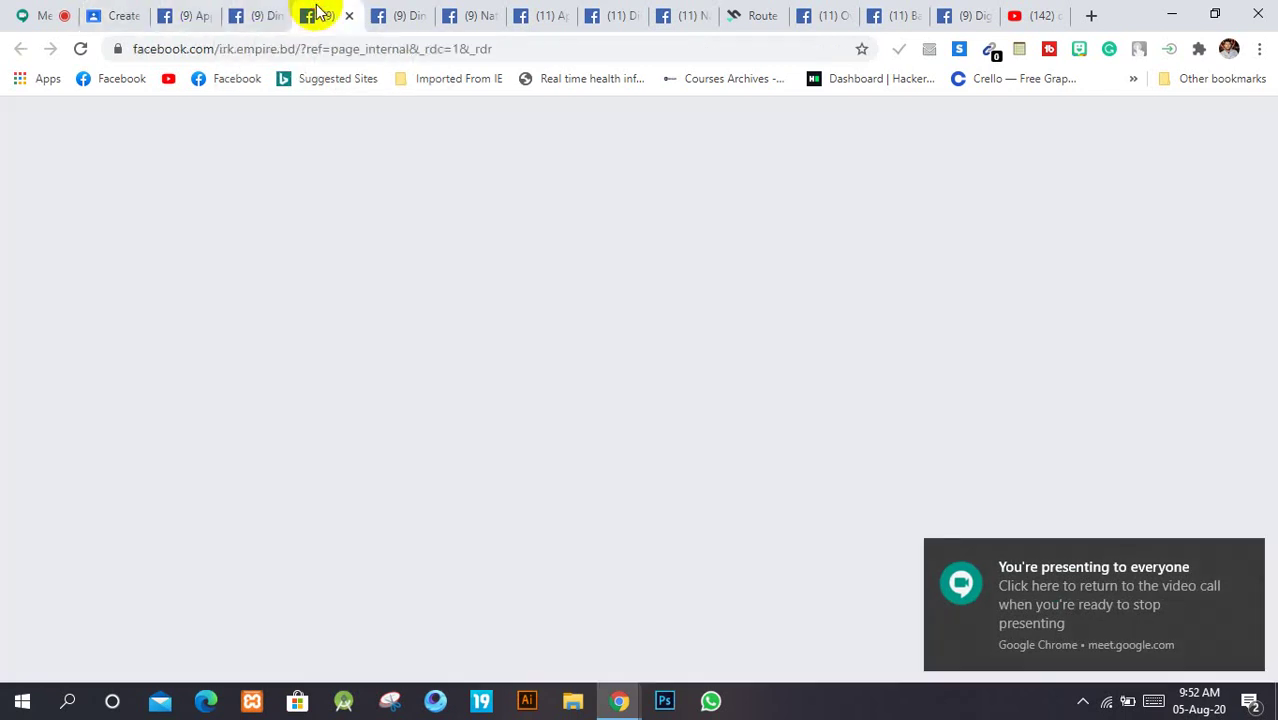
pyautogui.click(405, 12)
pyautogui.click(455, 12)
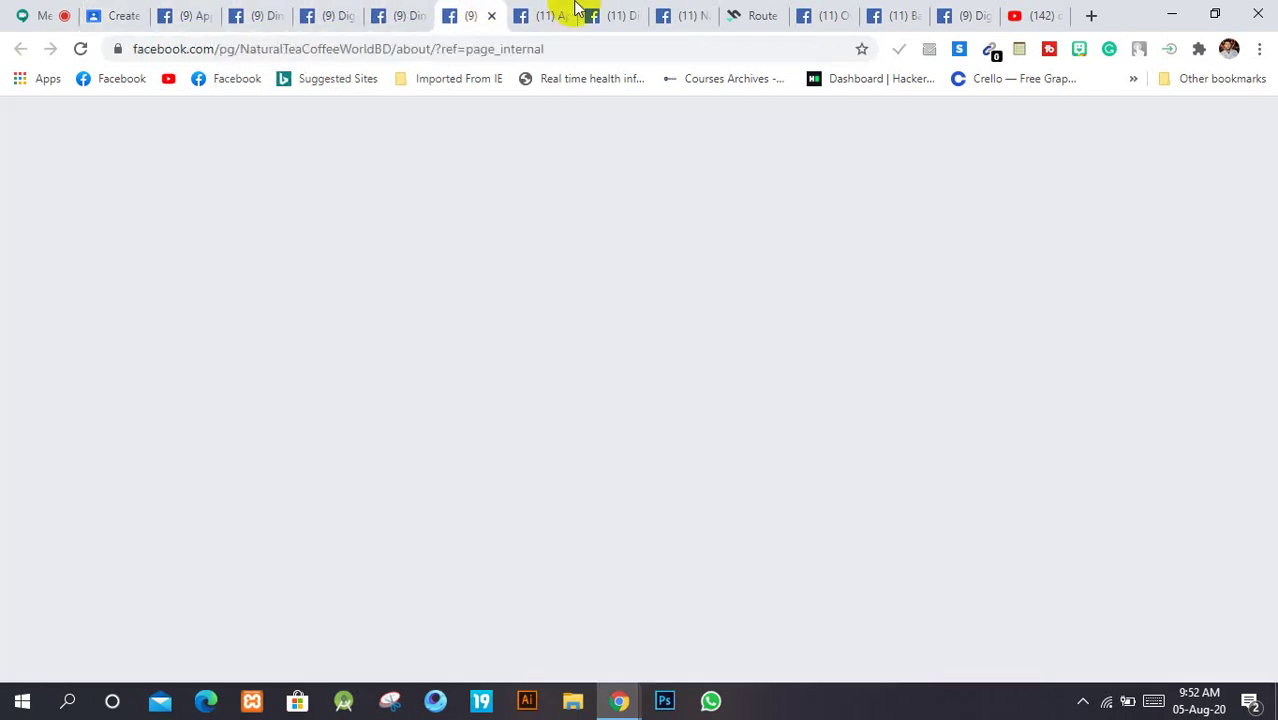
pyautogui.click(545, 10)
pyautogui.click(620, 10)
pyautogui.click(673, 10)
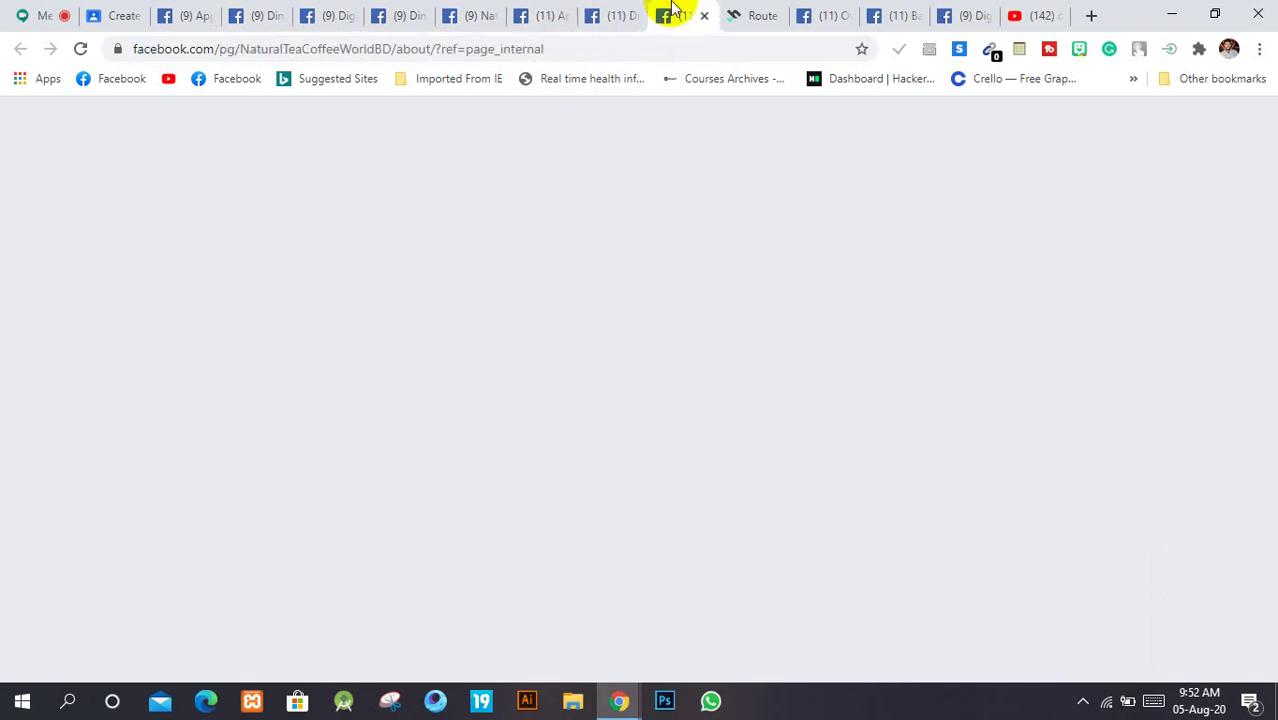
pyautogui.click(762, 12)
pyautogui.click(825, 12)
pyautogui.click(898, 12)
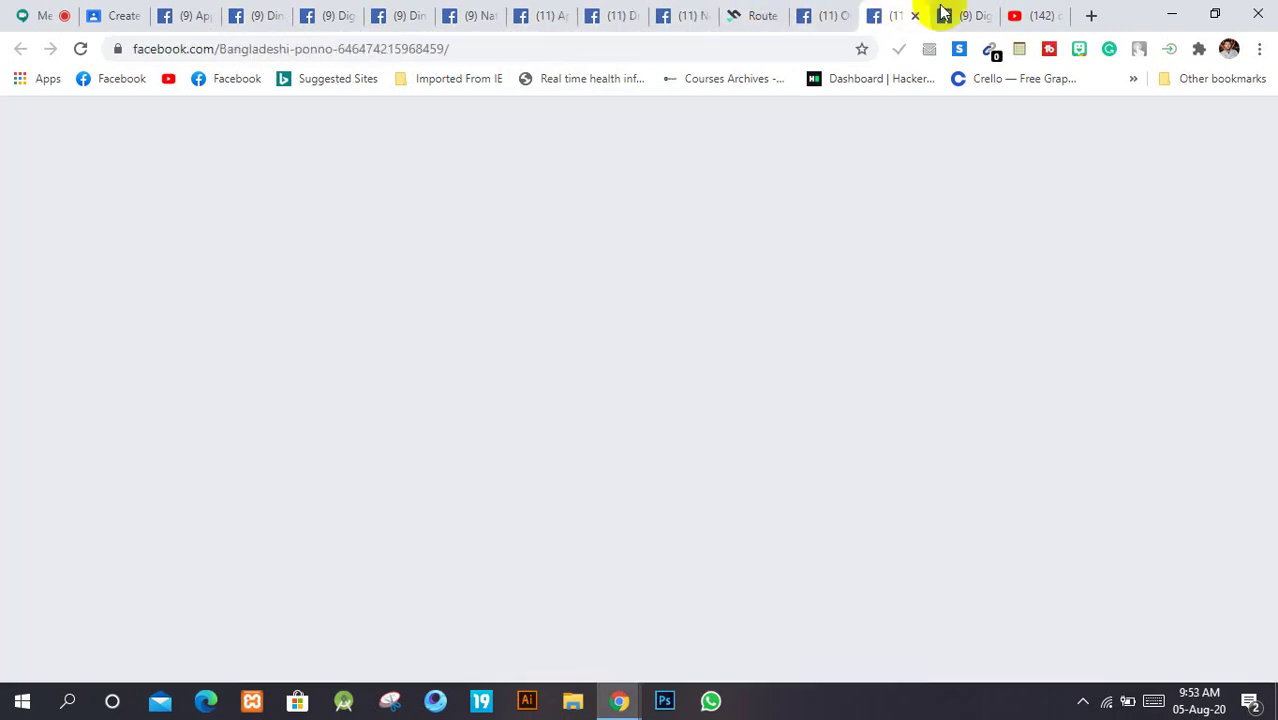
pyautogui.click(962, 12)
pyautogui.click(1040, 12)
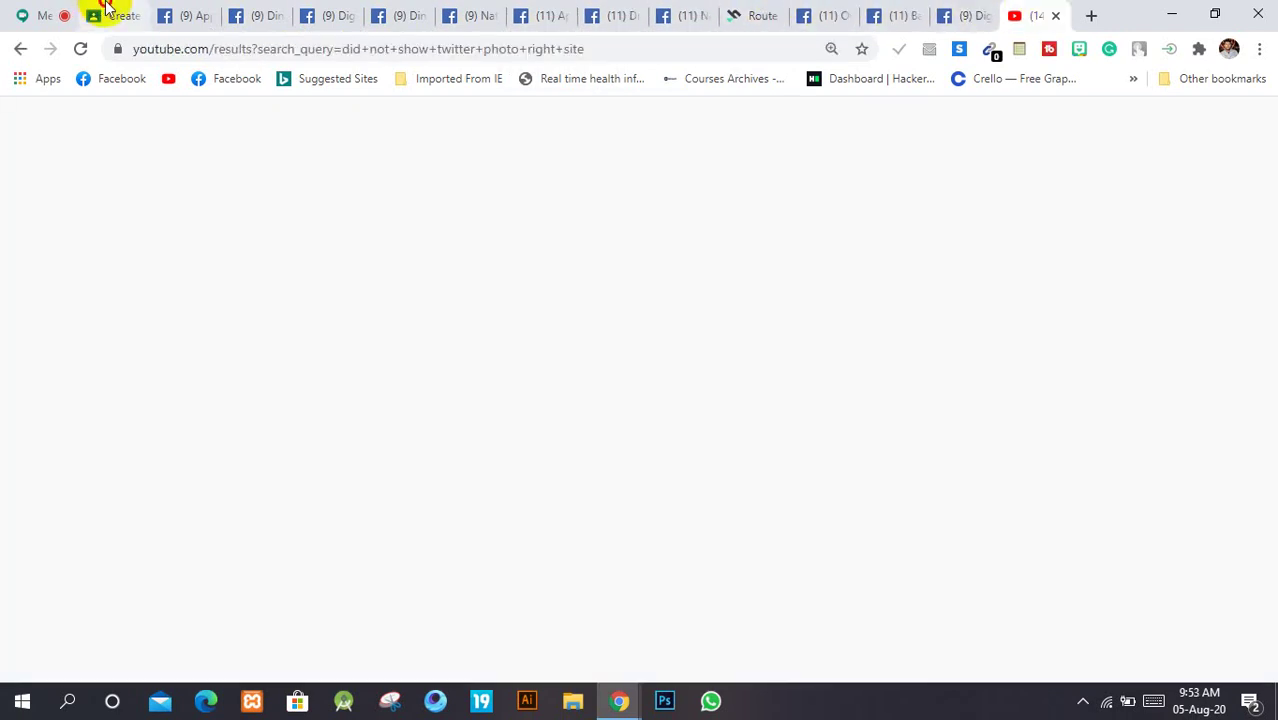
pyautogui.click(107, 8)
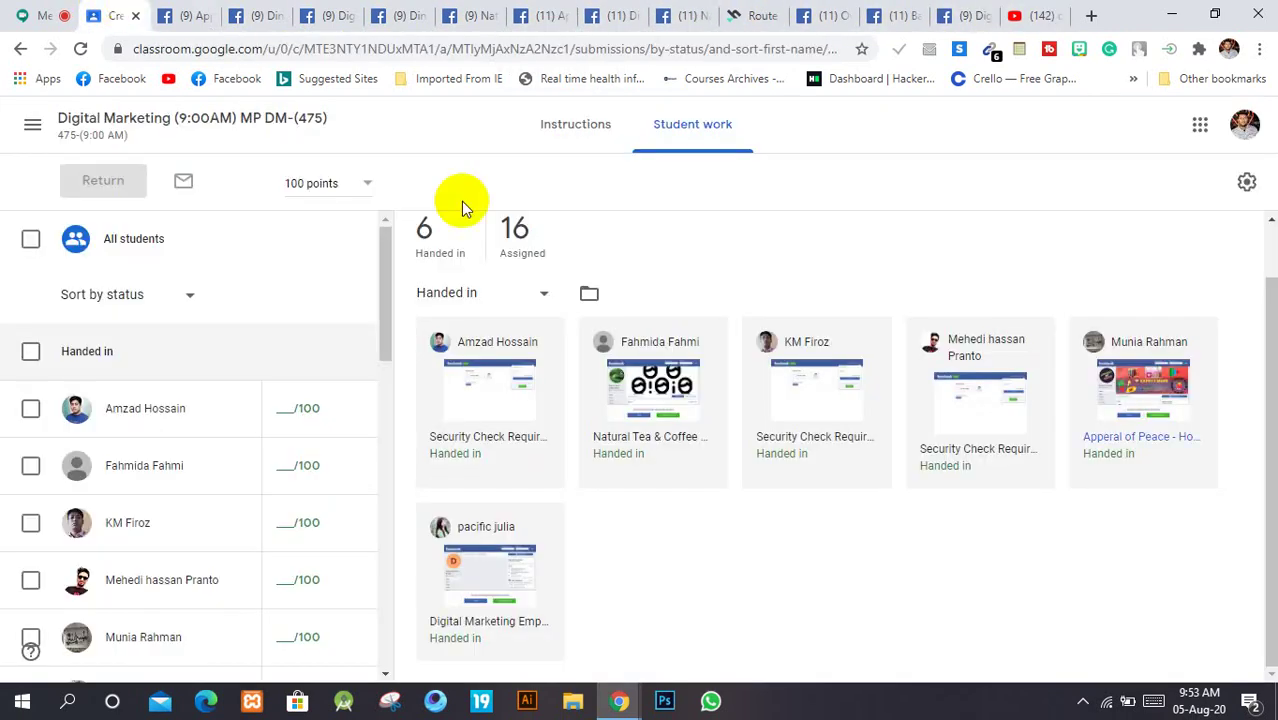
# Step: Open the Apperal of Peace page handed in for the assignment and check its Messenger chat, closing the chat when done
pyautogui.click(1141, 375)
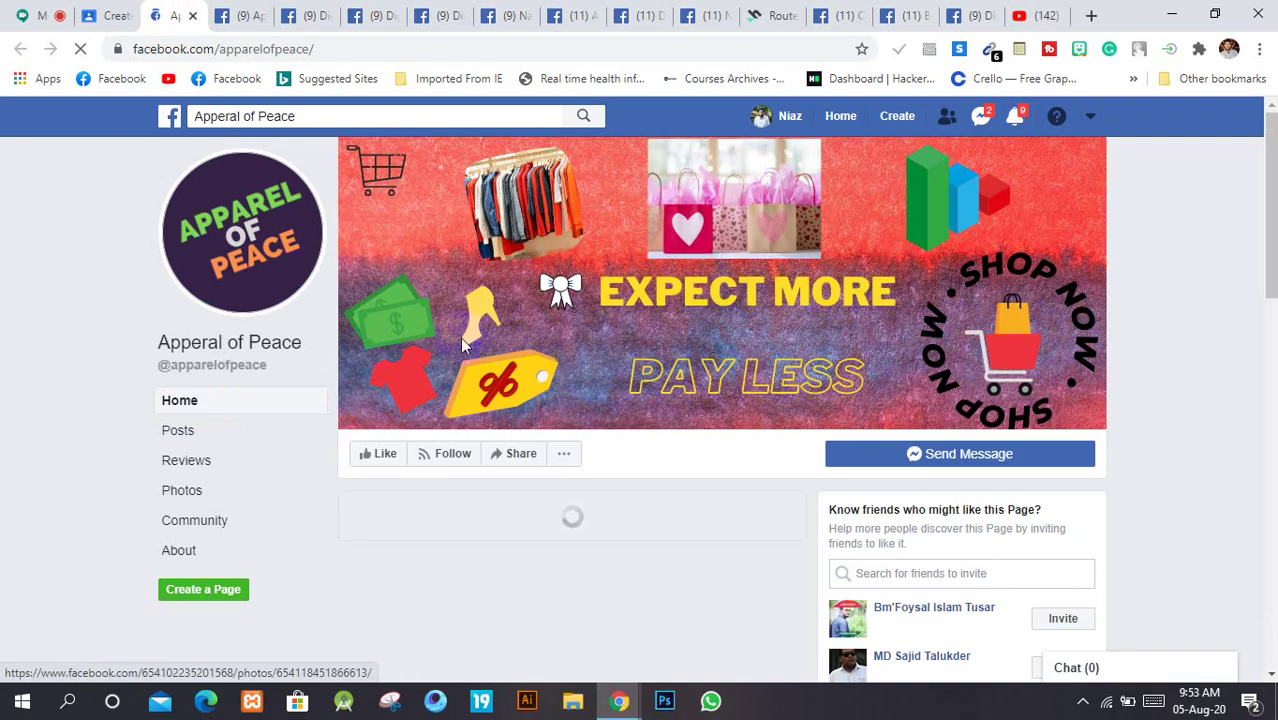
pyautogui.scroll(-3, 749, 310)
pyautogui.scroll(3, 1066, 385)
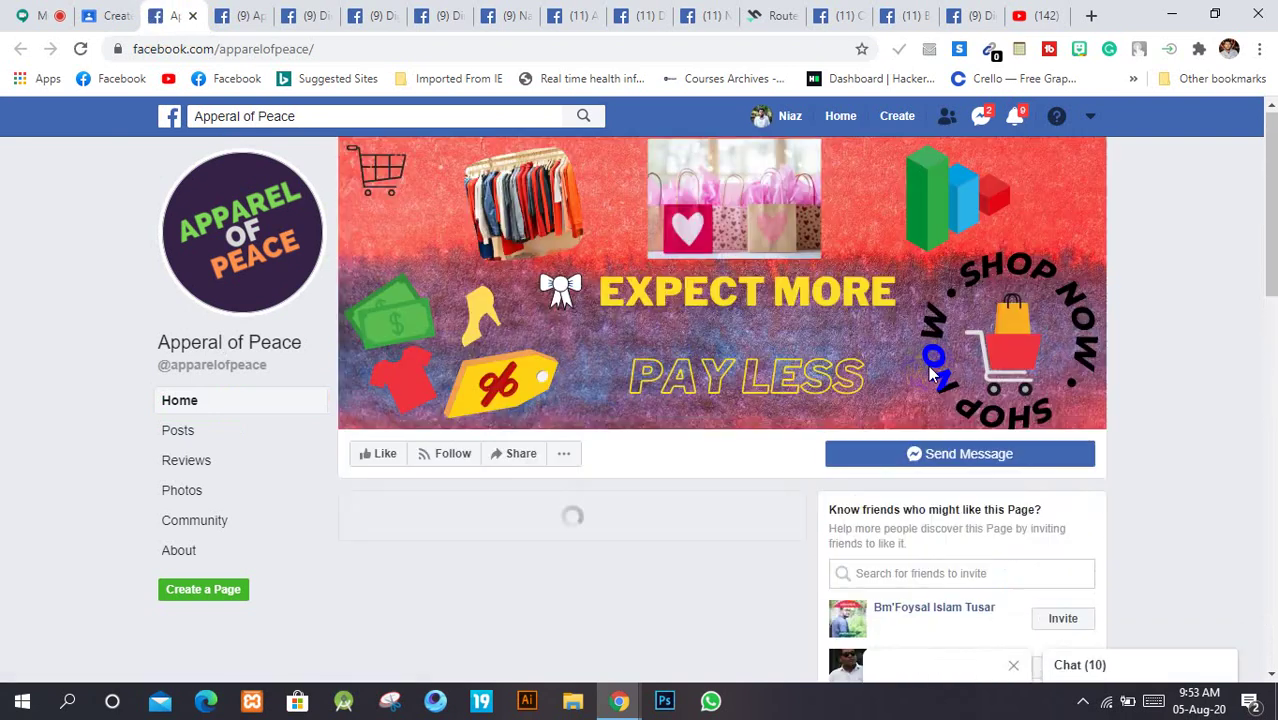
pyautogui.click(913, 462)
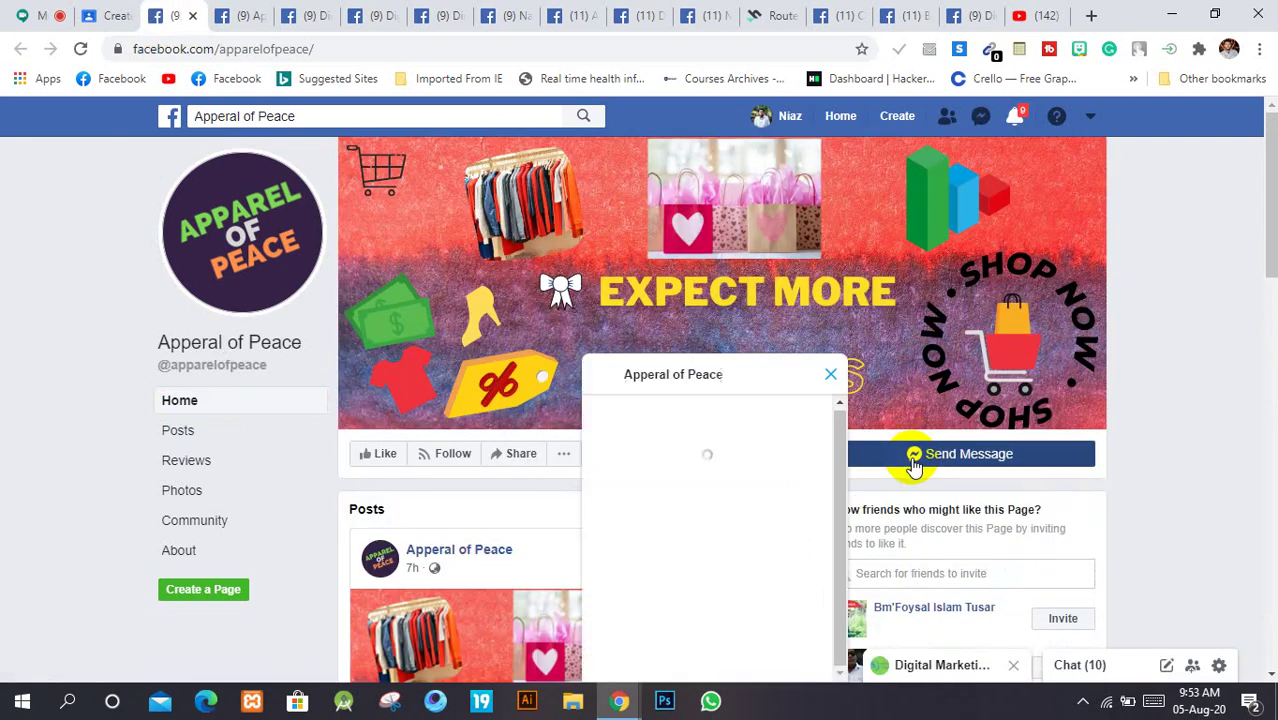
pyautogui.click(705, 490)
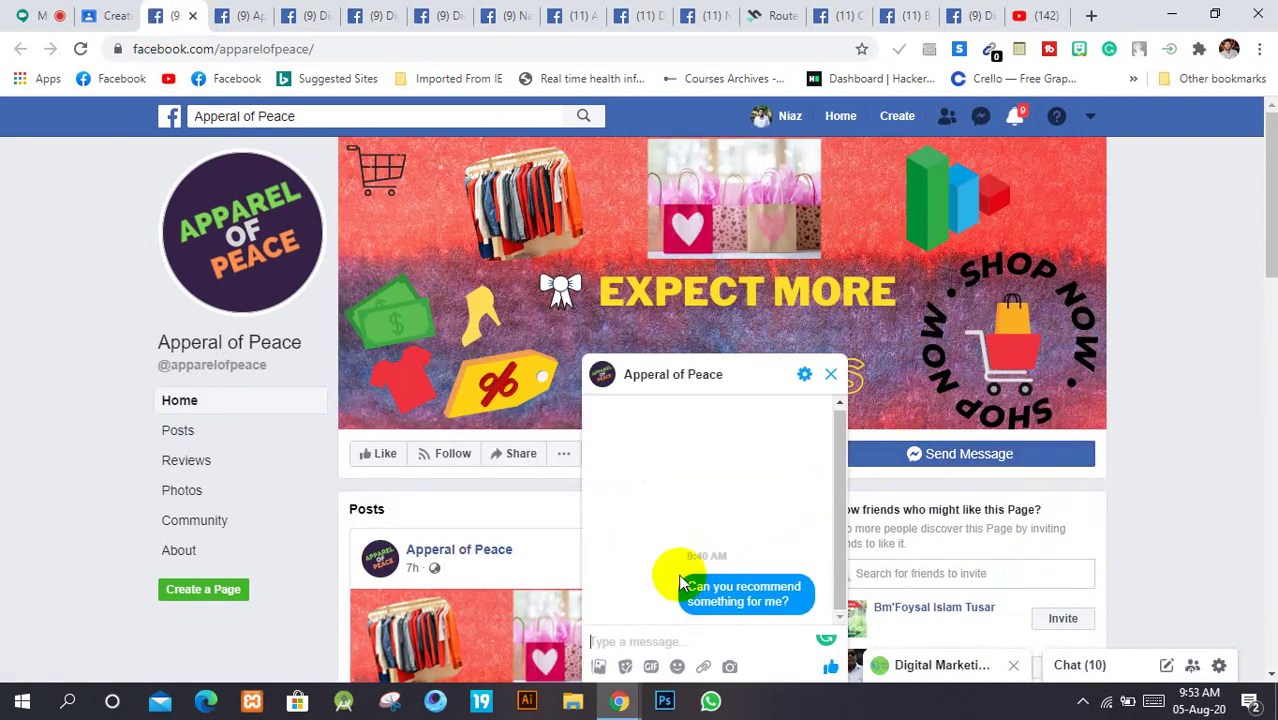
pyautogui.click(830, 374)
# Step: Examine the Apperal of Peace page's posts and its Reviews section
pyautogui.scroll(-4, 461, 476)
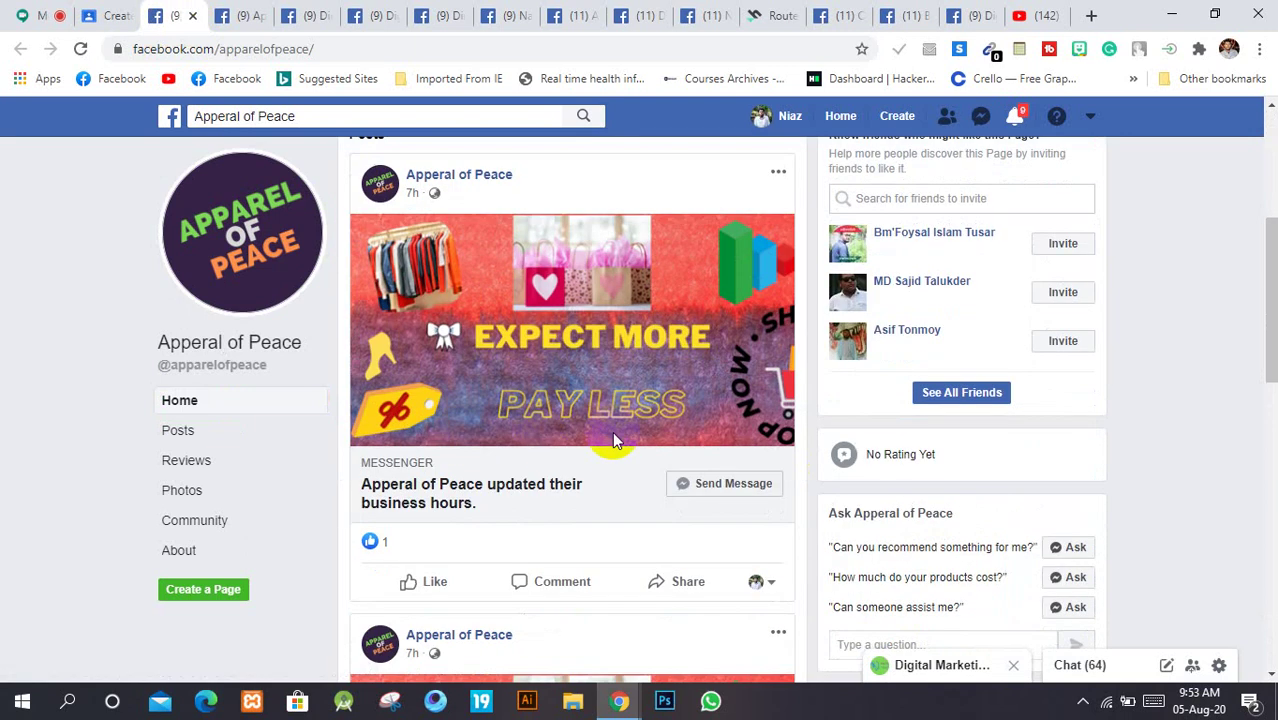
pyautogui.scroll(-3, 640, 440)
pyautogui.scroll(1, 579, 456)
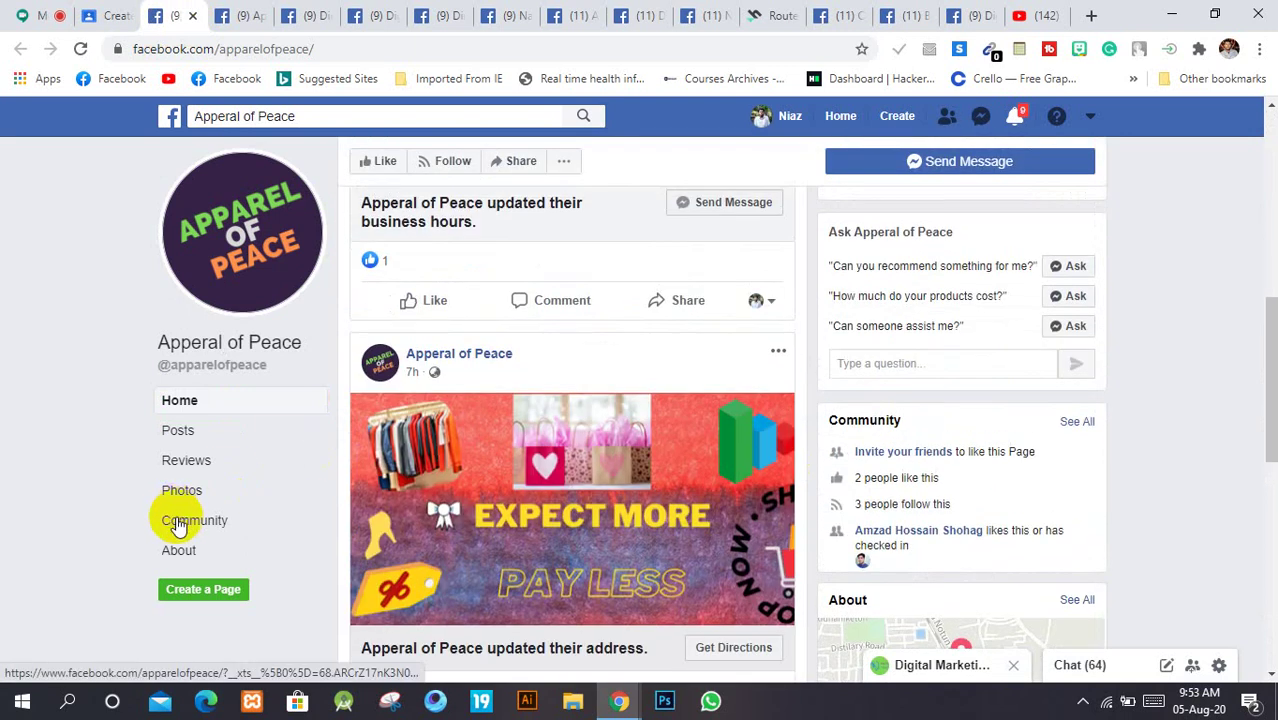
pyautogui.click(176, 466)
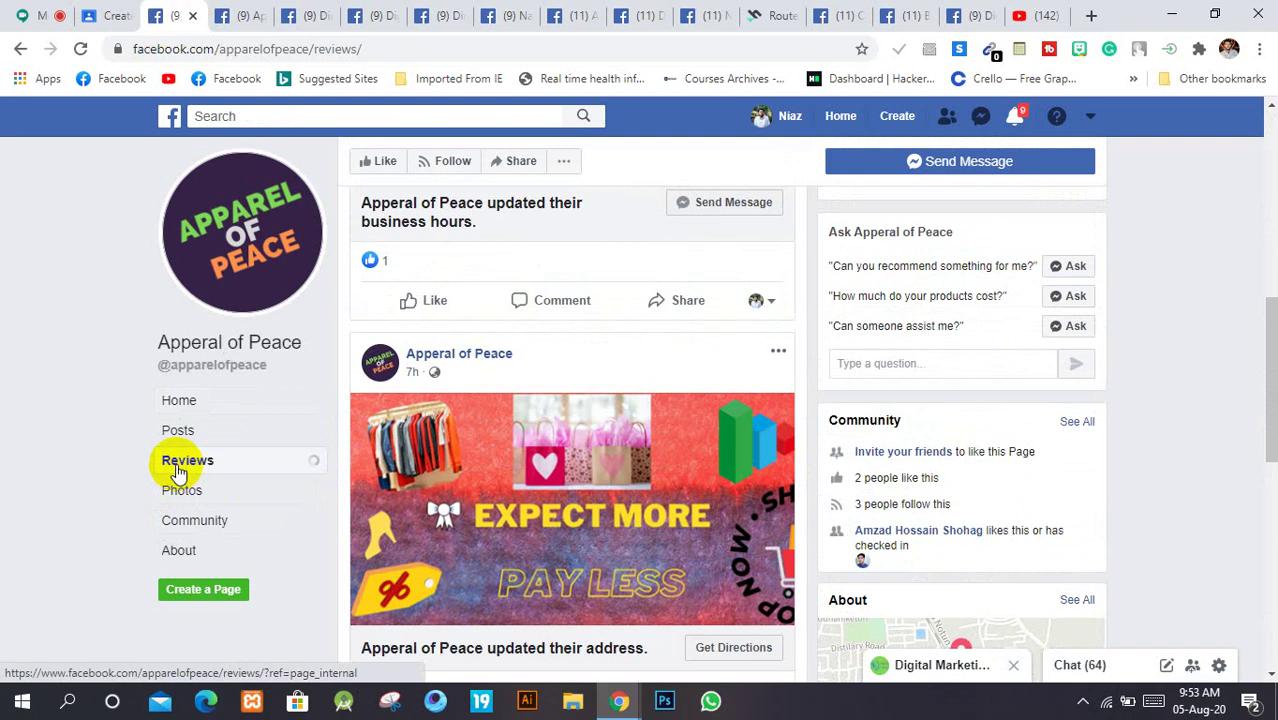
pyautogui.scroll(-3, 700, 505)
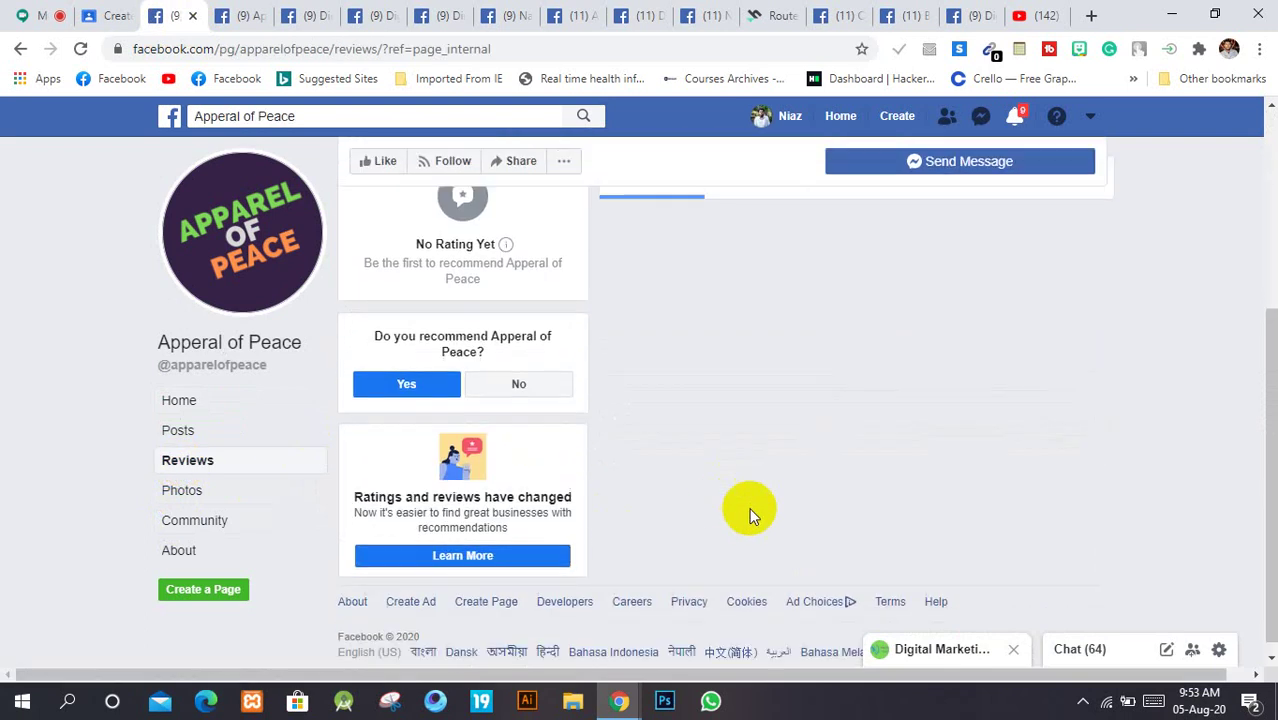
pyautogui.scroll(3, 580, 485)
pyautogui.scroll(-1, 535, 478)
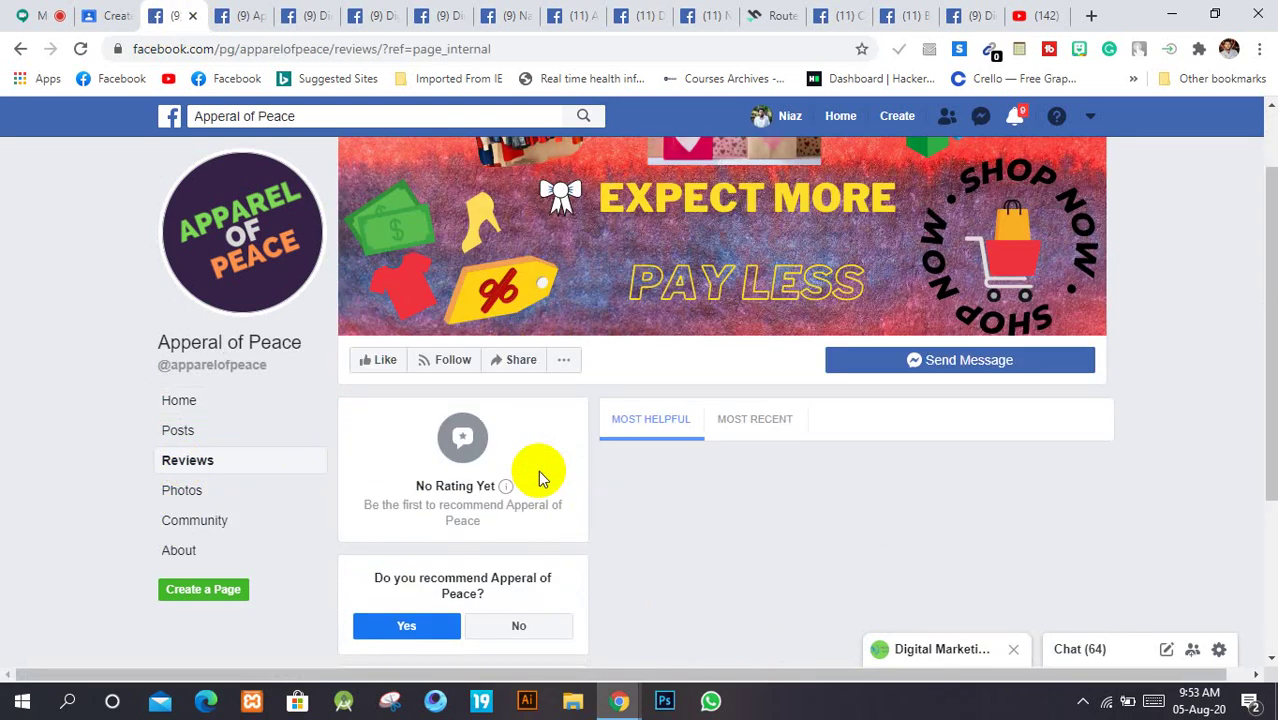
pyautogui.scroll(-1, 538, 478)
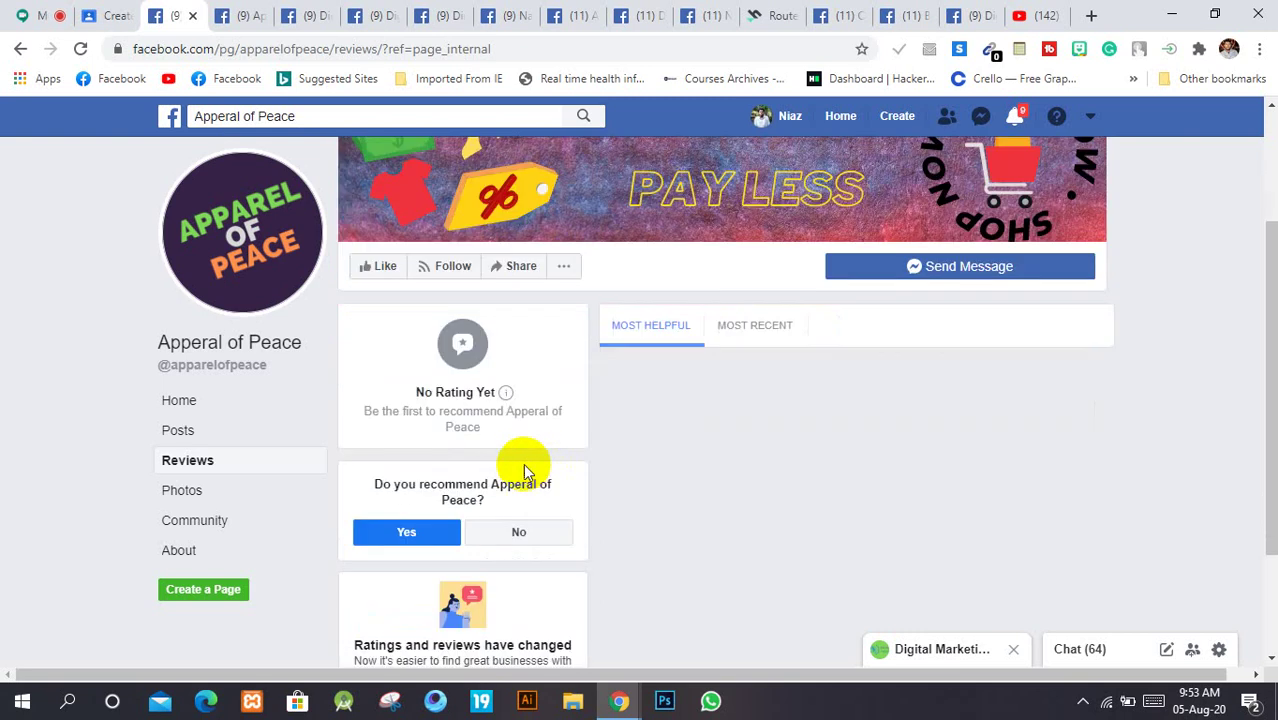
pyautogui.scroll(-1, 527, 470)
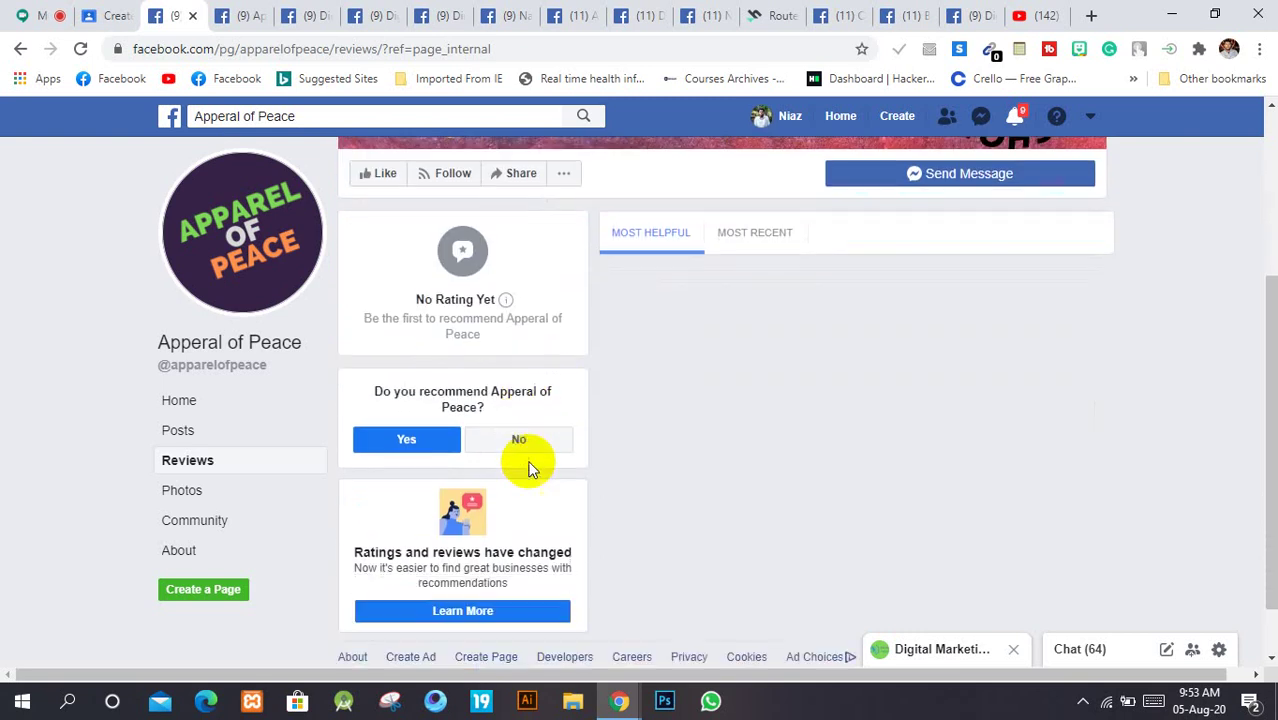
# Step: Refresh the assignment's student work in Google Classroom, checking the Google Meet call in between
pyautogui.click(115, 12)
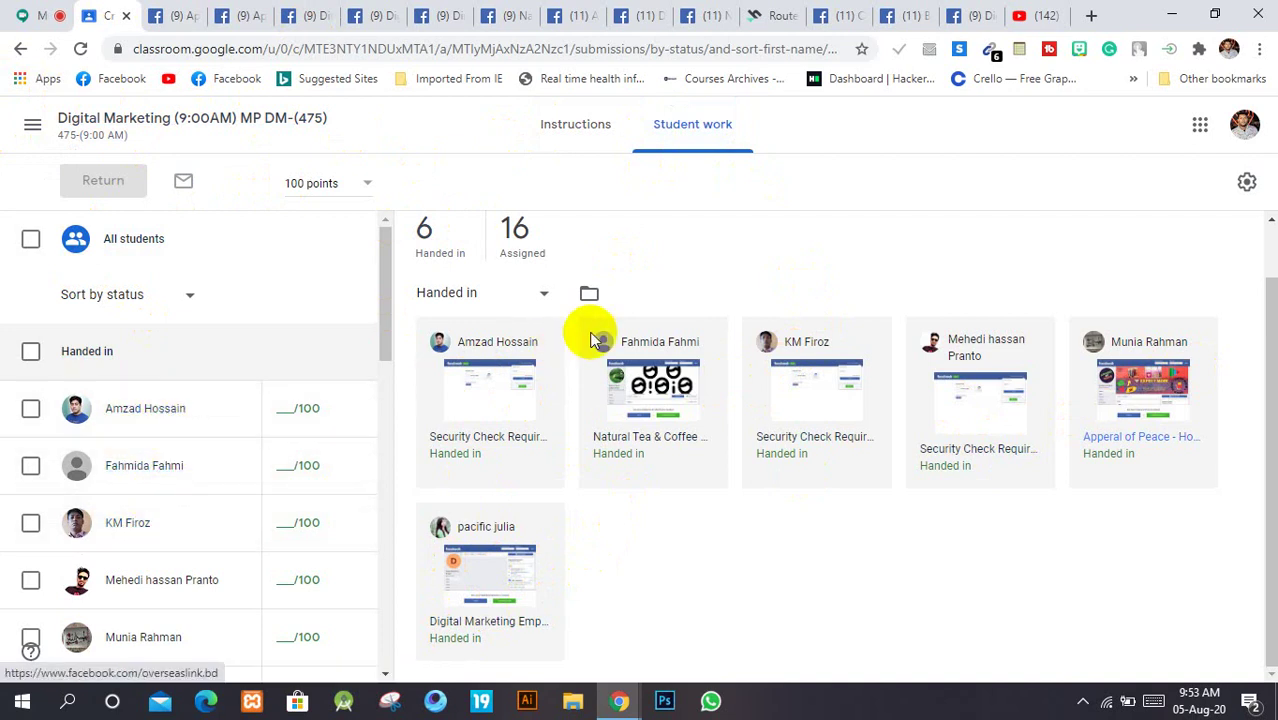
pyautogui.click(80, 48)
pyautogui.click(44, 12)
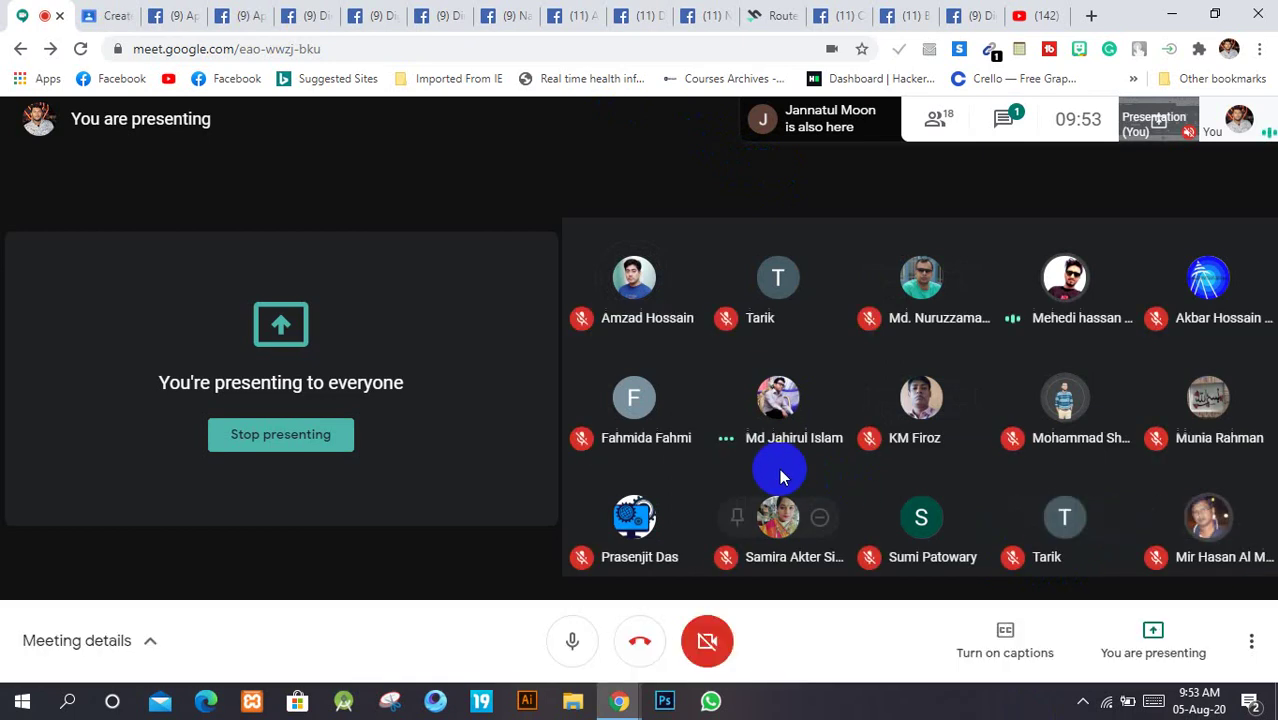
pyautogui.click(90, 12)
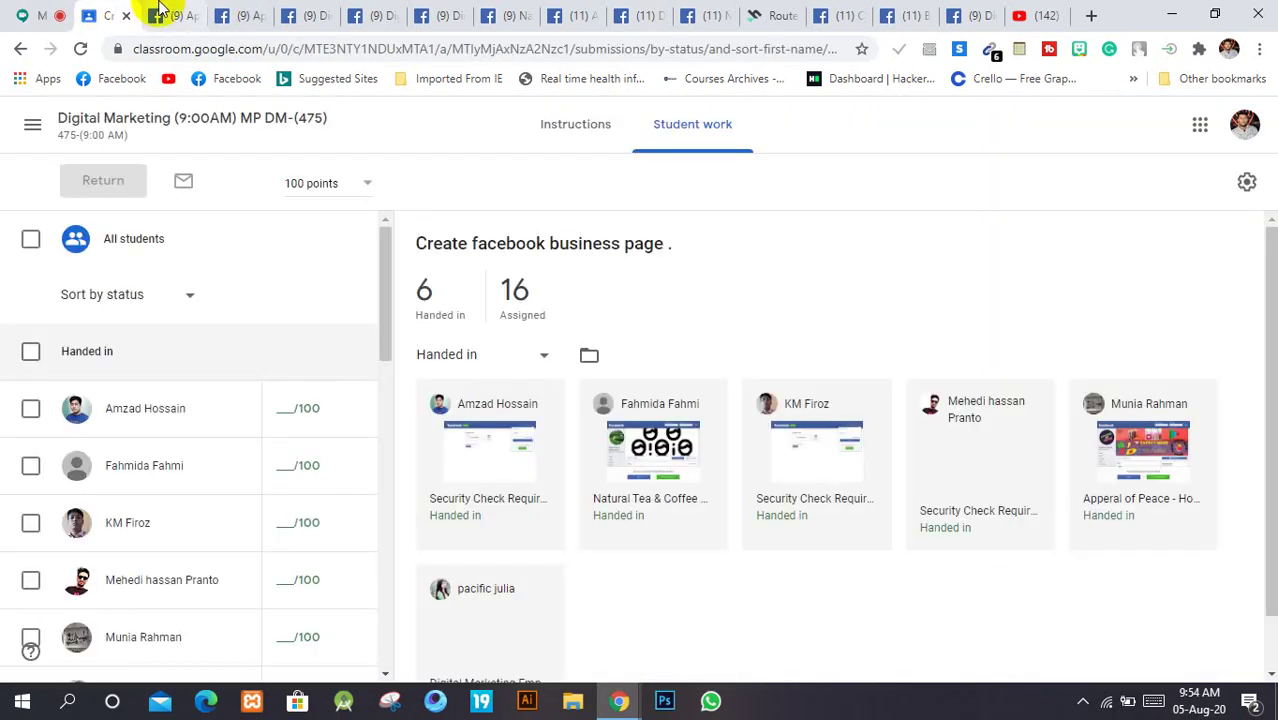
pyautogui.click(79, 54)
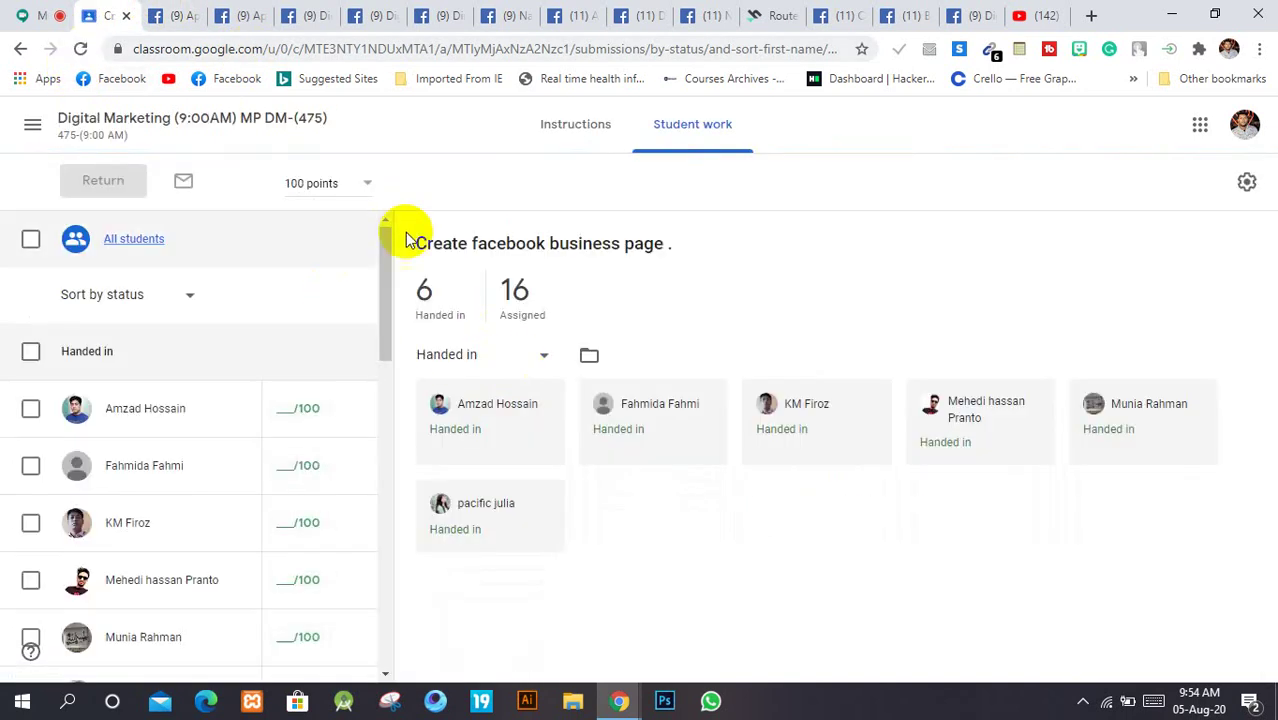
# Step: Show the students' work with Assigned status and open the attached Deal Zone page
pyautogui.click(510, 288)
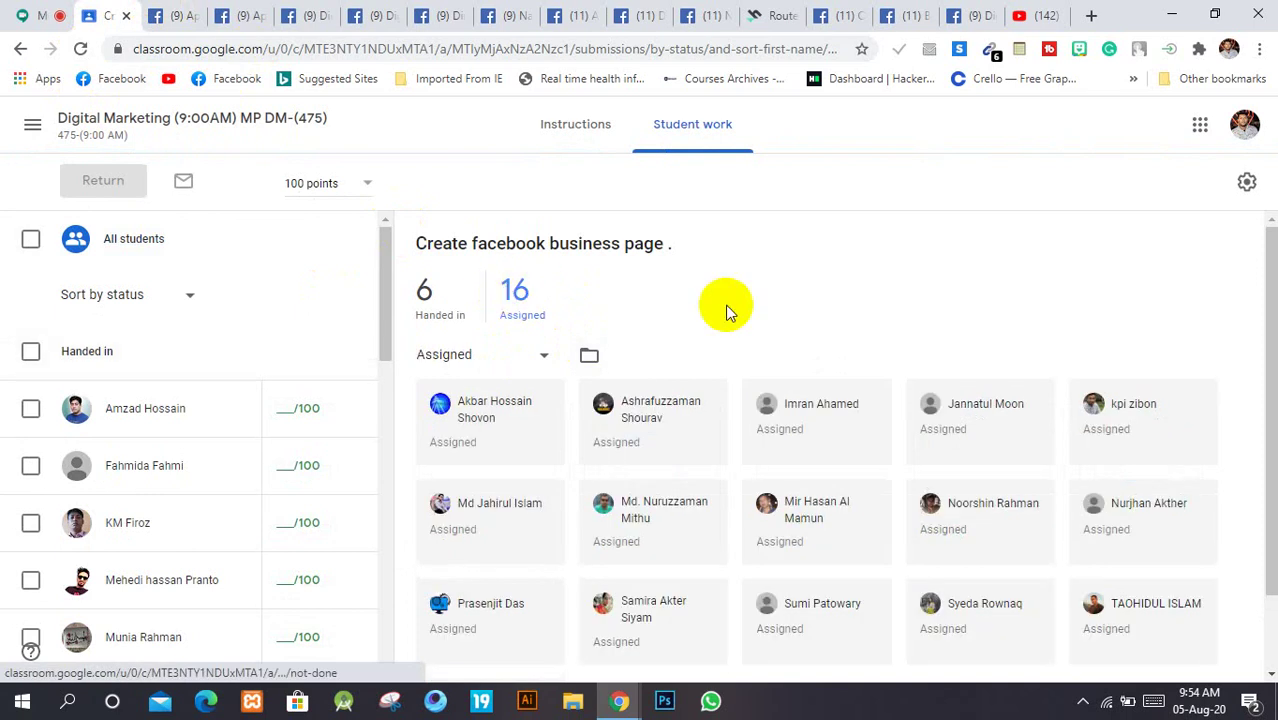
pyautogui.scroll(-4, 727, 311)
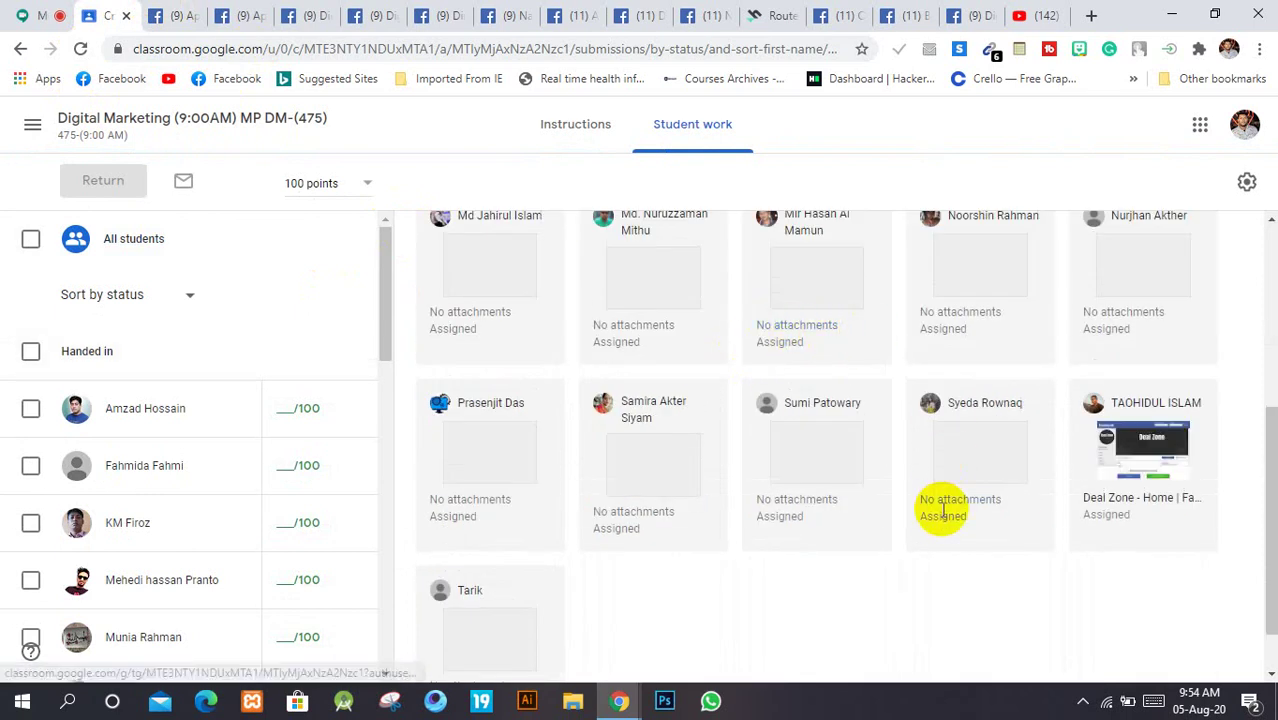
pyautogui.scroll(1, 773, 583)
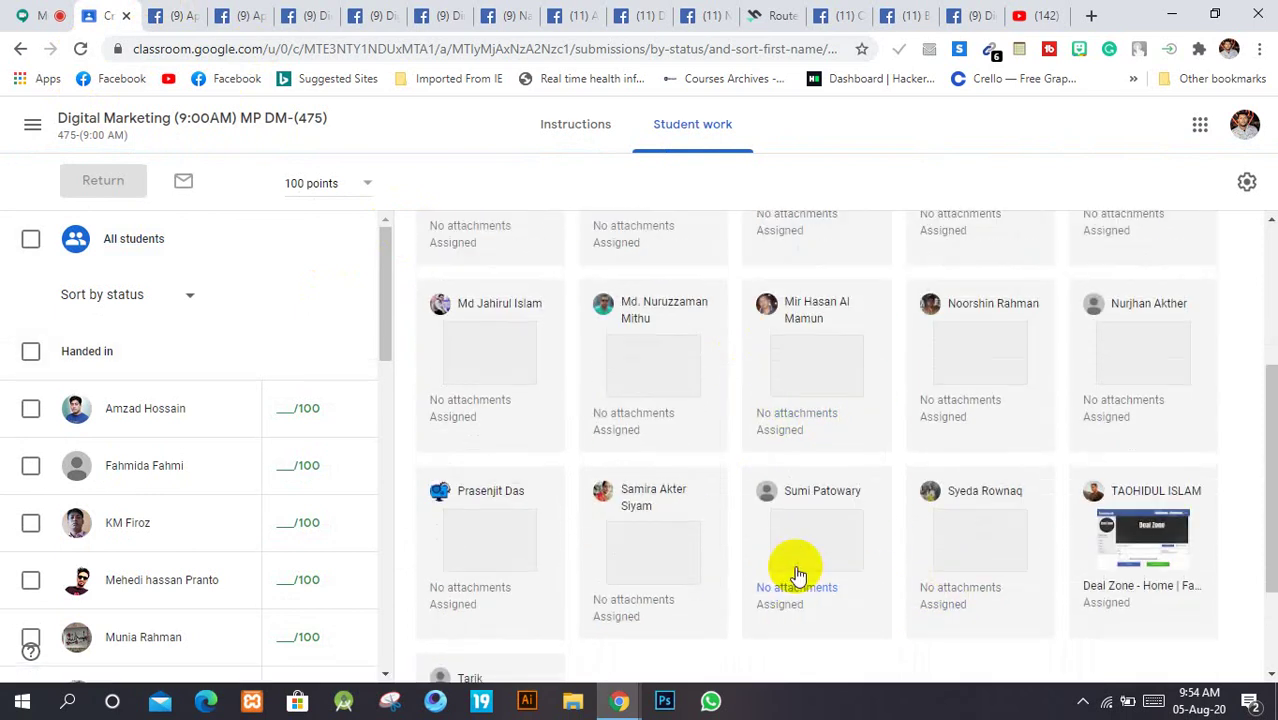
pyautogui.click(1157, 534)
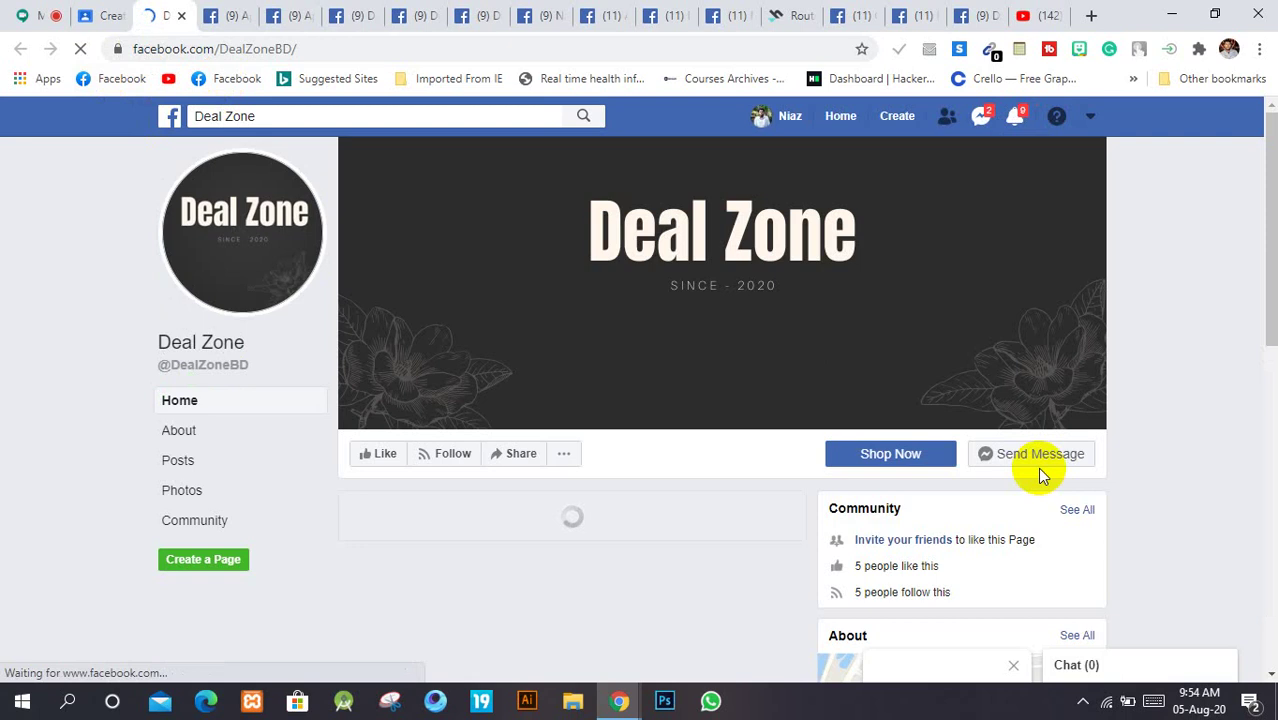
# Step: Send the suggested question "What's popular right now?" to Deal Zone through its Messenger chat and minimise the chat
pyautogui.click(1038, 468)
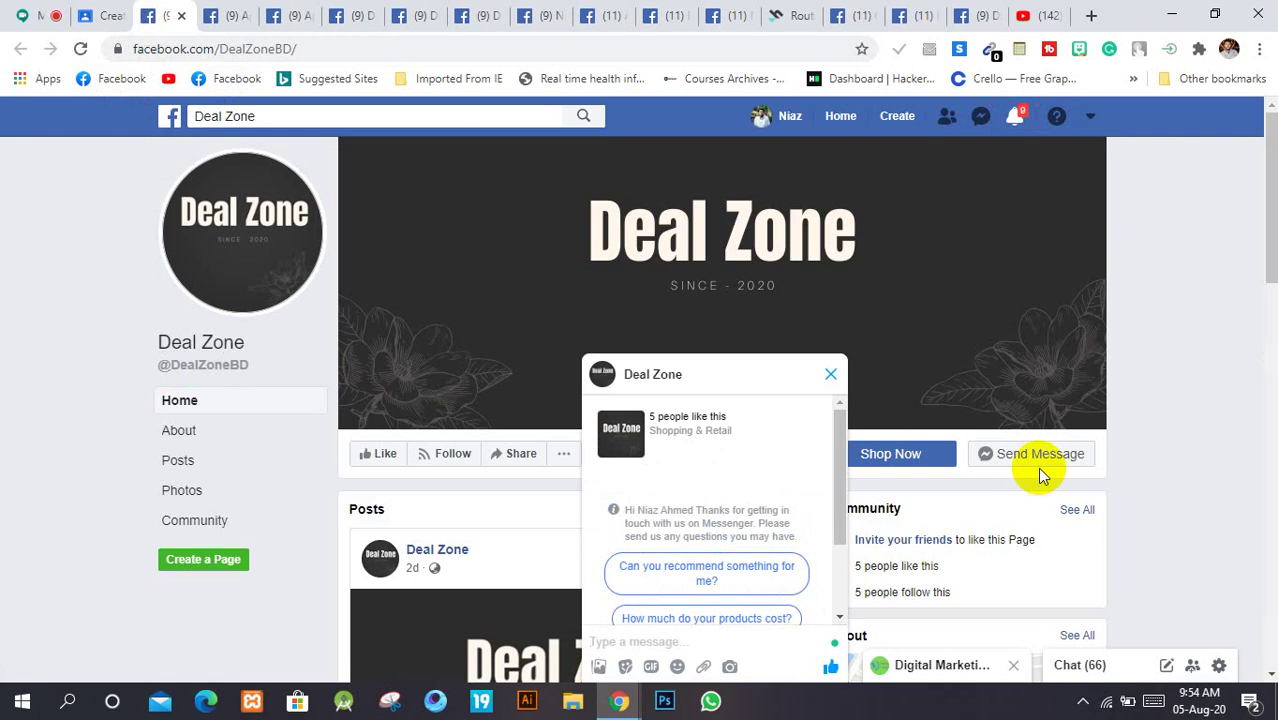
pyautogui.scroll(-2, 706, 560)
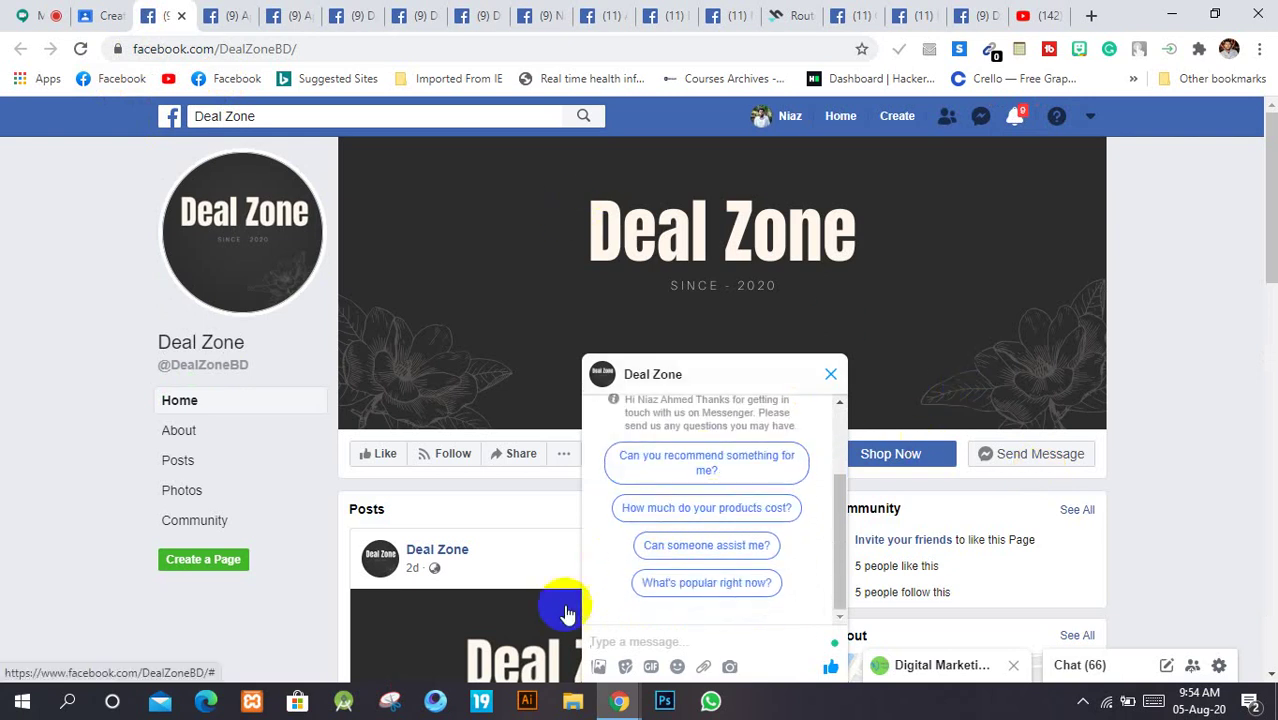
pyautogui.scroll(-1, 610, 607)
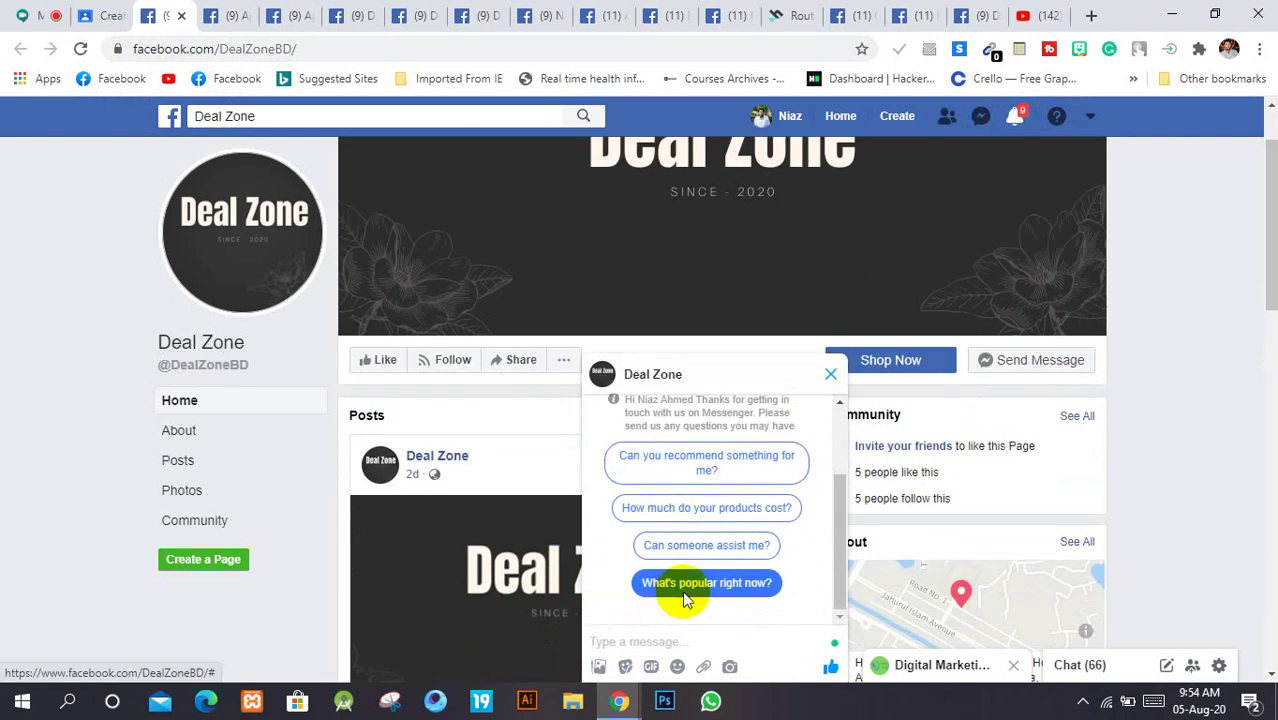
pyautogui.click(686, 588)
pyautogui.click(731, 375)
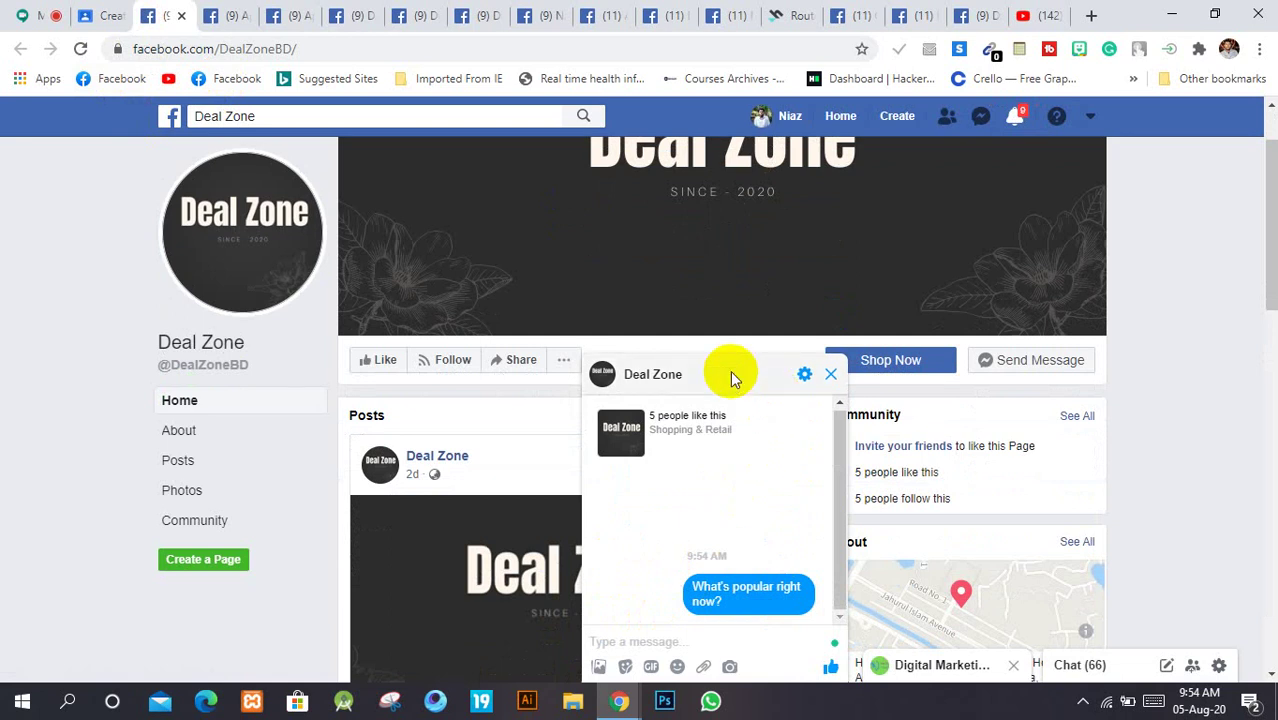
# Step: Examine the Deal Zone page's posts, photos and About details
pyautogui.scroll(-10, 629, 522)
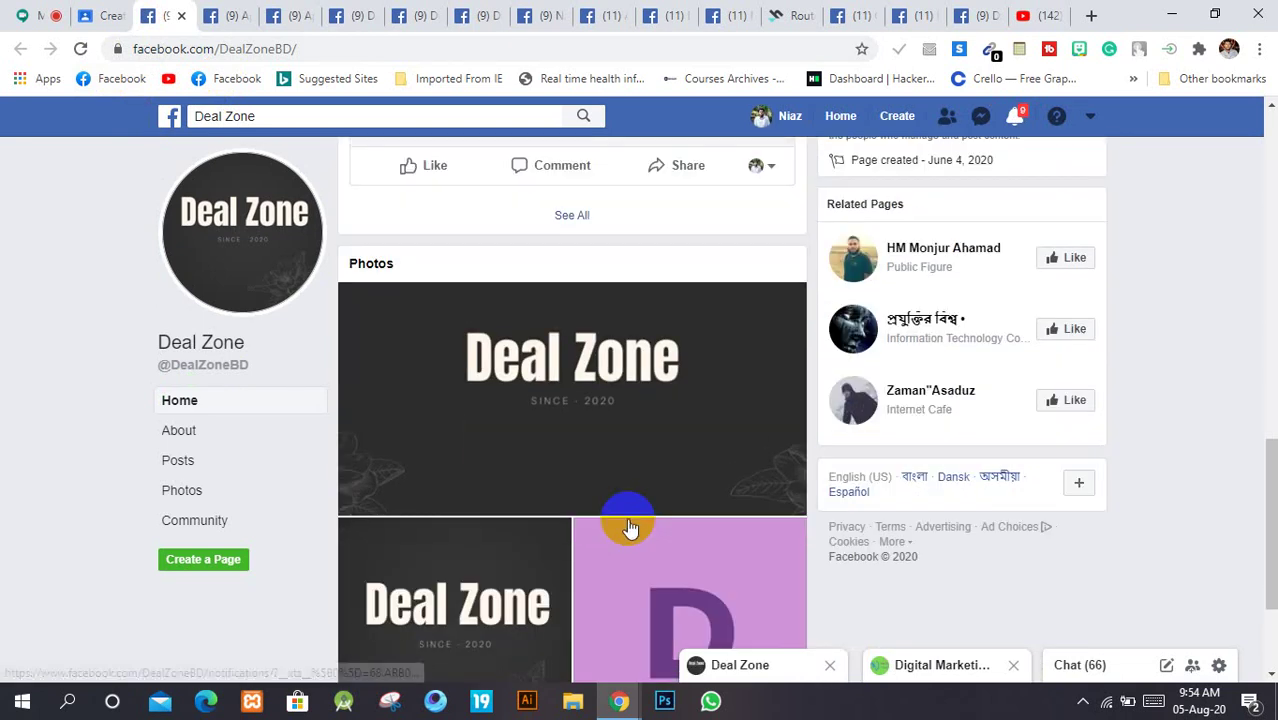
pyautogui.scroll(10, 629, 522)
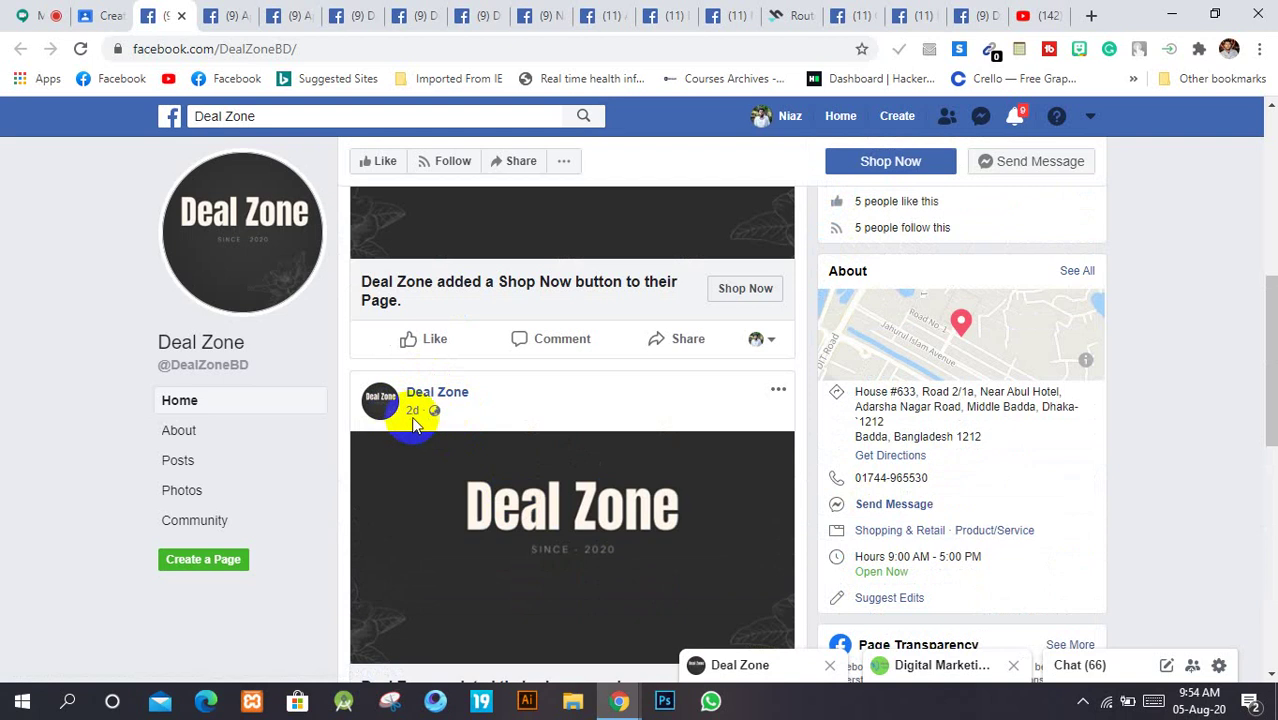
pyautogui.scroll(4, 491, 414)
pyautogui.scroll(-2, 588, 428)
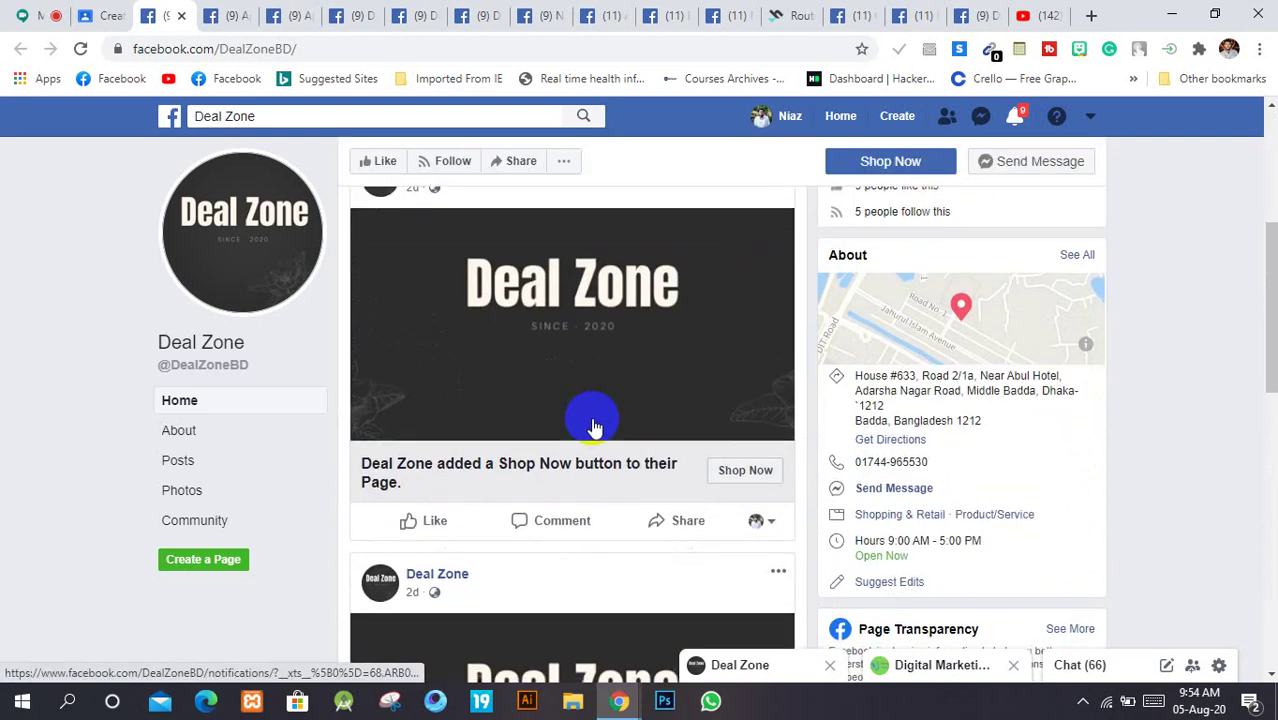
# Step: Check Deal Zone's Messenger chat for a reply to the question and close the chat
pyautogui.scroll(5, 594, 428)
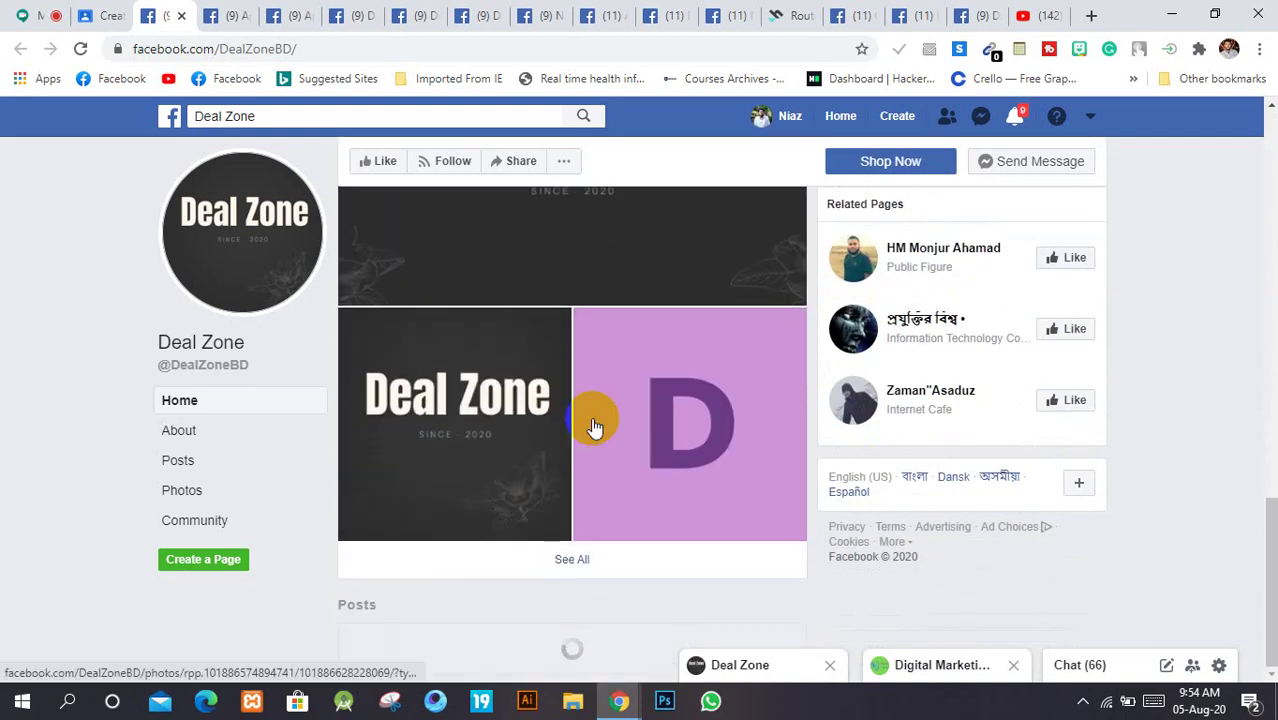
pyautogui.scroll(10, 594, 428)
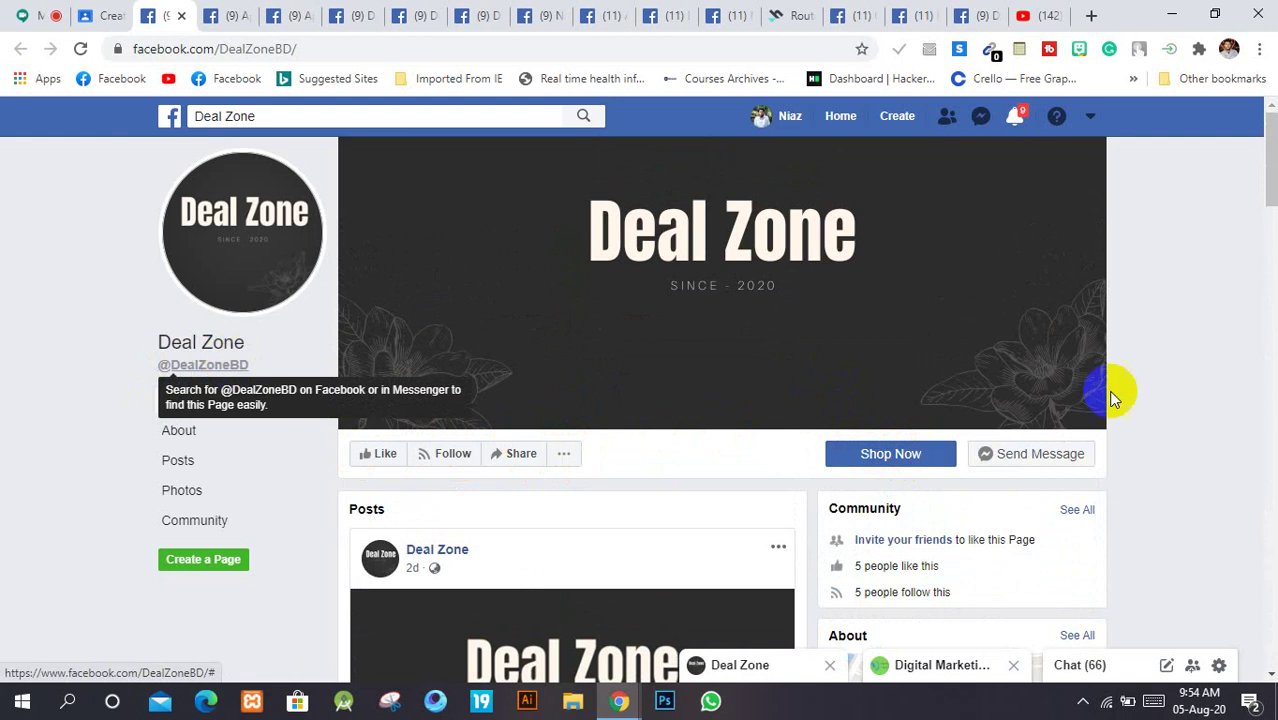
pyautogui.click(1003, 460)
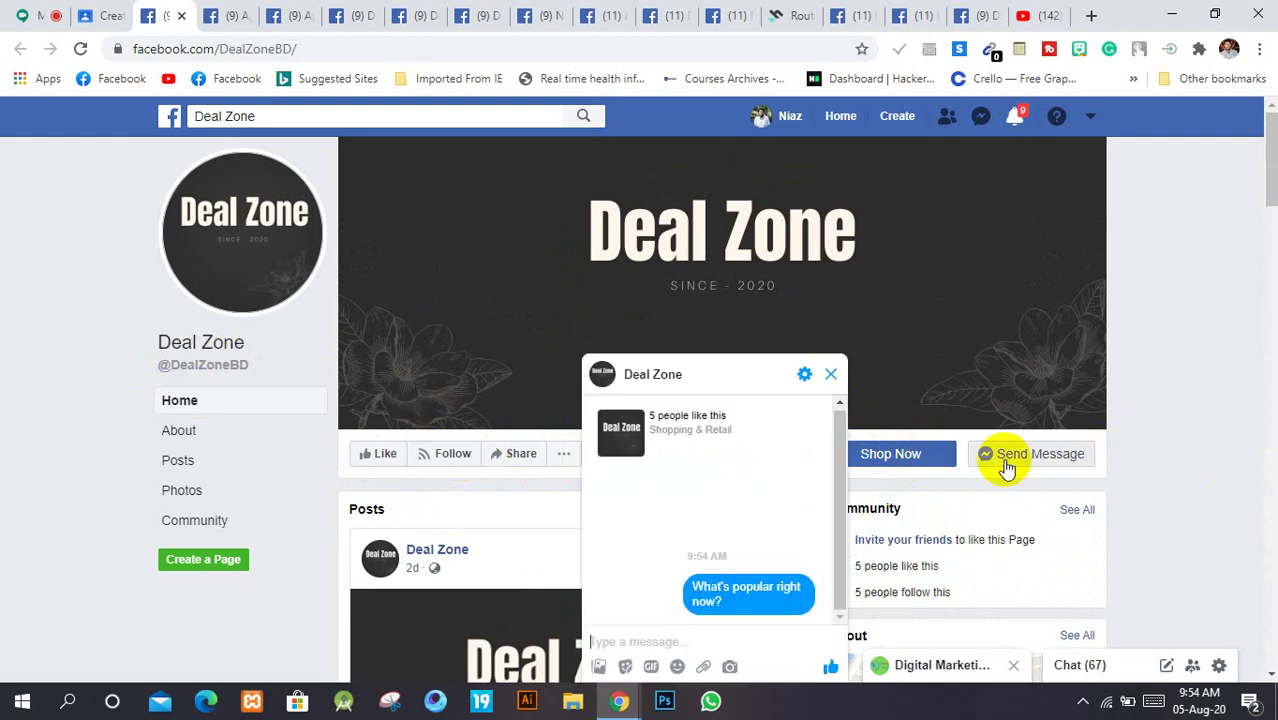
pyautogui.click(833, 376)
# Step: Review Deal Zone's contact details, location and hours of operation in the Suggest Edits form and close it without editing
pyautogui.scroll(-3, 904, 442)
pyautogui.scroll(-2, 925, 460)
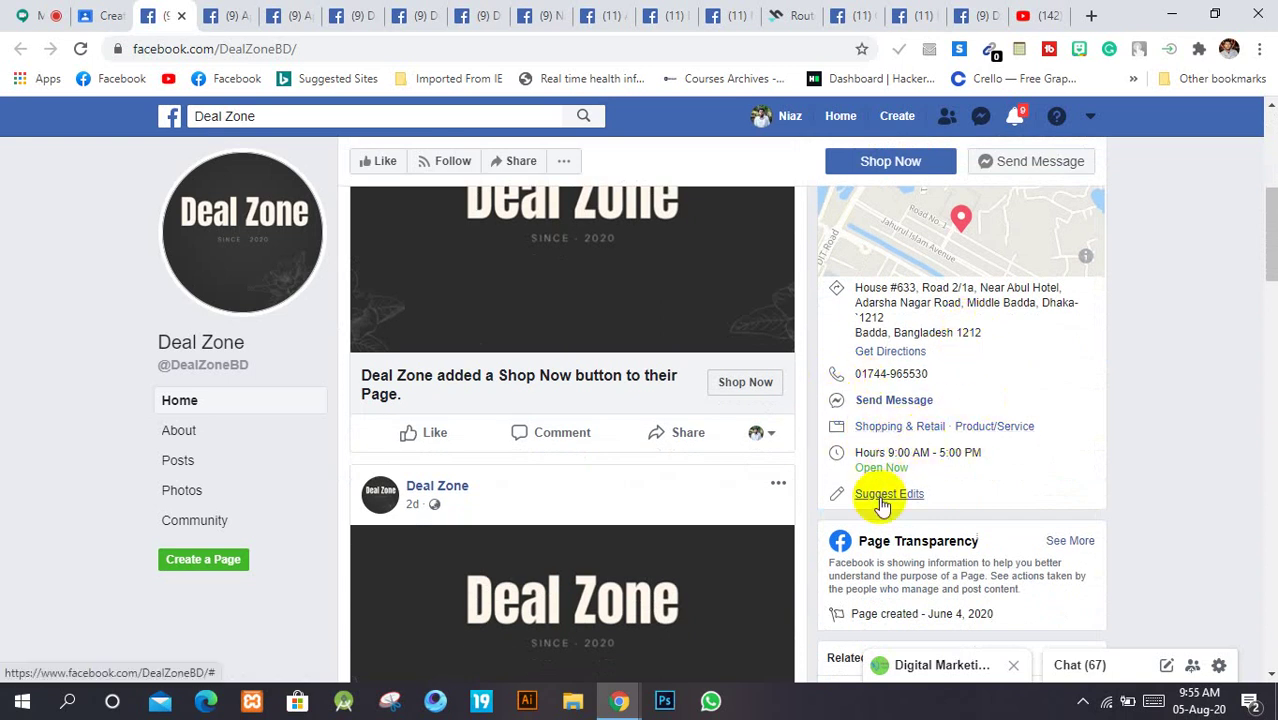
pyautogui.click(916, 462)
pyautogui.scroll(-5, 760, 396)
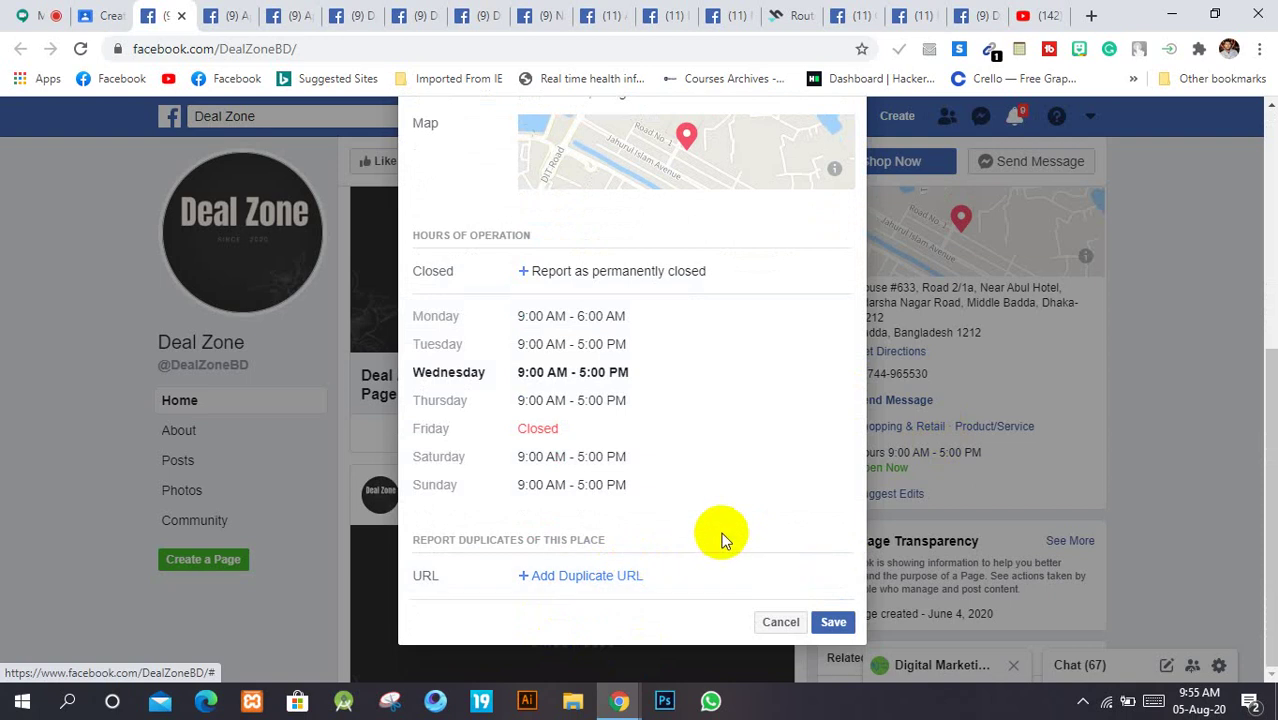
pyautogui.scroll(5, 722, 538)
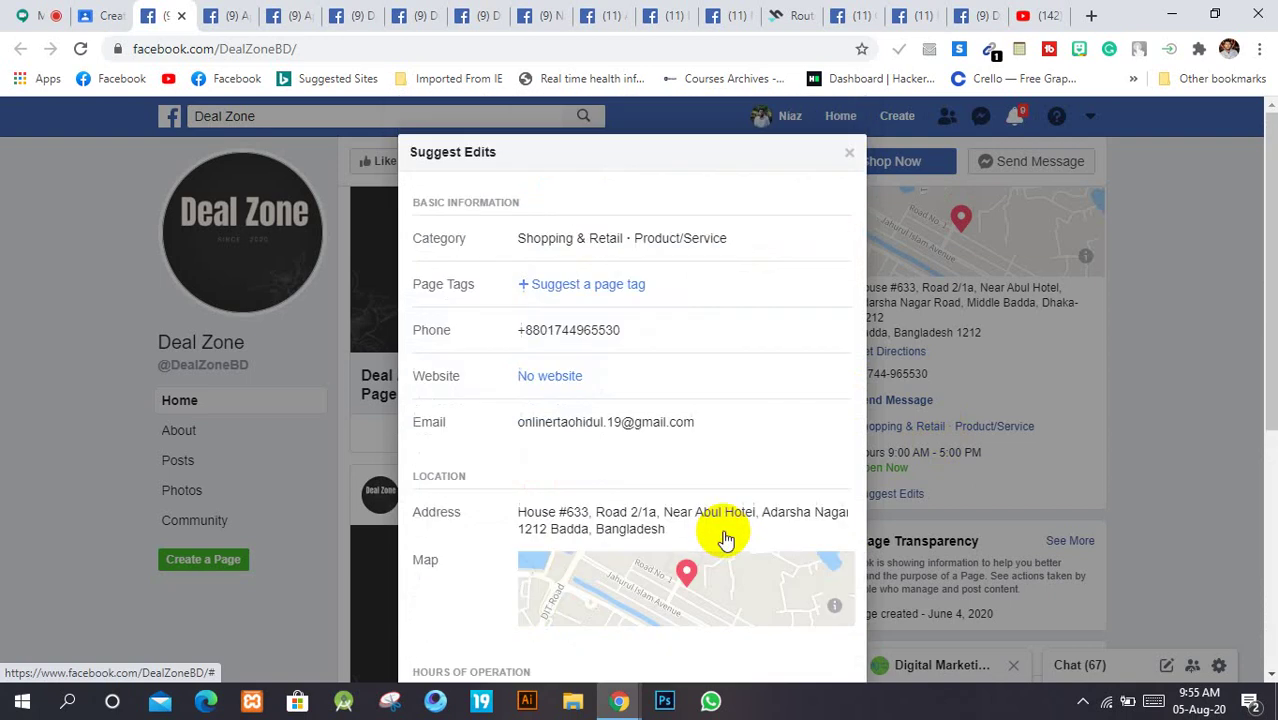
pyautogui.click(850, 155)
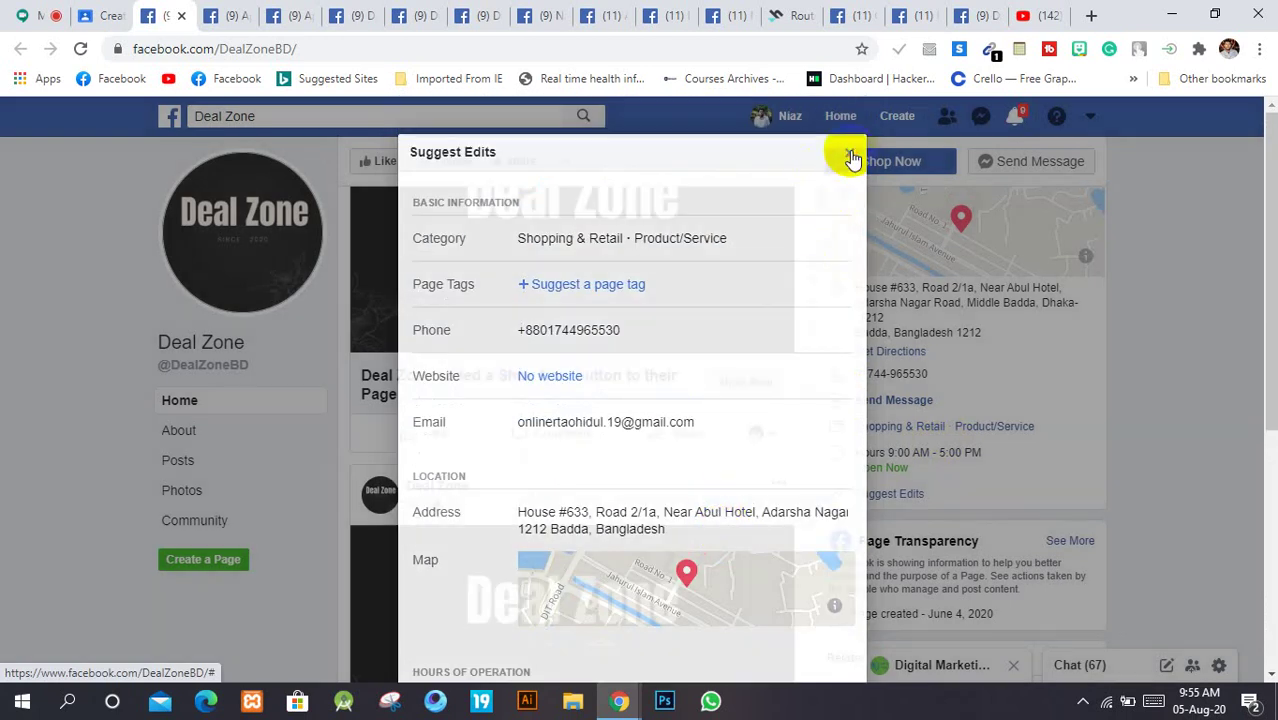
# Step: Examine Deal Zone's timeline and its dedicated Posts section, checking the Google Meet call in between
pyautogui.scroll(-10, 536, 445)
pyautogui.scroll(-10, 553, 450)
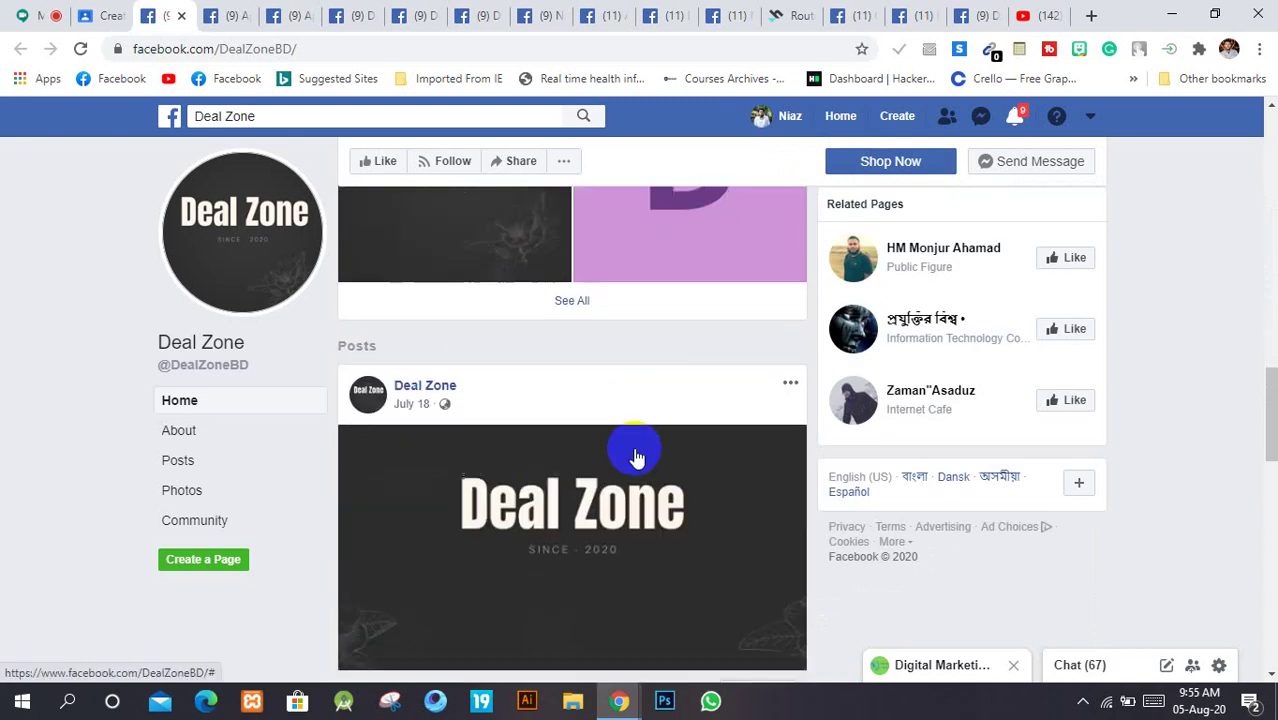
pyautogui.scroll(-1, 617, 458)
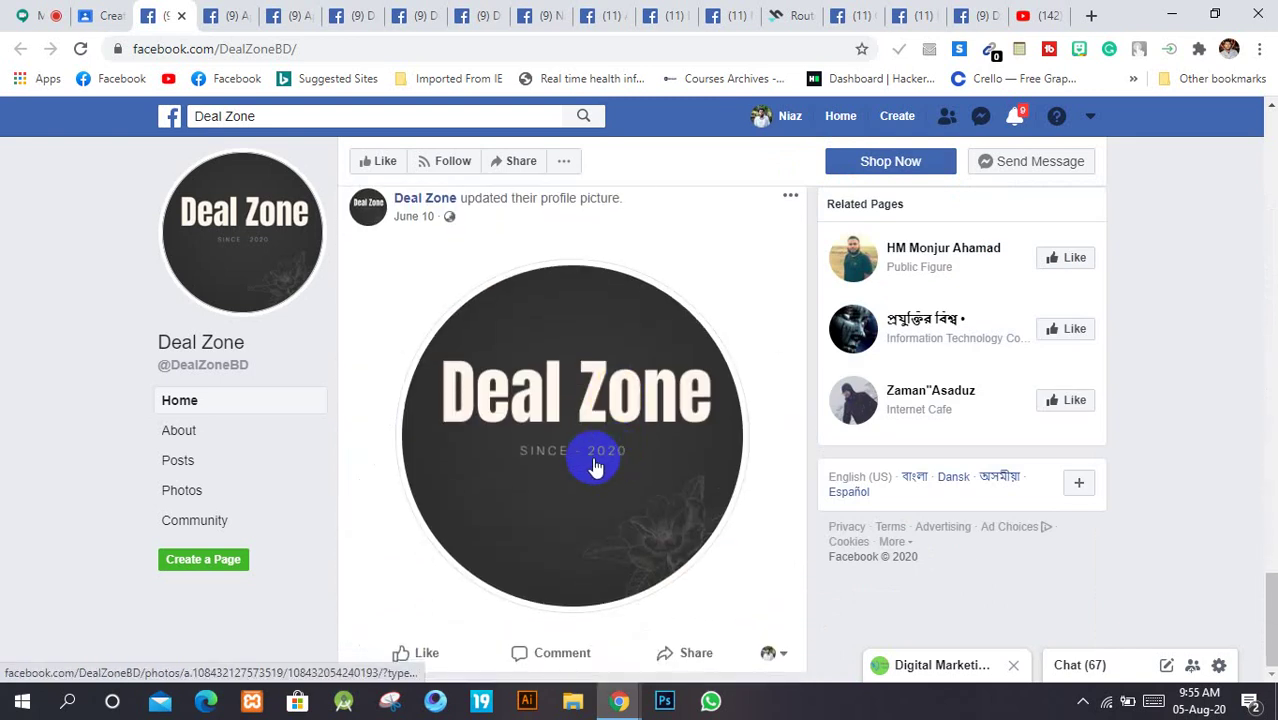
pyautogui.scroll(2, 200, 456)
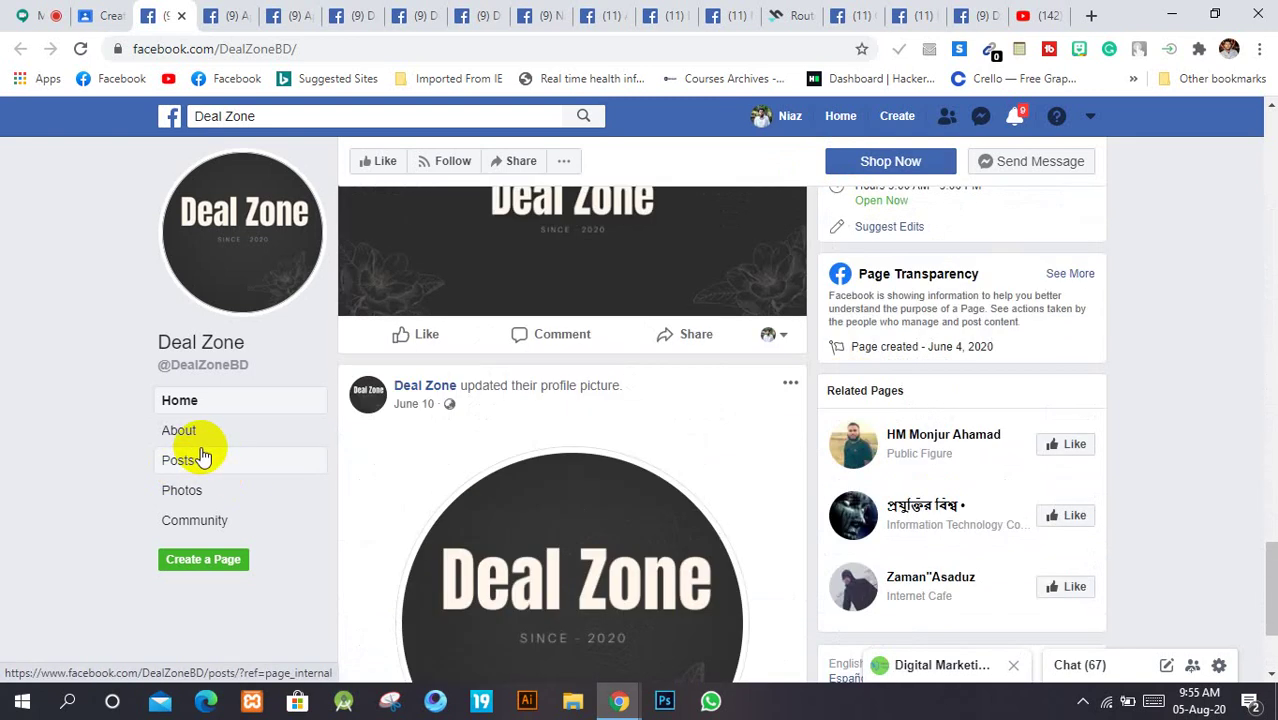
pyautogui.click(173, 464)
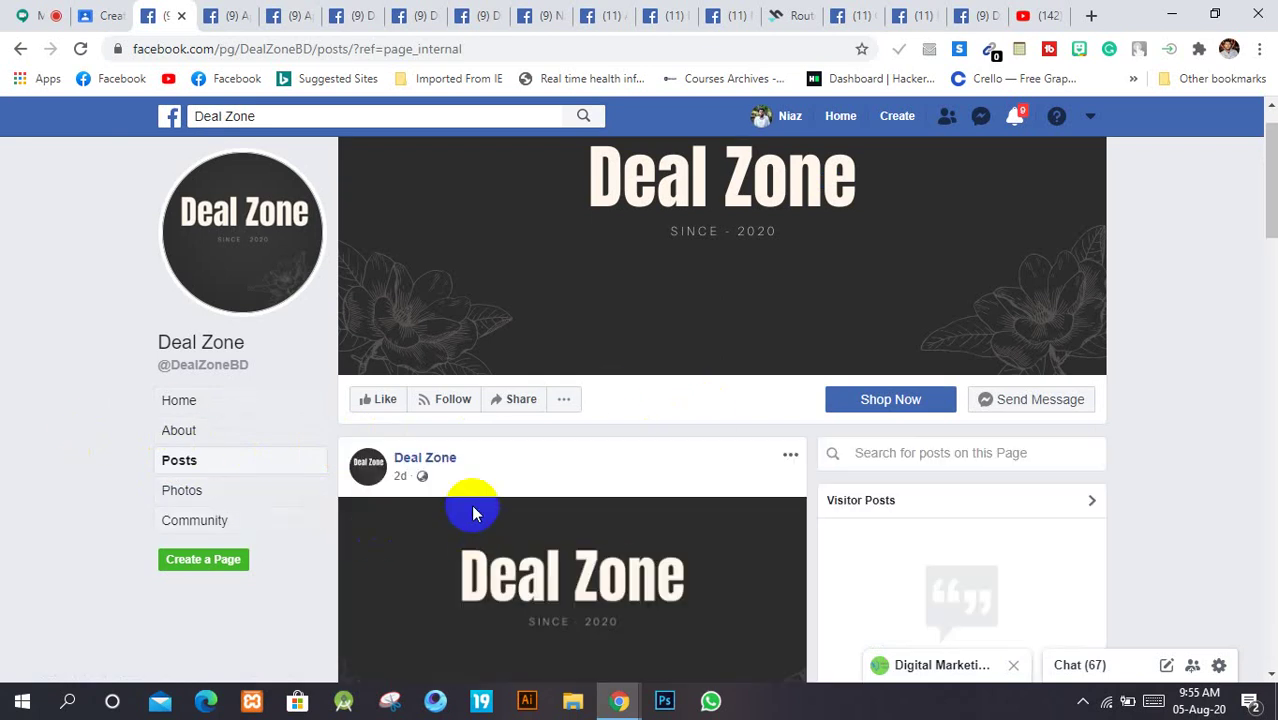
pyautogui.scroll(-2, 474, 513)
pyautogui.click(6, 12)
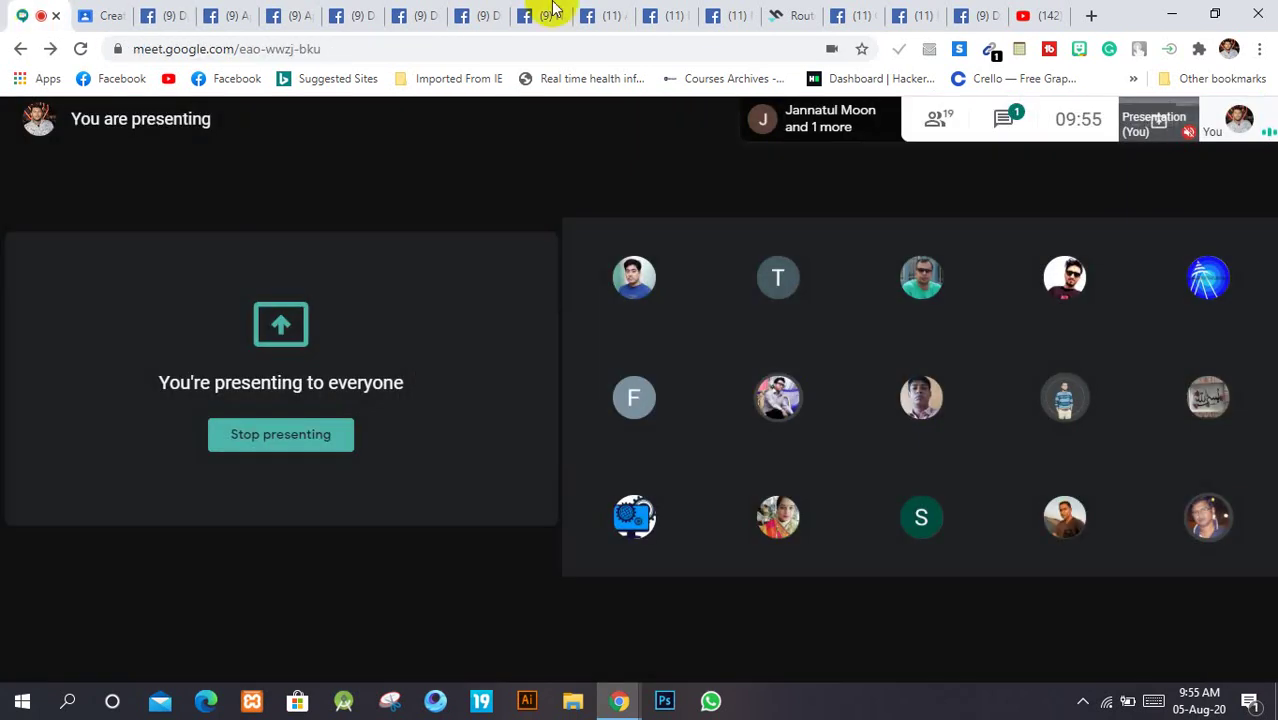
pyautogui.click(170, 12)
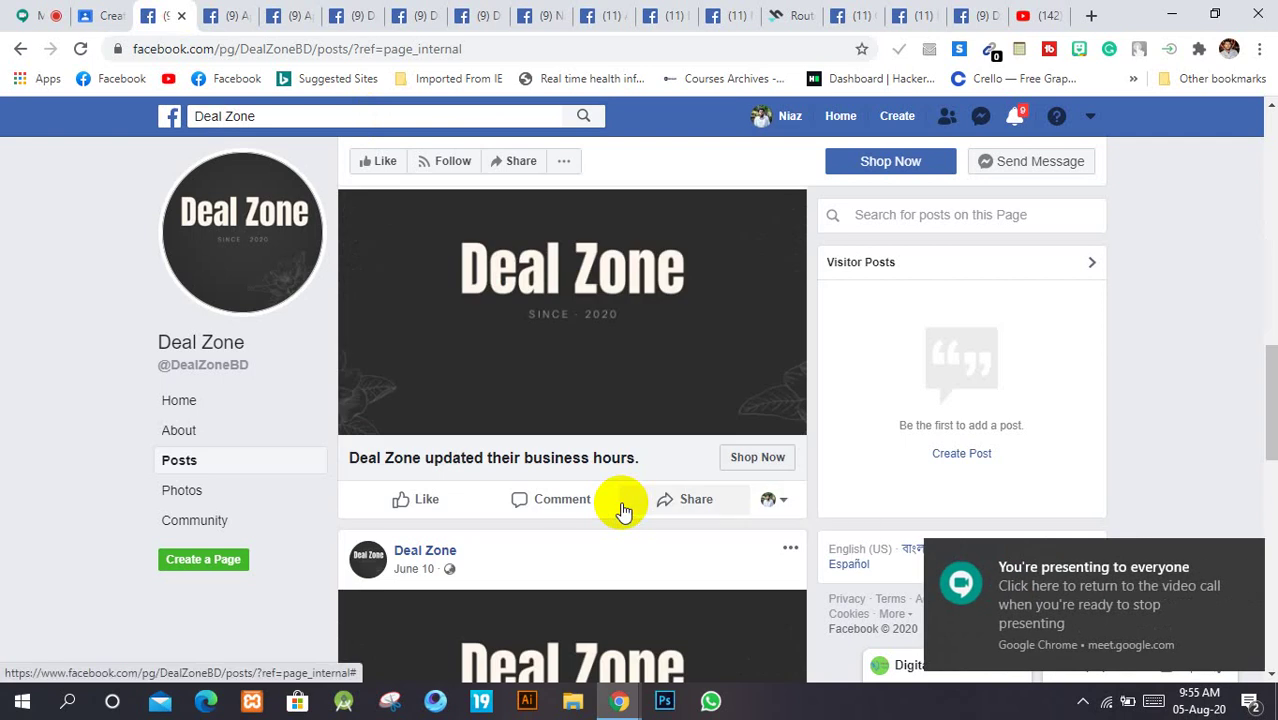
pyautogui.scroll(5, 620, 505)
pyautogui.scroll(3, 620, 505)
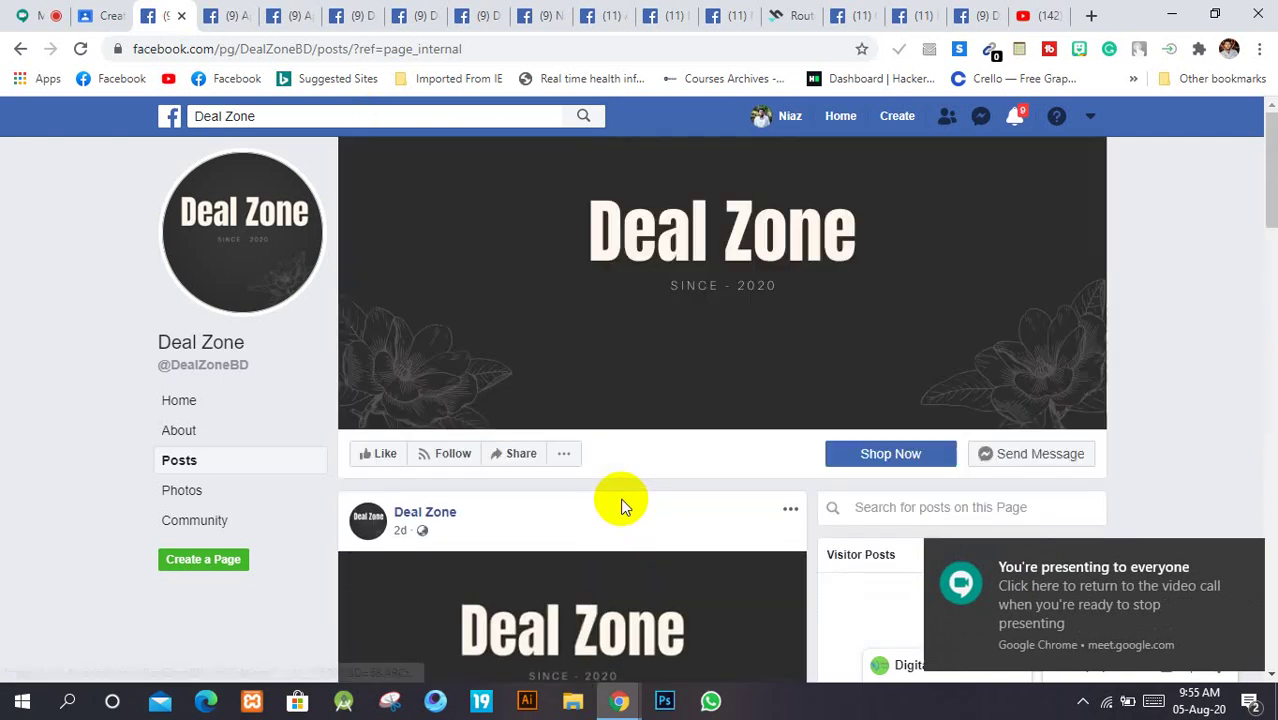
# Step: Like the Deal Zone page and look over the related page suggestions
pyautogui.click(470, 452)
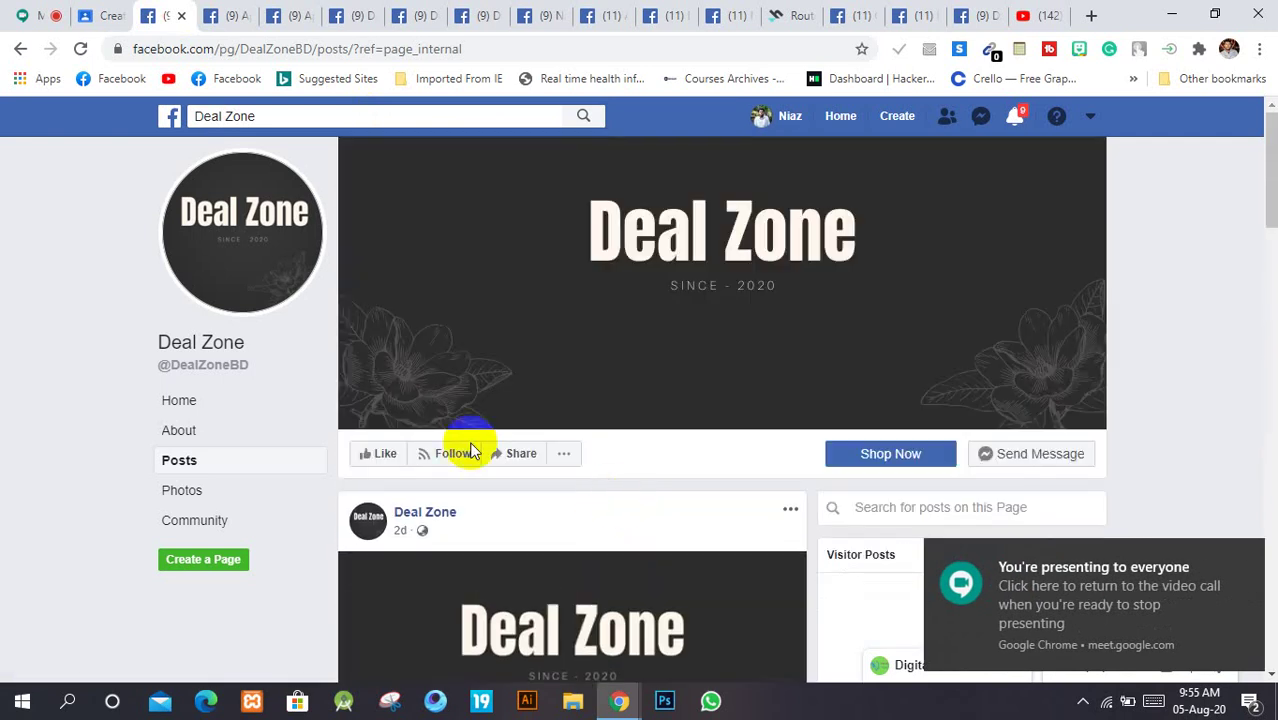
pyautogui.click(366, 453)
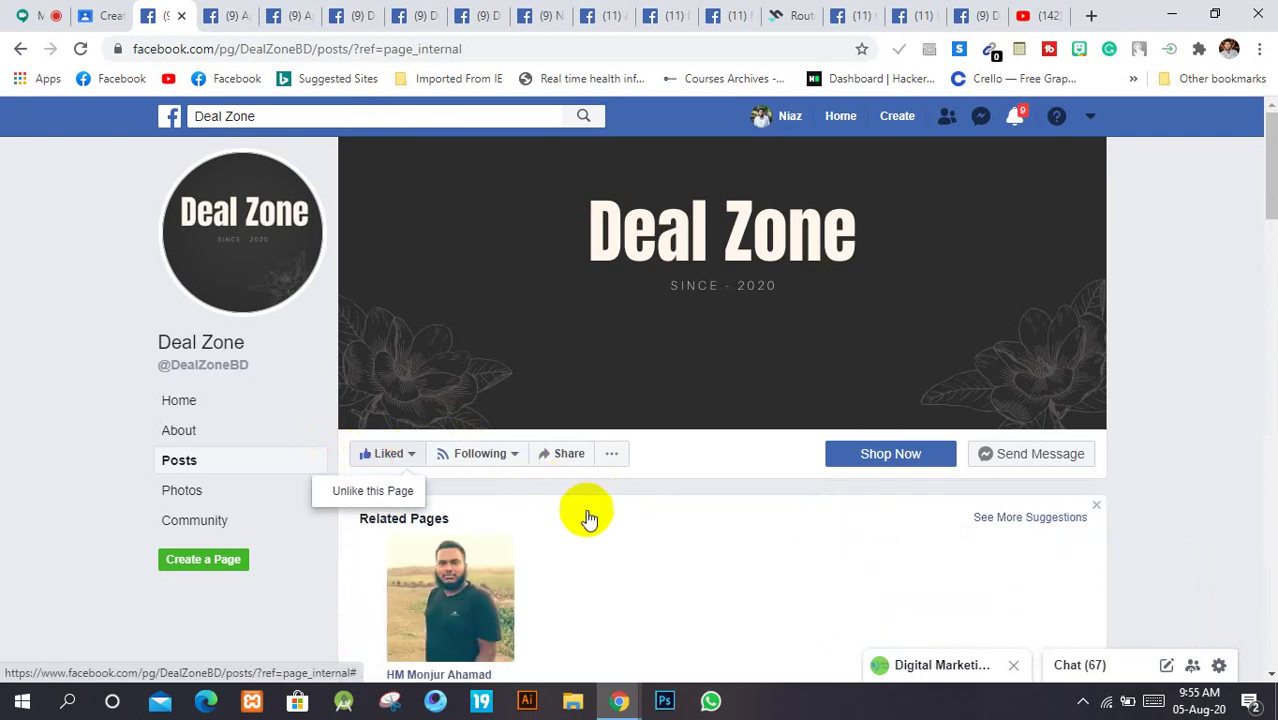
pyautogui.scroll(-3, 590, 510)
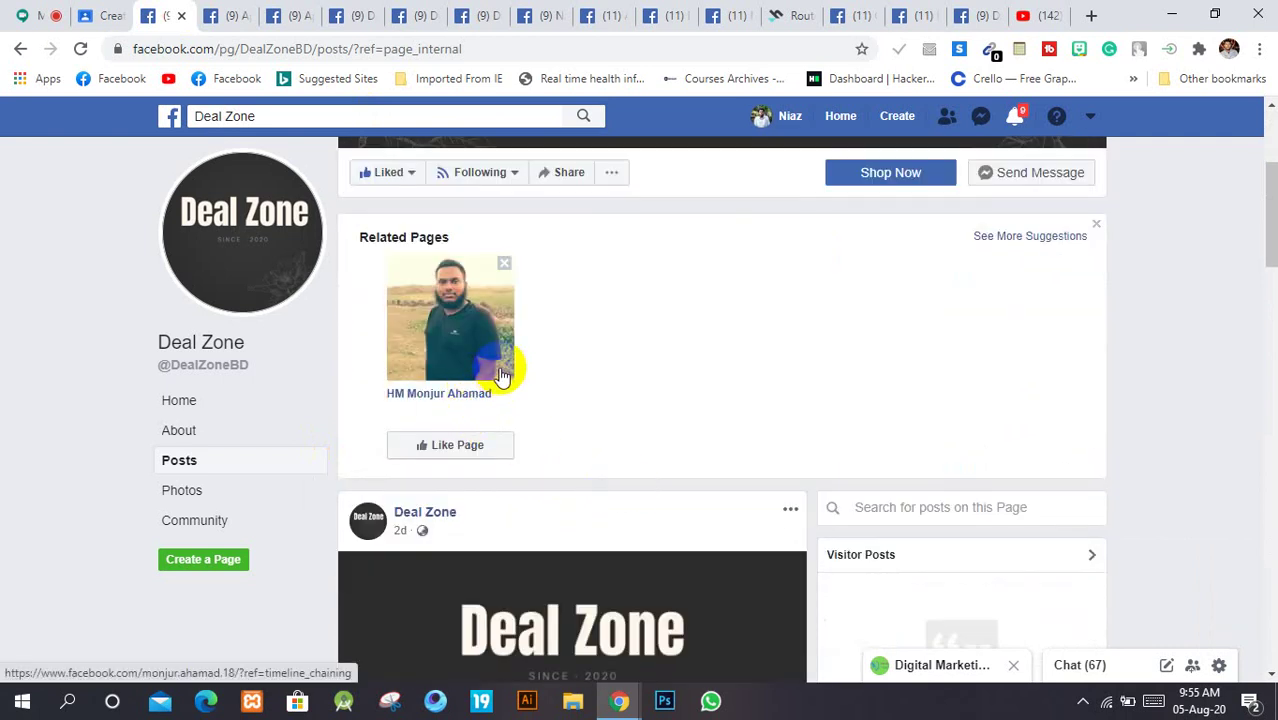
pyautogui.scroll(1, 502, 376)
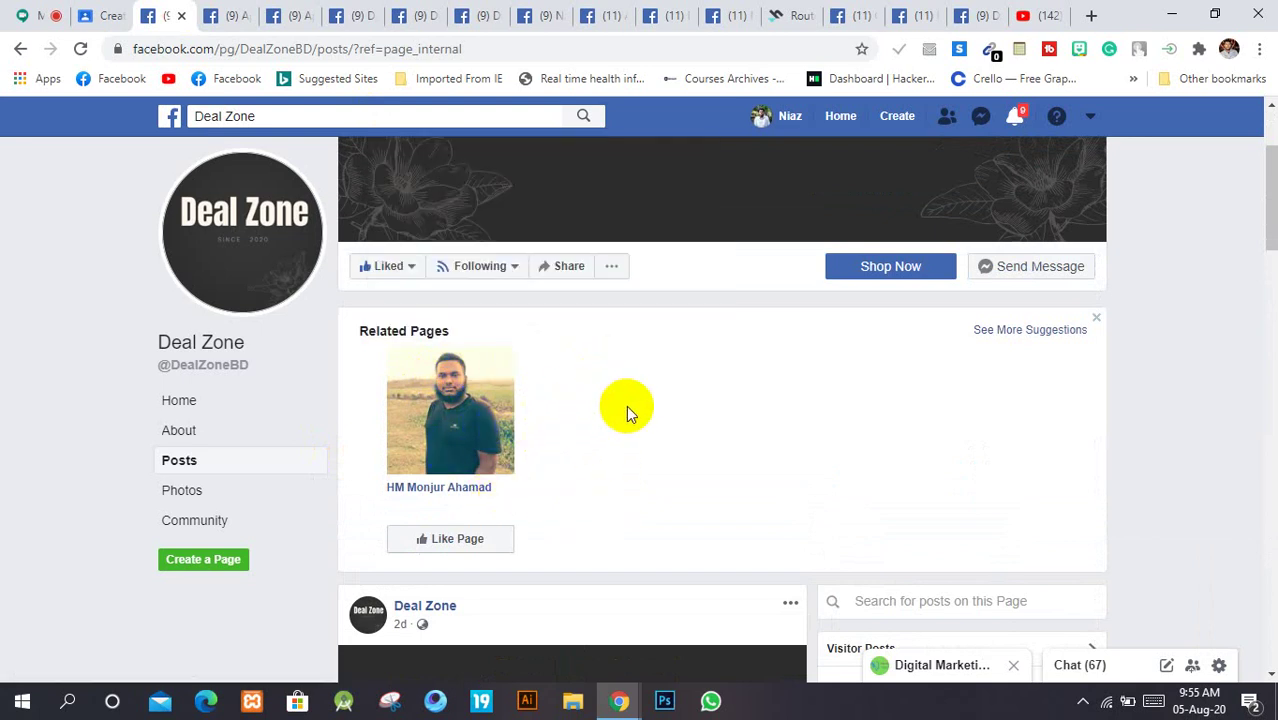
pyautogui.click(362, 270)
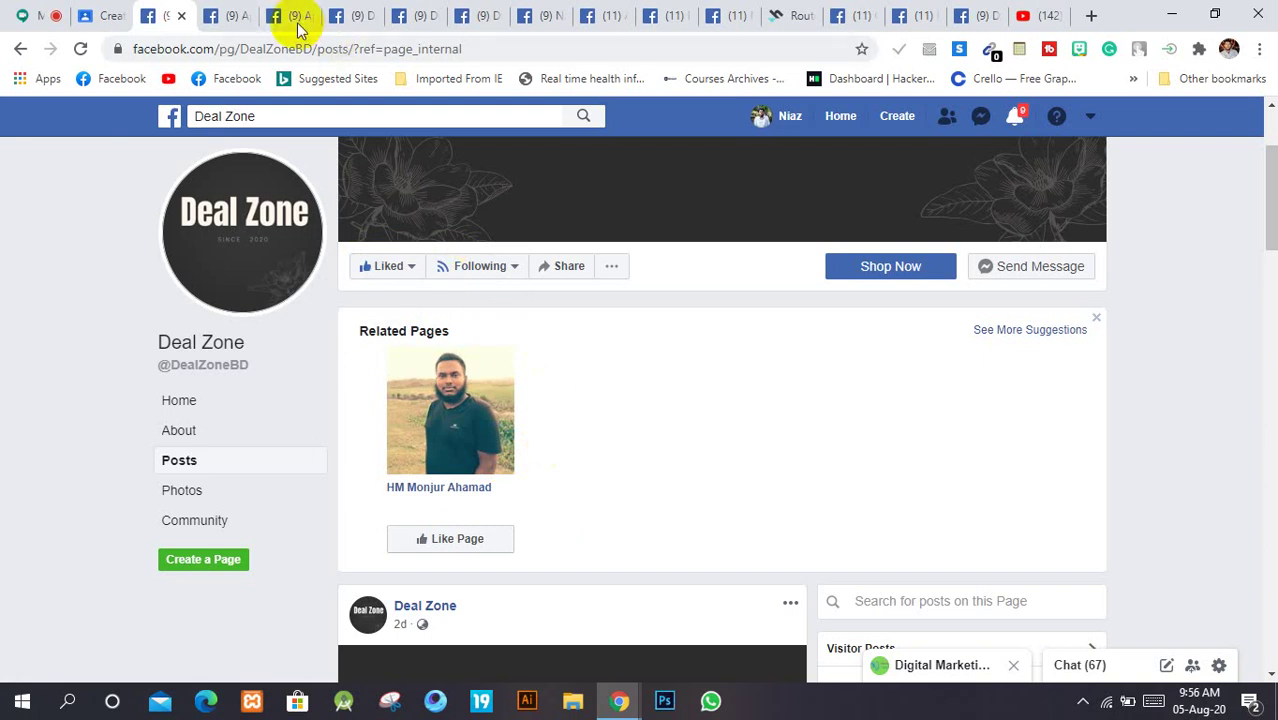
# Step: Check the Natural Tea & Coffee World location on the HERE WeGo map, dismissing the app advert, and close the map page
pyautogui.click(793, 12)
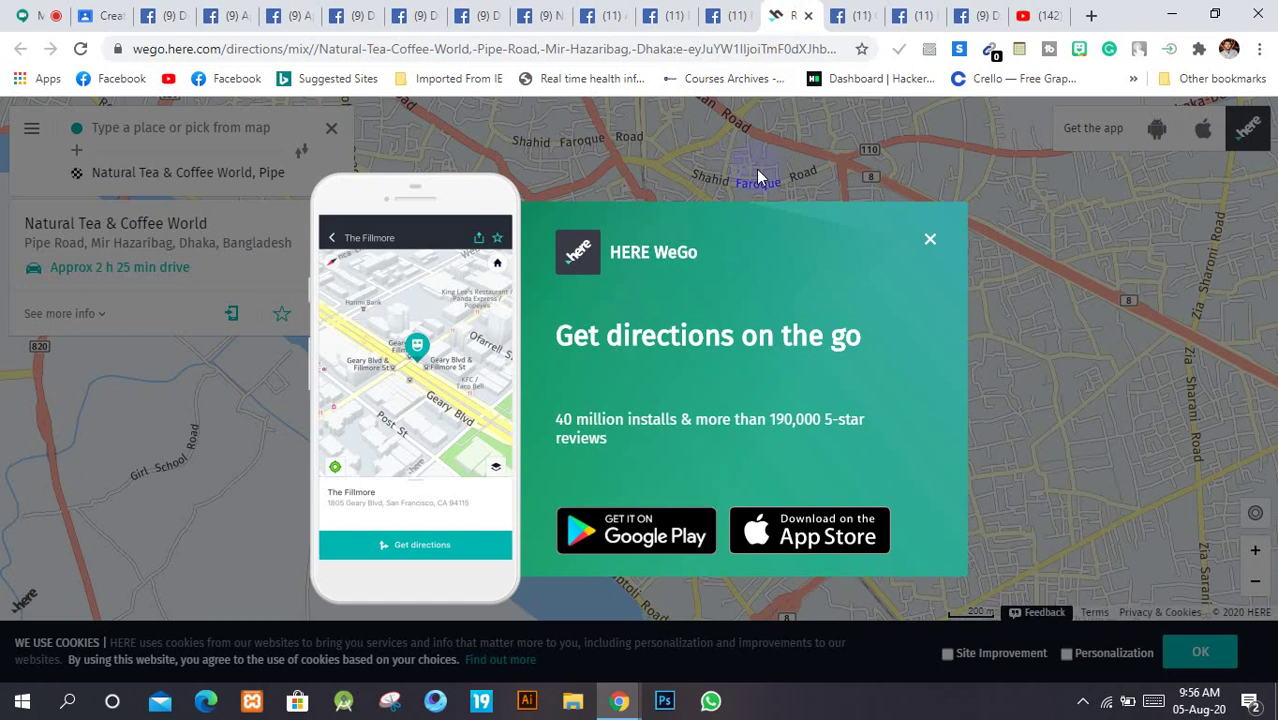
pyautogui.click(930, 239)
pyautogui.scroll(3, 485, 380)
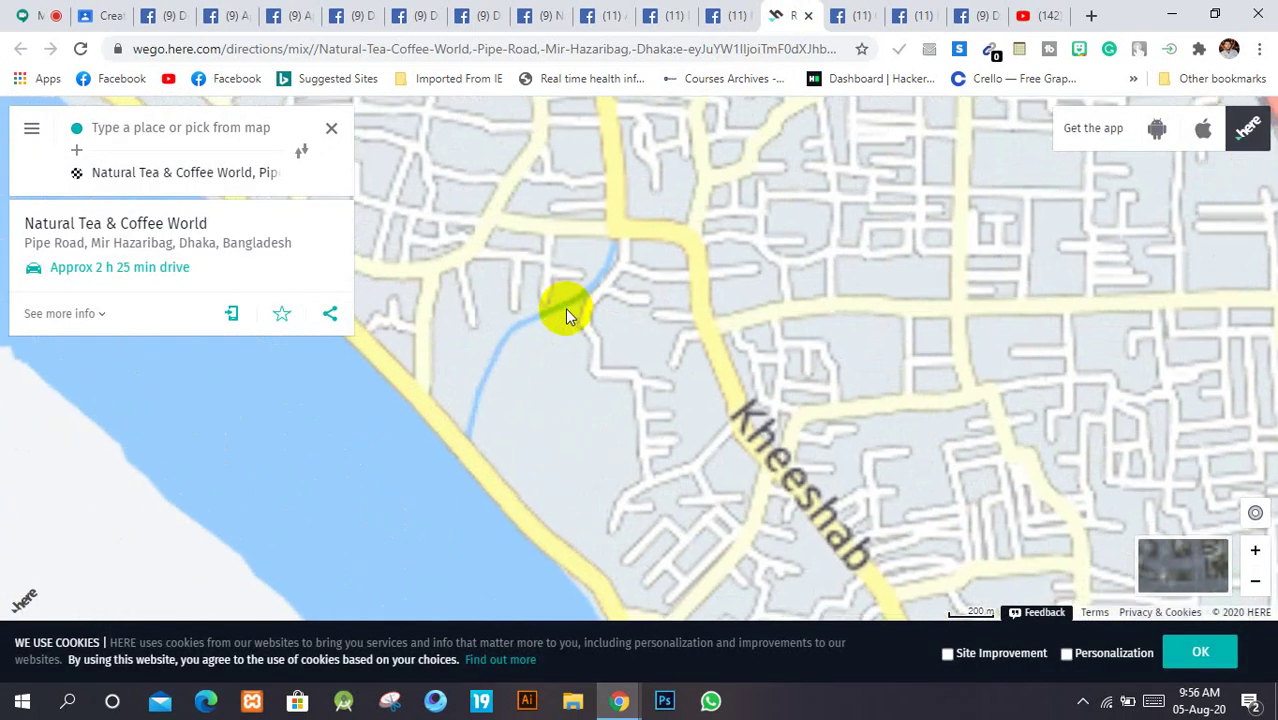
pyautogui.scroll(-6, 565, 308)
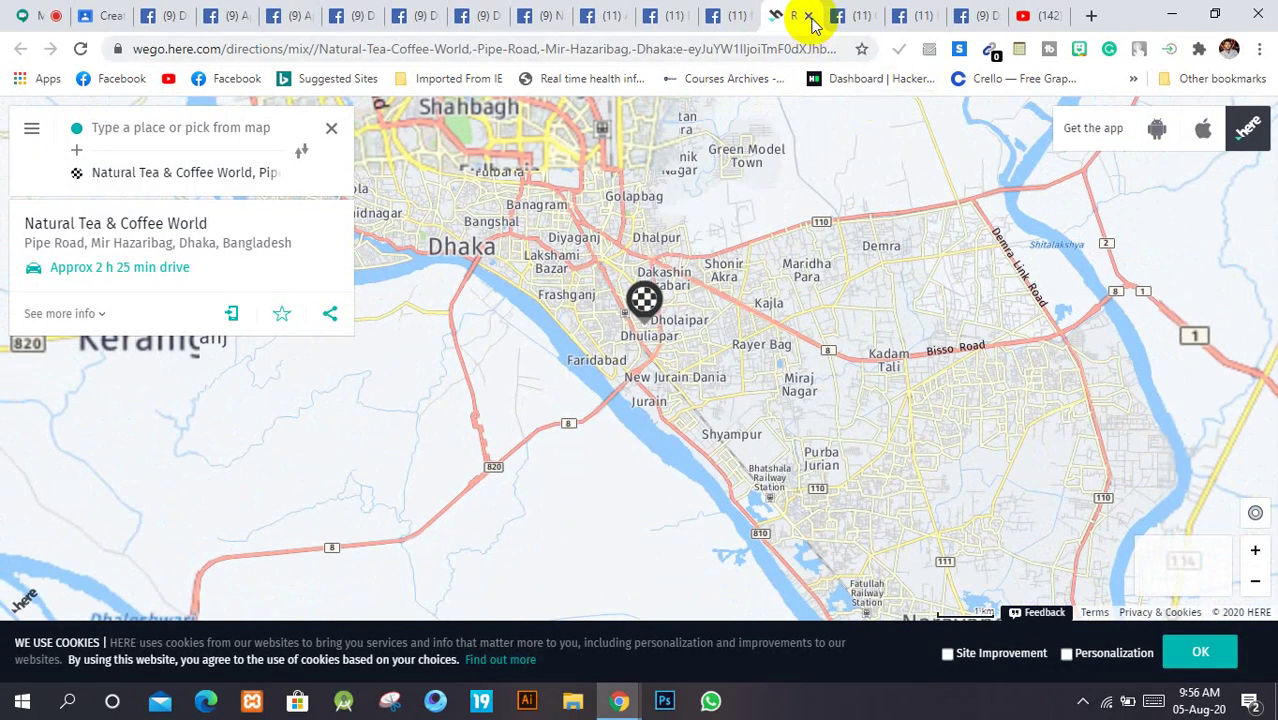
pyautogui.click(809, 17)
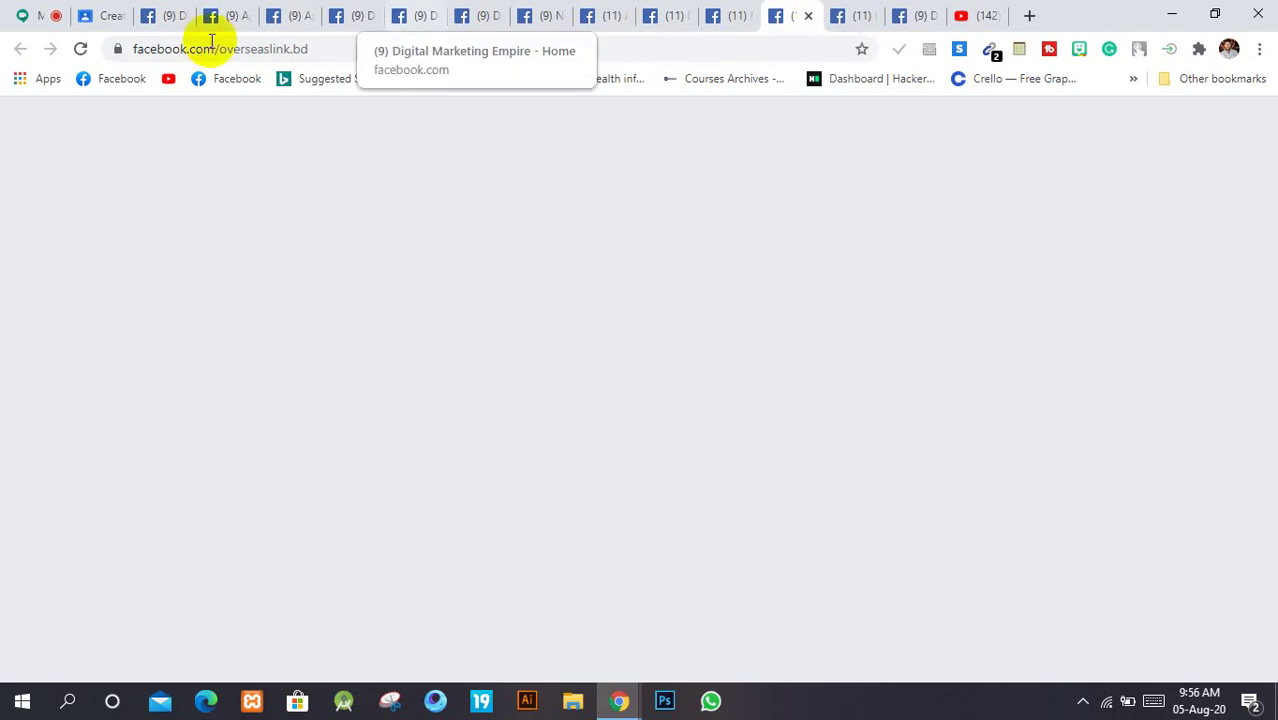
# Step: Close the Deal Zone page and both open apparelofpeace pages
pyautogui.click(183, 17)
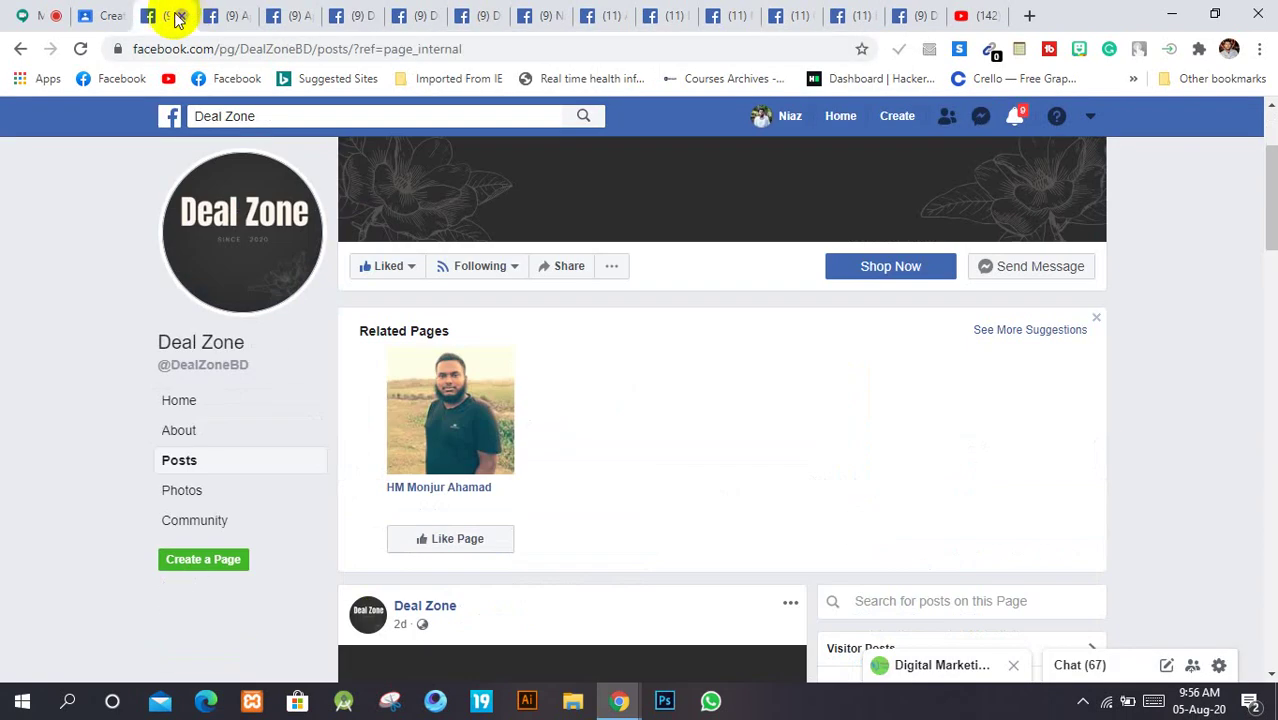
pyautogui.click(180, 16)
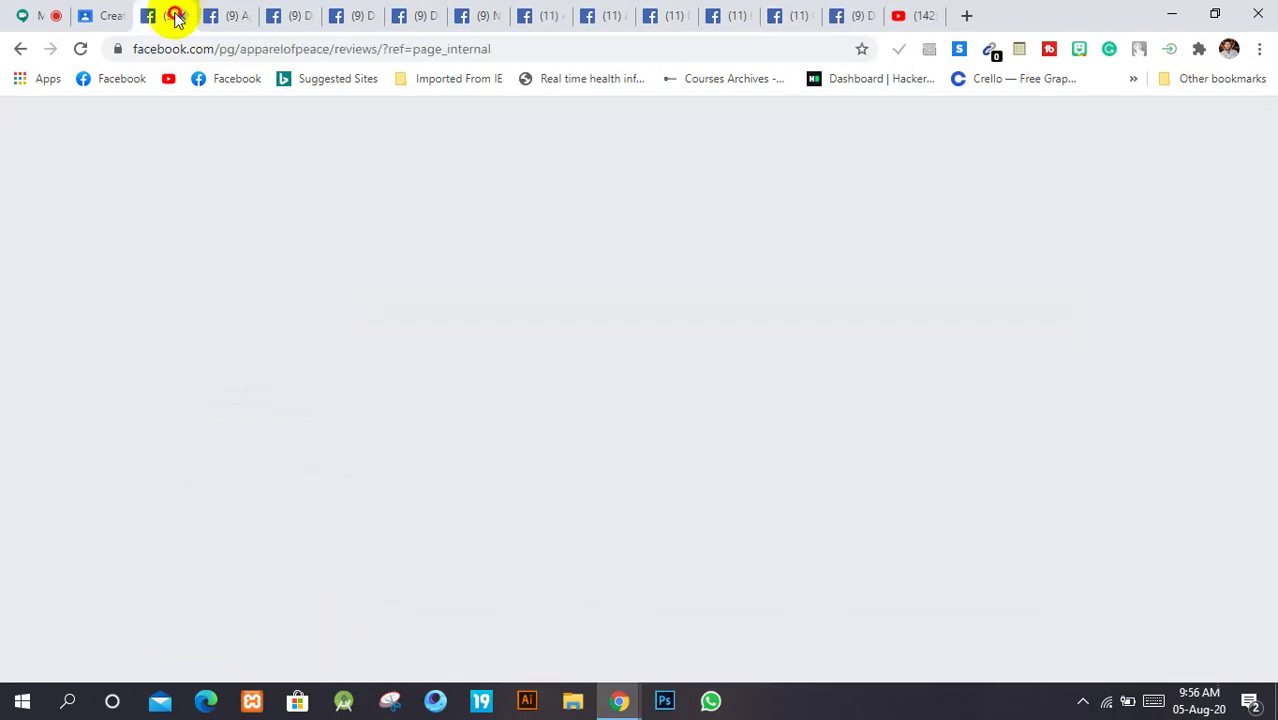
pyautogui.click(179, 16)
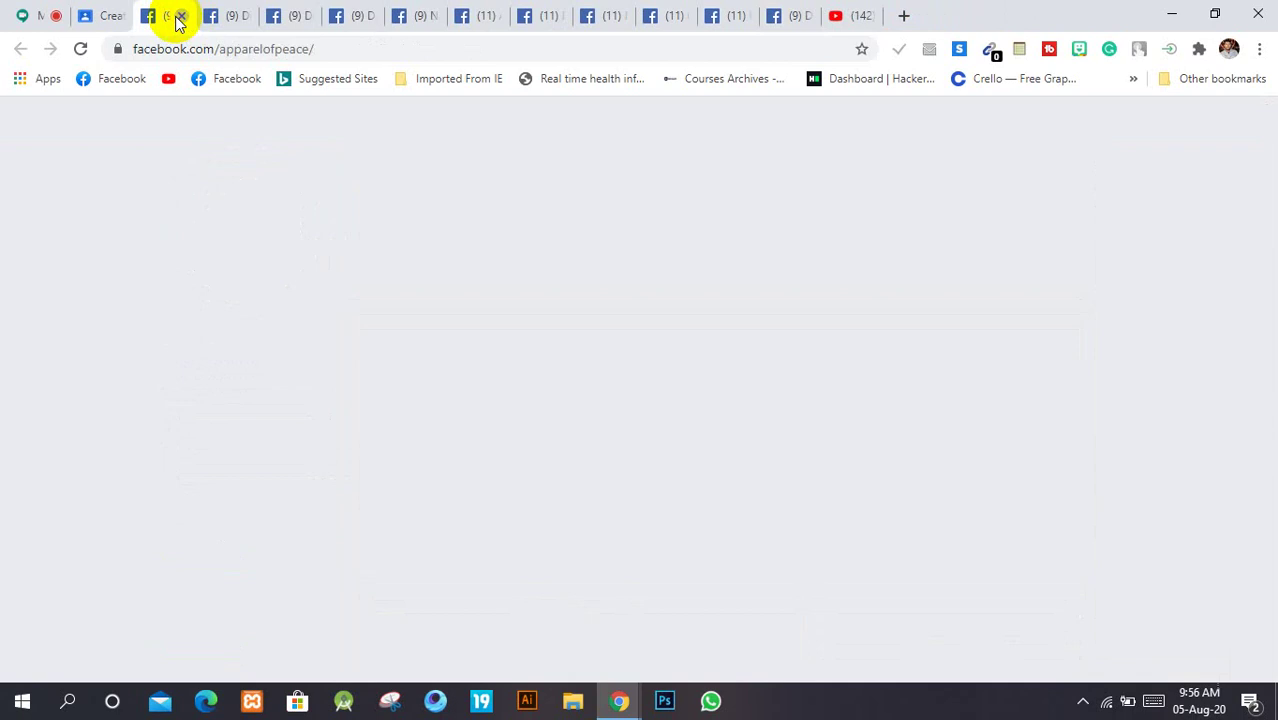
pyautogui.click(180, 16)
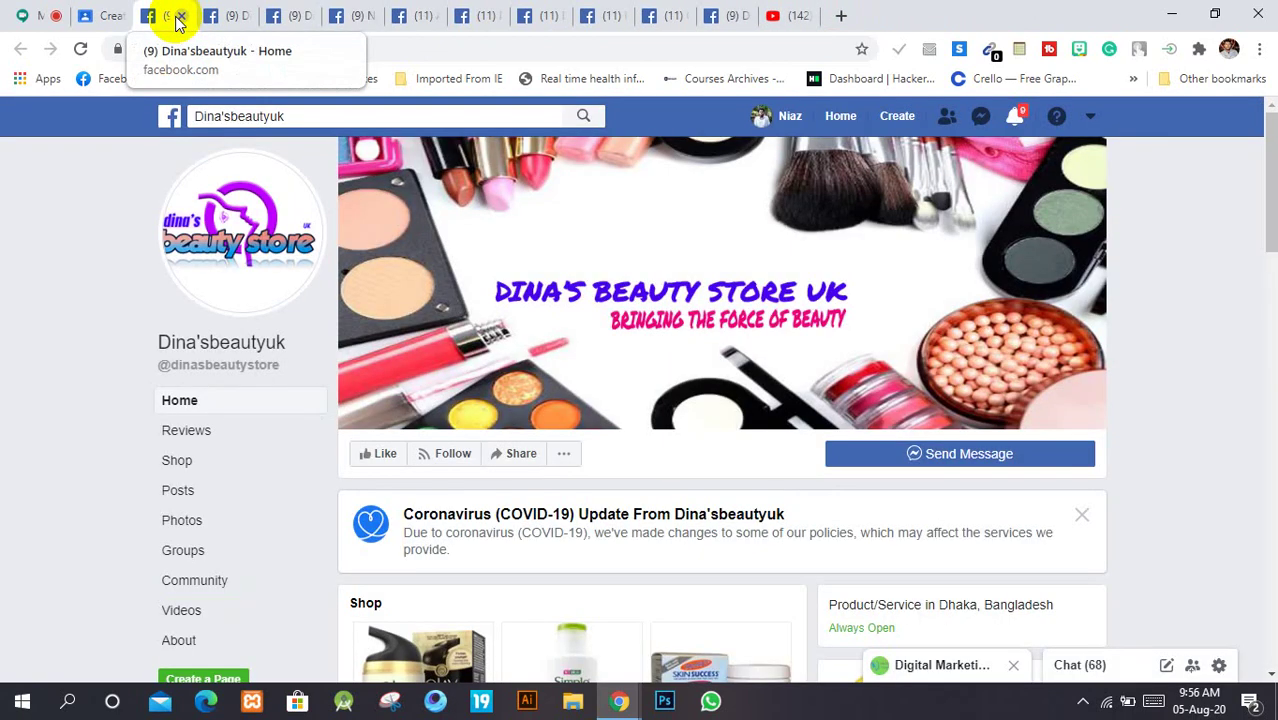
# Step: Look through the Dina'sbeautyuk page's shop and posts, and close the page
pyautogui.scroll(-3, 645, 285)
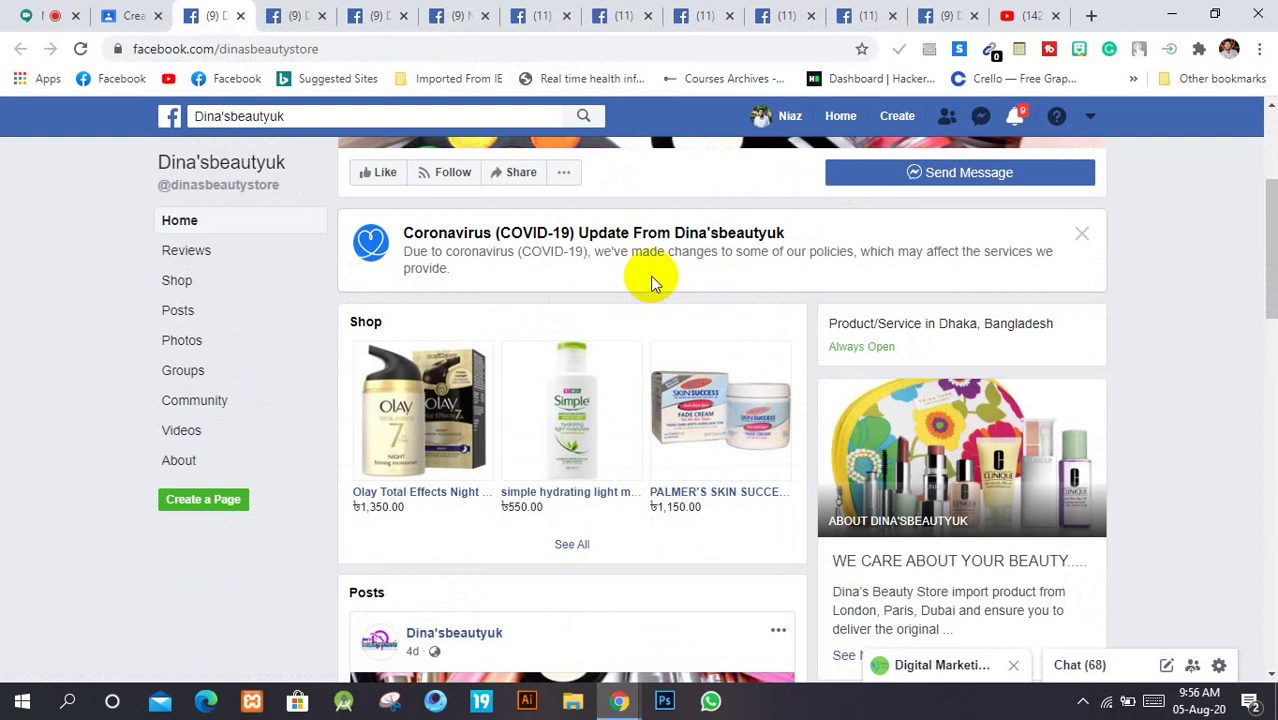
pyautogui.scroll(-5, 651, 283)
pyautogui.click(241, 16)
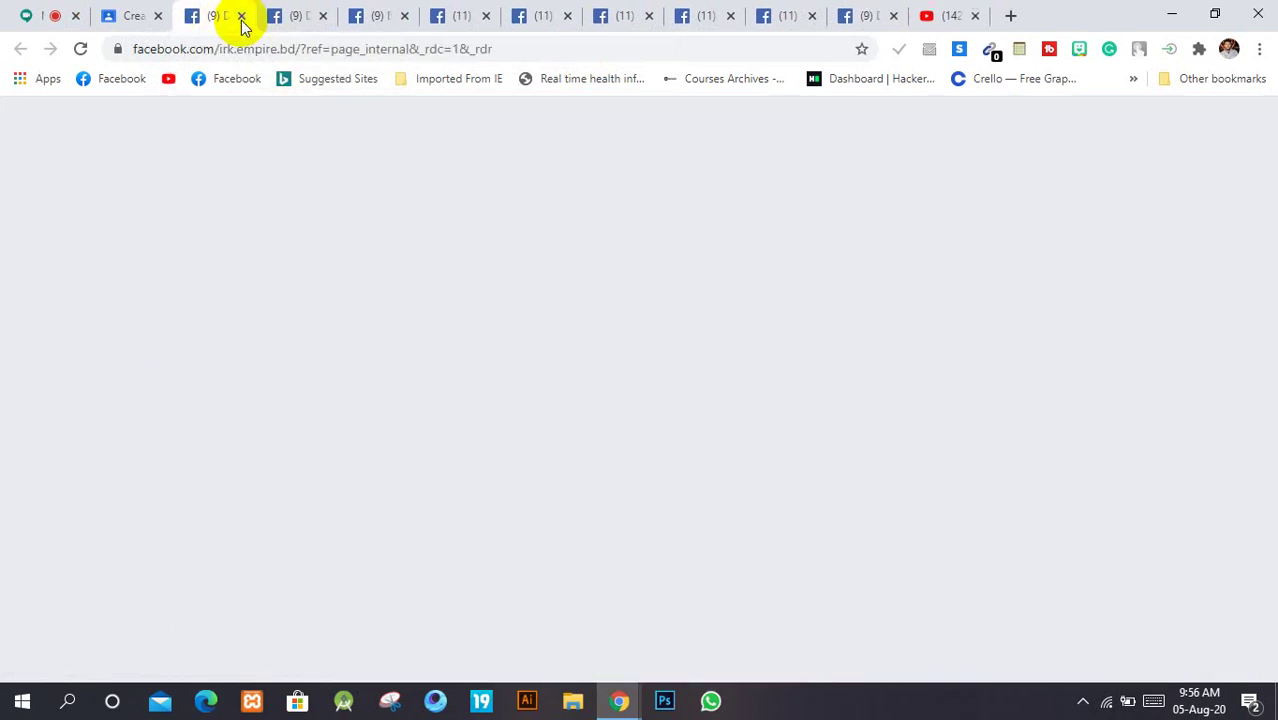
# Step: Switch to the Google Meet call and stop presenting the screen
pyautogui.click(126, 15)
pyautogui.click(51, 15)
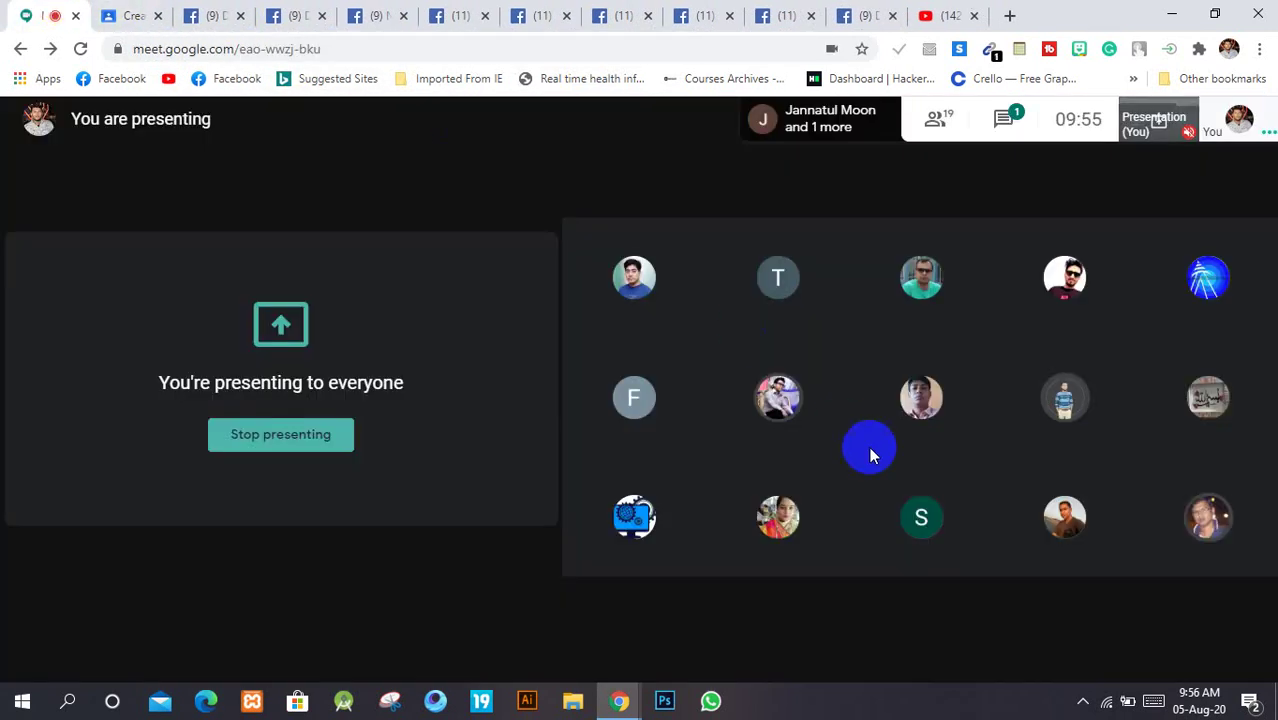
pyautogui.moveTo(870, 455)
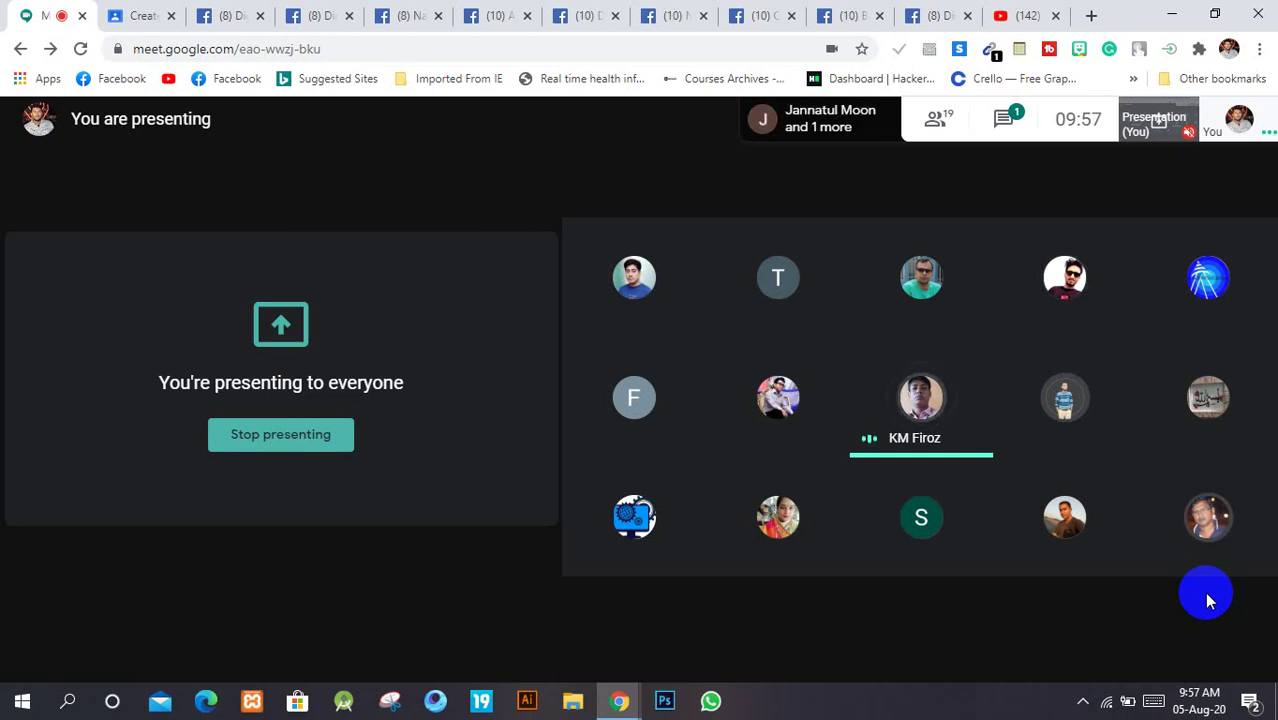
pyautogui.moveTo(884, 605)
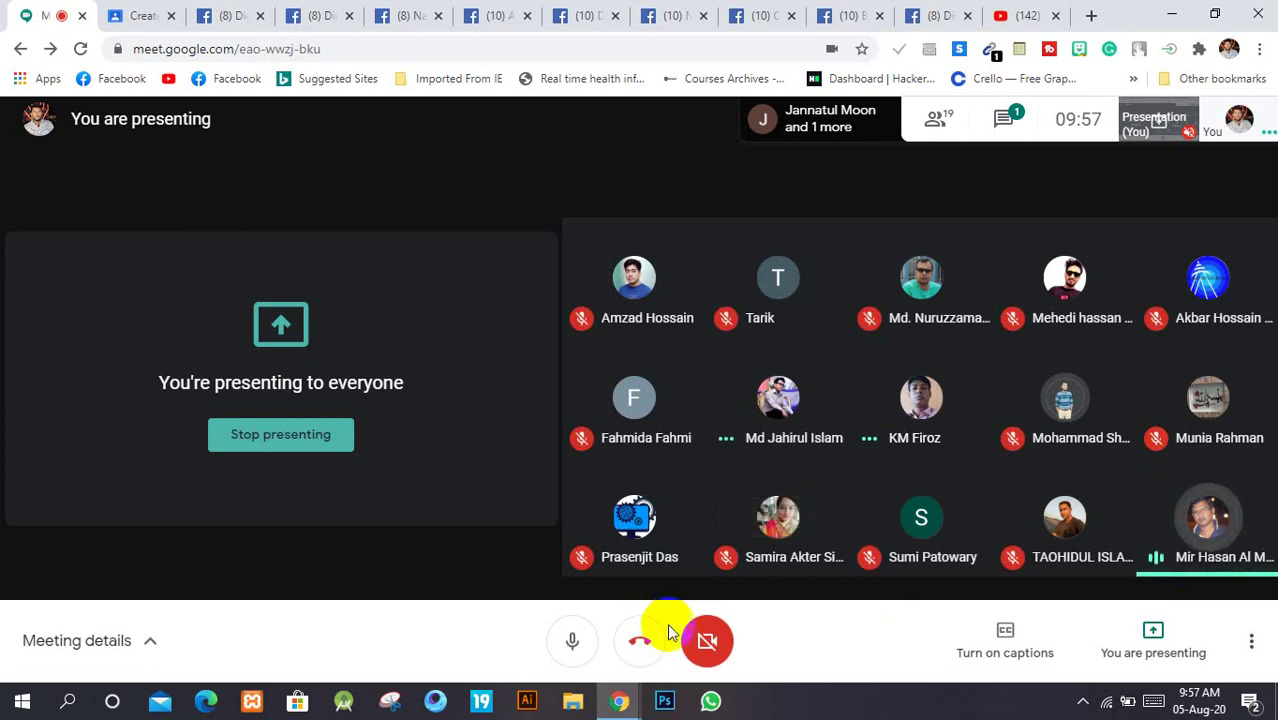
pyautogui.click(1150, 626)
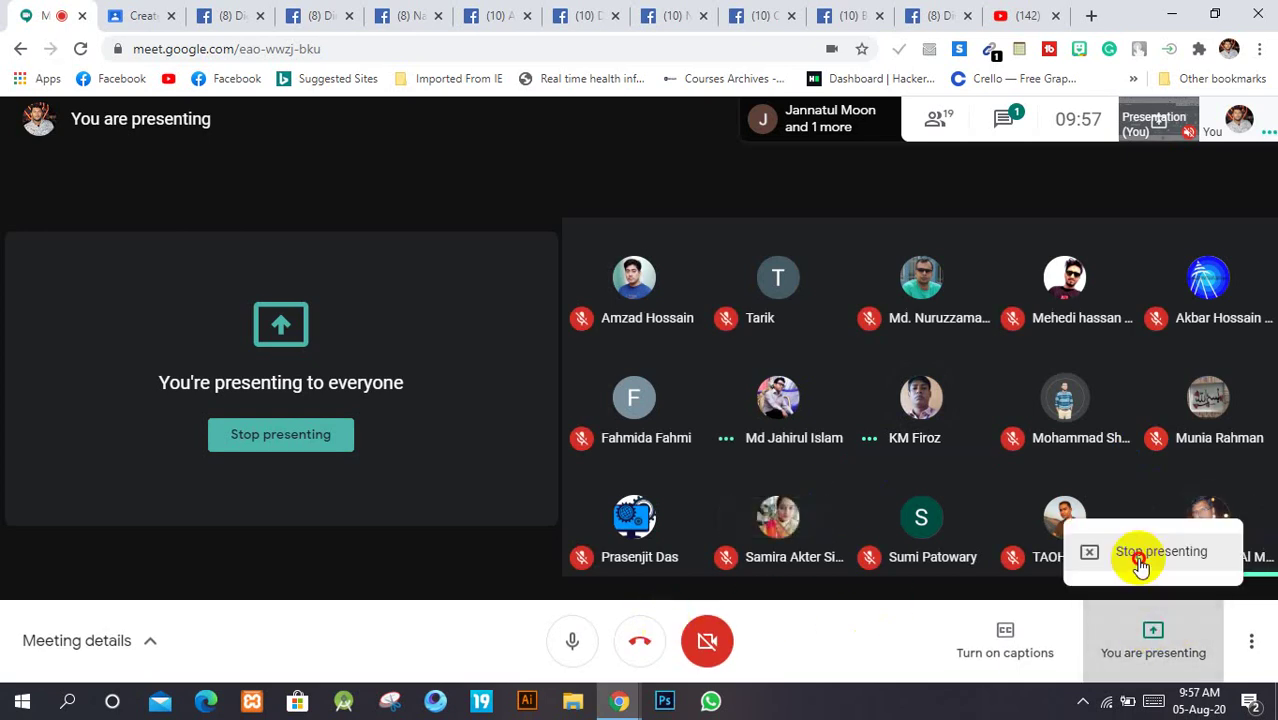
pyautogui.click(1160, 551)
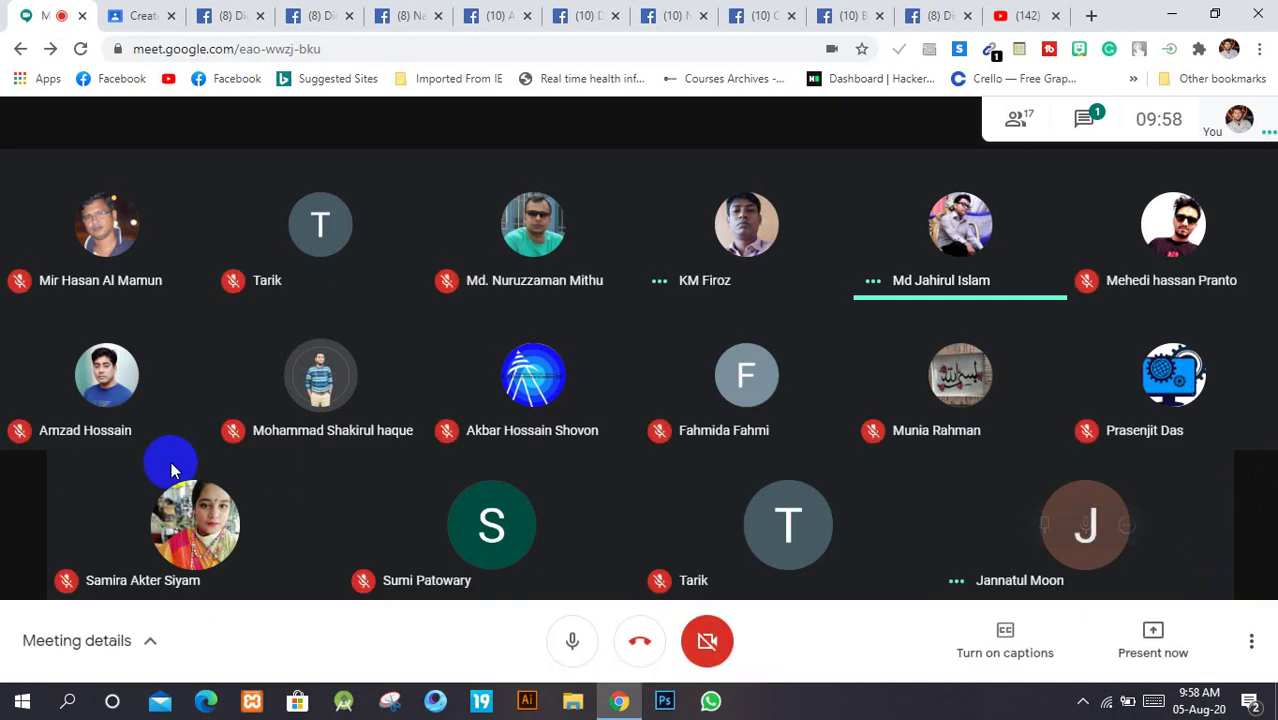
# Step: Start presenting the browser window to the Google Meet call
pyautogui.click(1150, 628)
pyautogui.click(1095, 514)
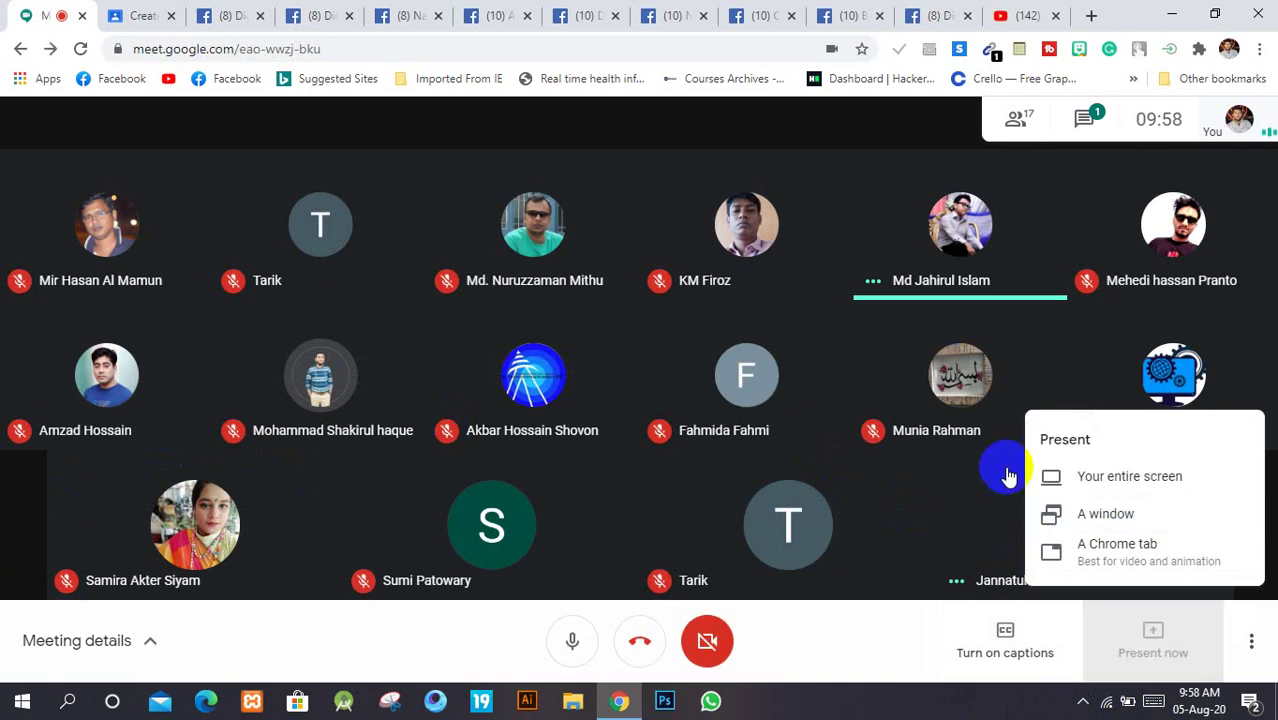
pyautogui.click(800, 338)
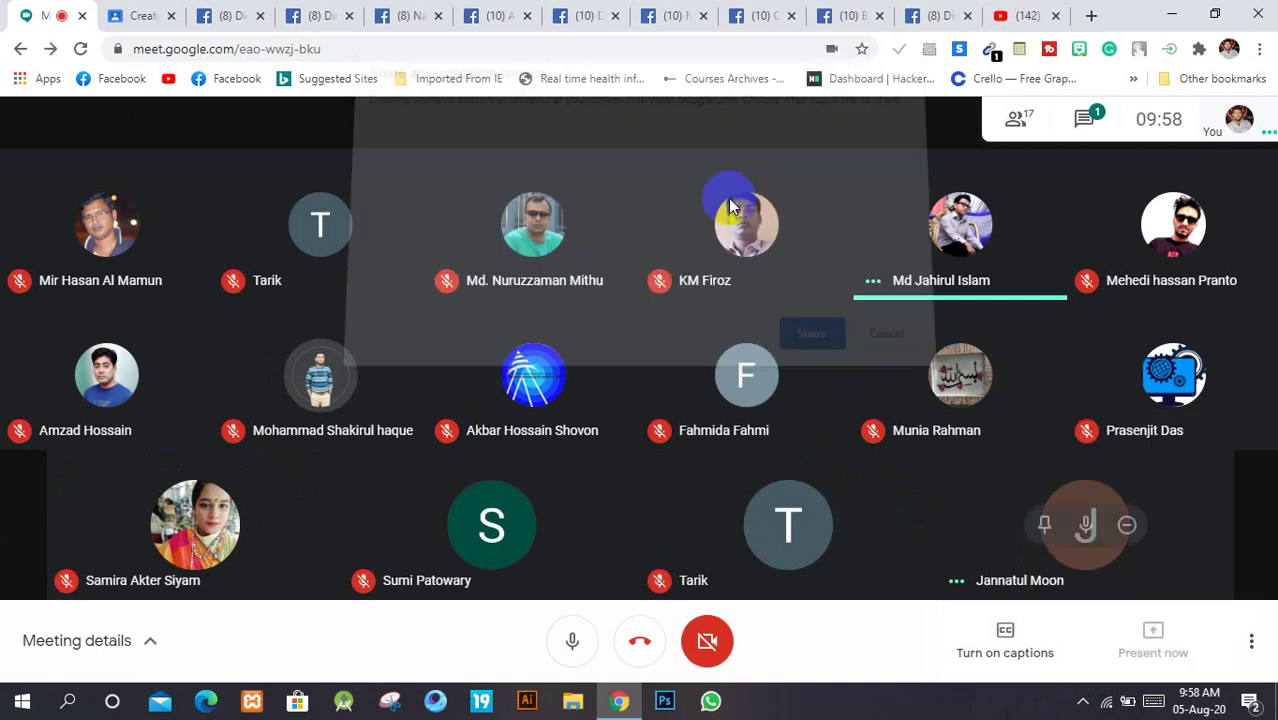
# Step: Close the Classroom, YouTube and Facebook tabs, keeping only the Meet call and the Bangladeshi ponno page open
pyautogui.click(172, 16)
pyautogui.click(172, 16)
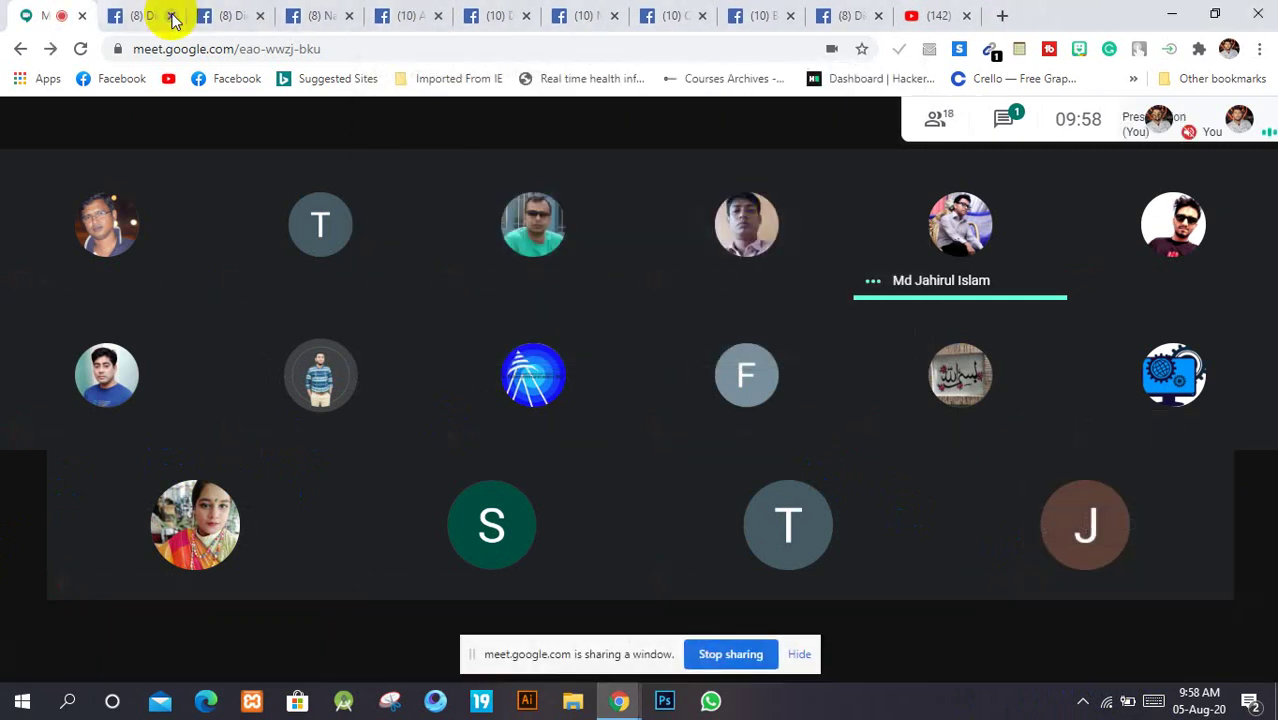
pyautogui.click(172, 16)
pyautogui.click(172, 16)
pyautogui.click(172, 16)
pyautogui.click(172, 16)
pyautogui.click(172, 16)
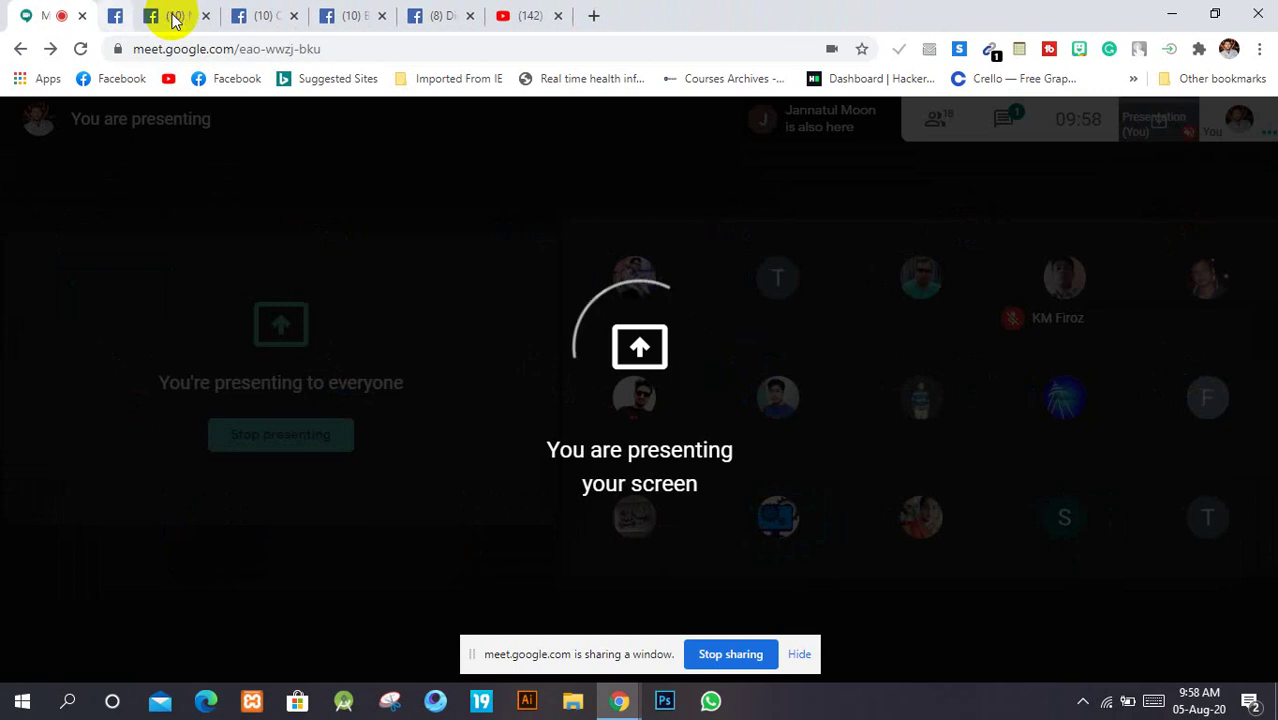
pyautogui.click(172, 16)
pyautogui.click(172, 16)
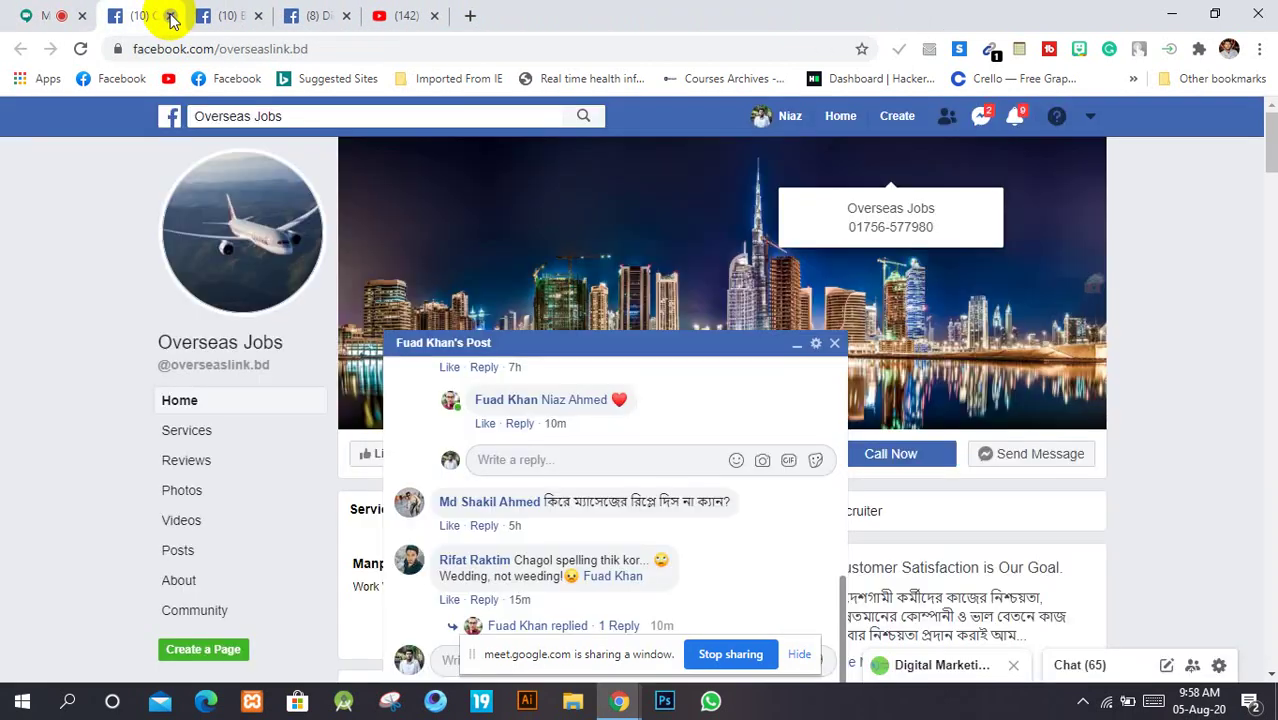
pyautogui.click(172, 16)
pyautogui.click(242, 16)
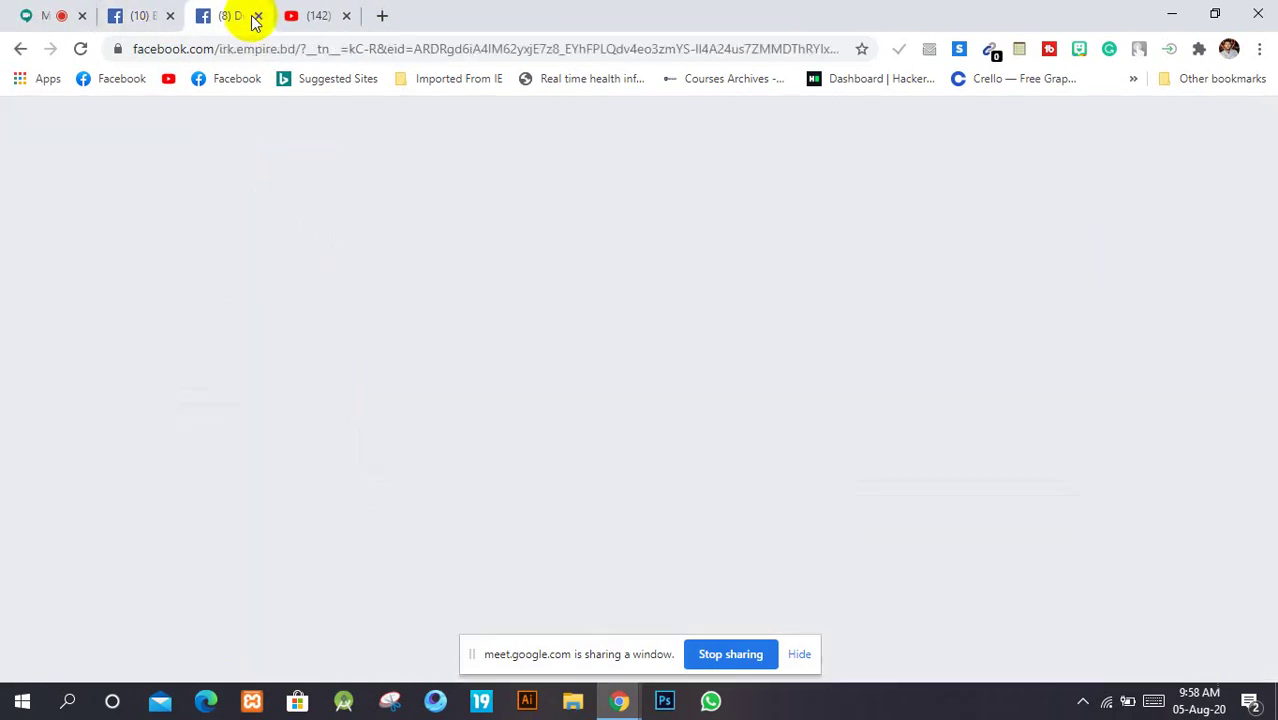
pyautogui.click(258, 16)
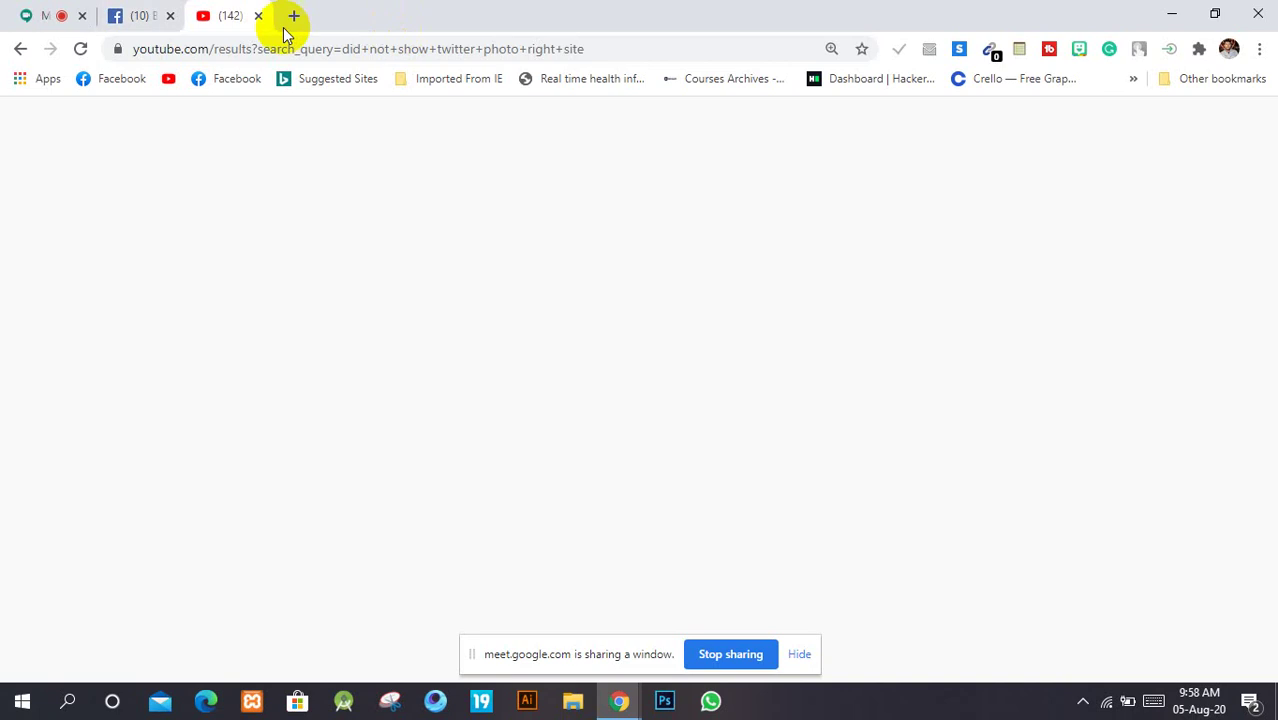
pyautogui.click(259, 17)
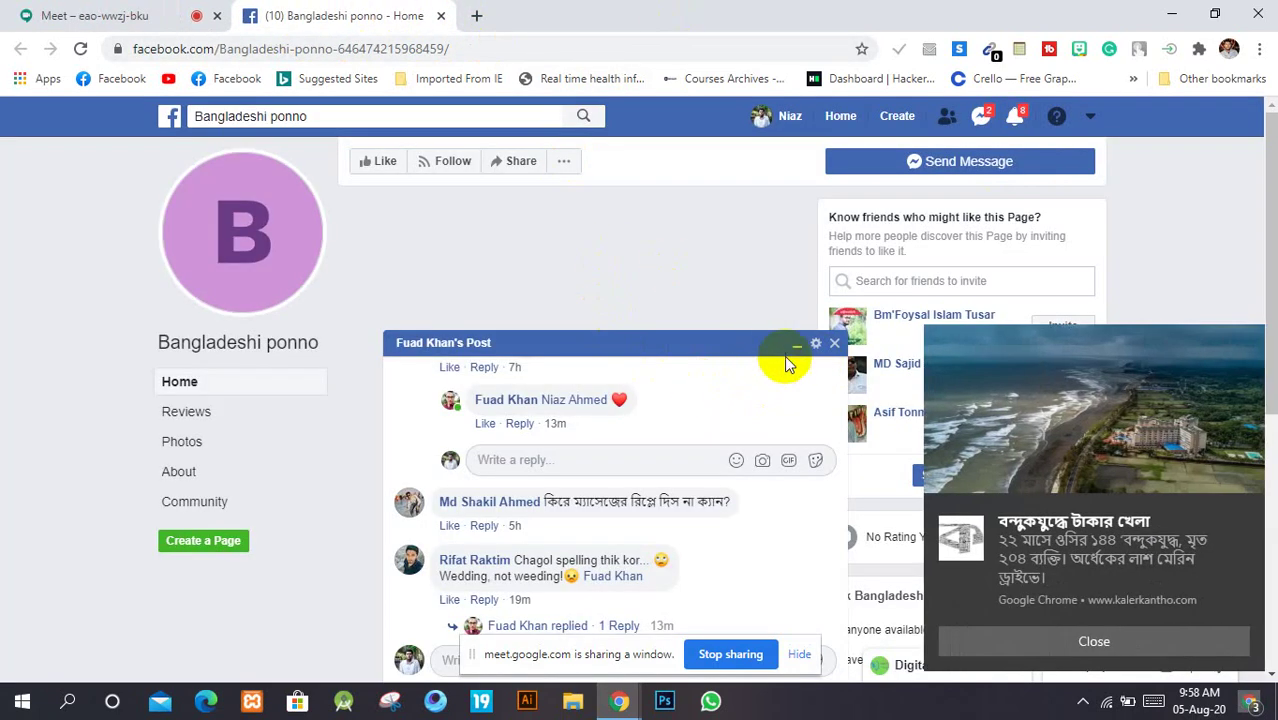
# Step: Minimise the post comments pop-up on the Bangladeshi ponno page and dismiss the news notification
pyautogui.click(798, 346)
pyautogui.scroll(-3, 930, 450)
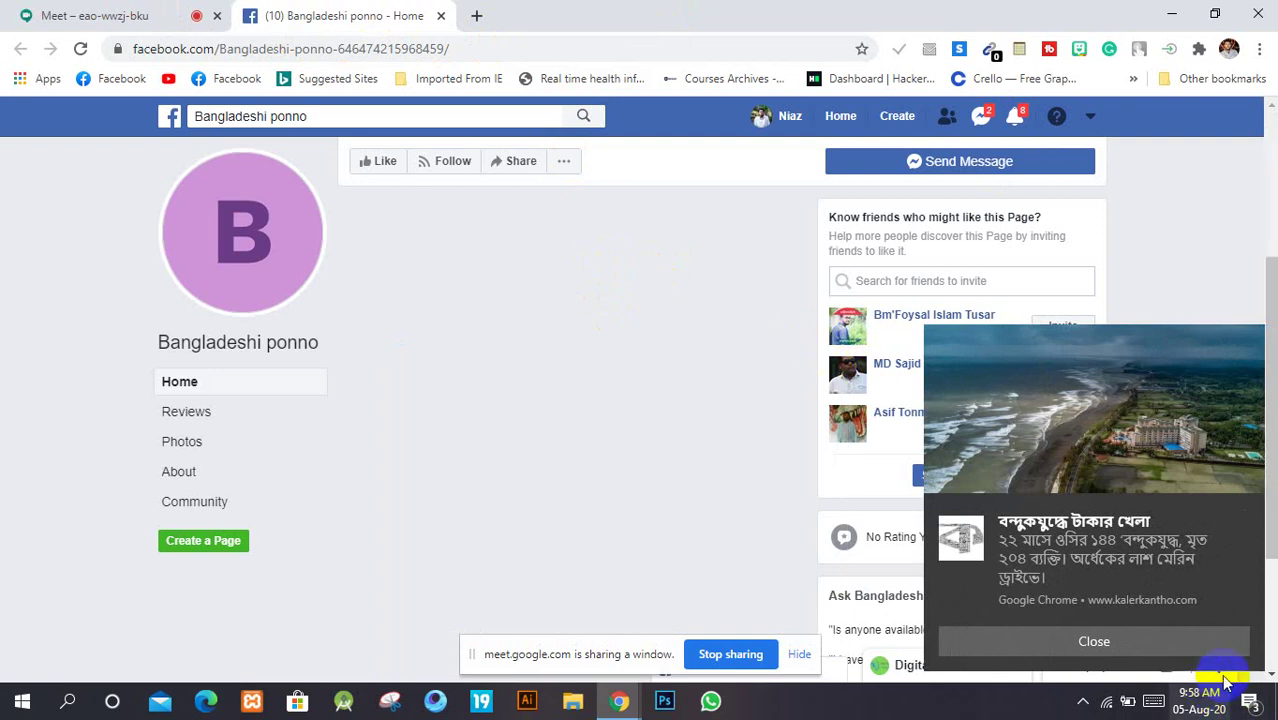
pyautogui.click(1256, 700)
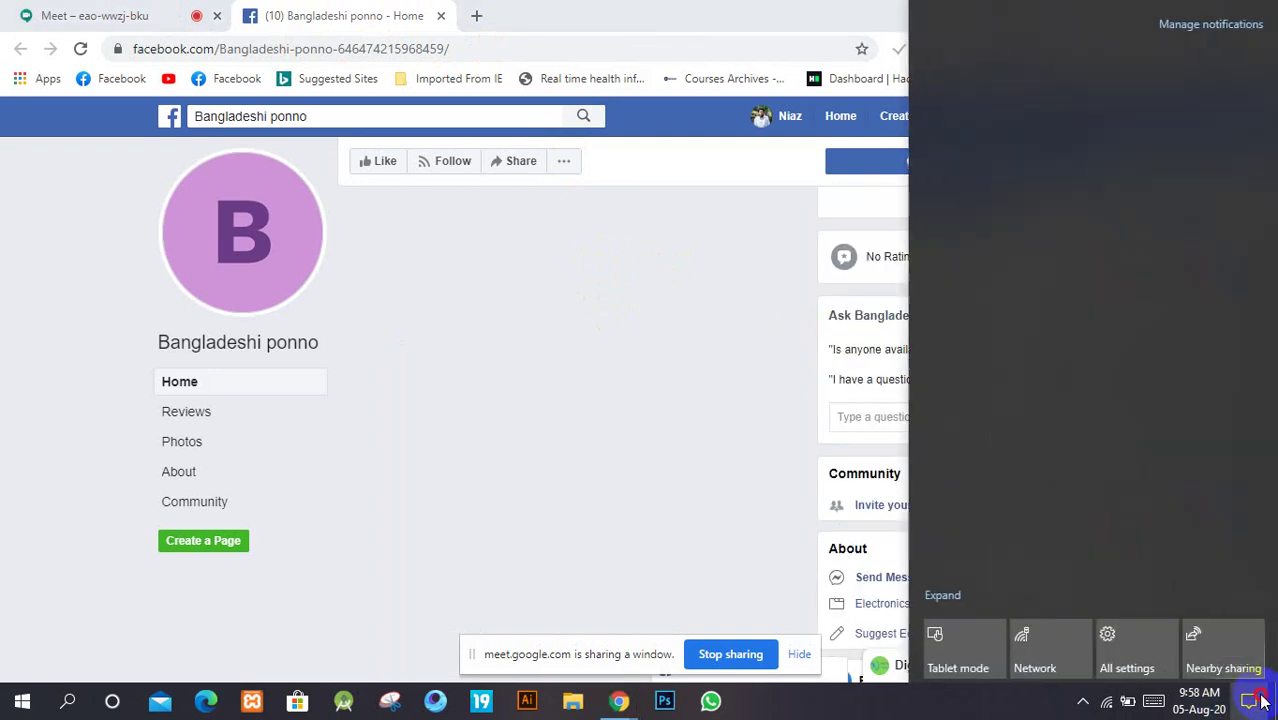
pyautogui.click(1256, 700)
pyautogui.scroll(3, 581, 366)
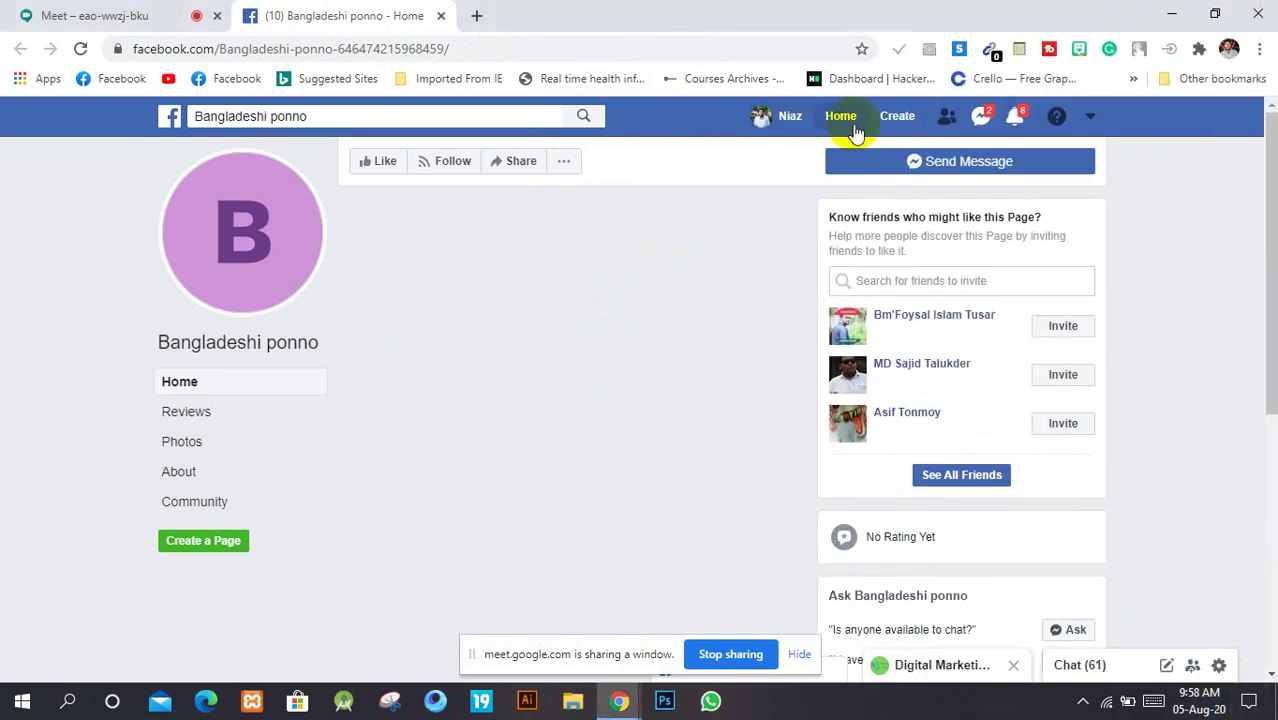
# Step: Open the managed Digital Store page on Facebook and look through its events, posts and invite sections
pyautogui.click(1092, 118)
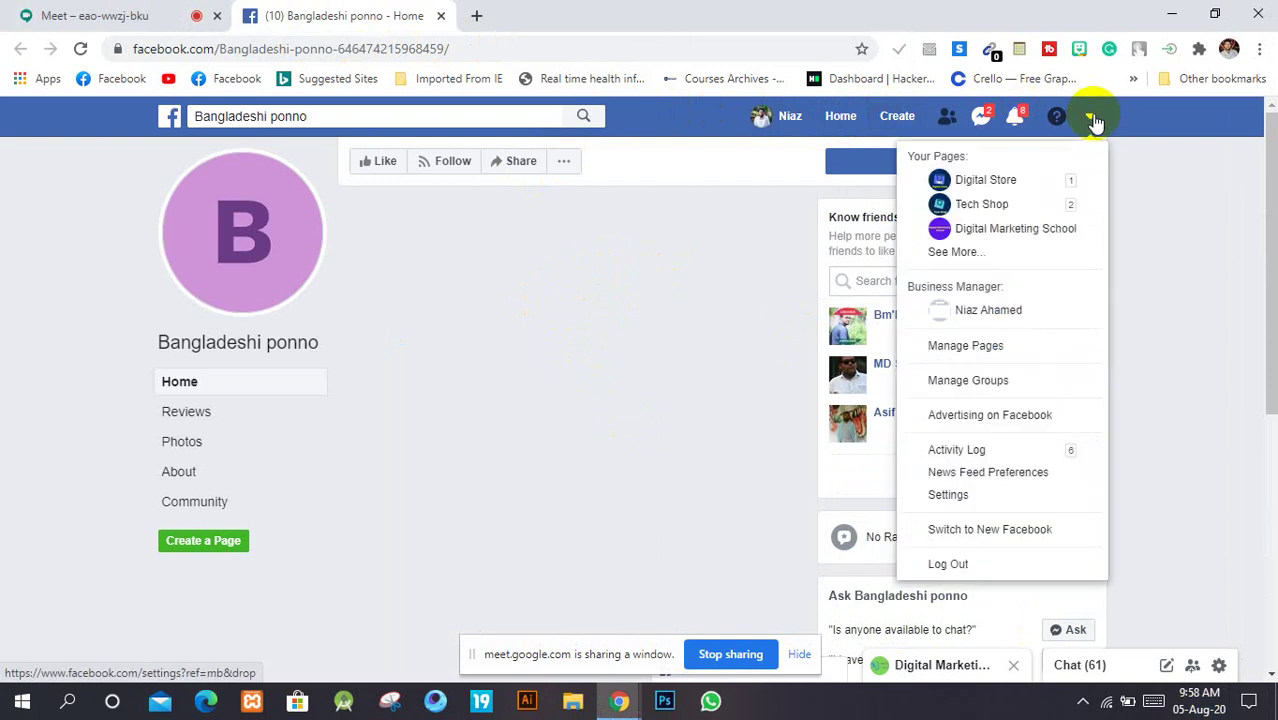
pyautogui.click(978, 190)
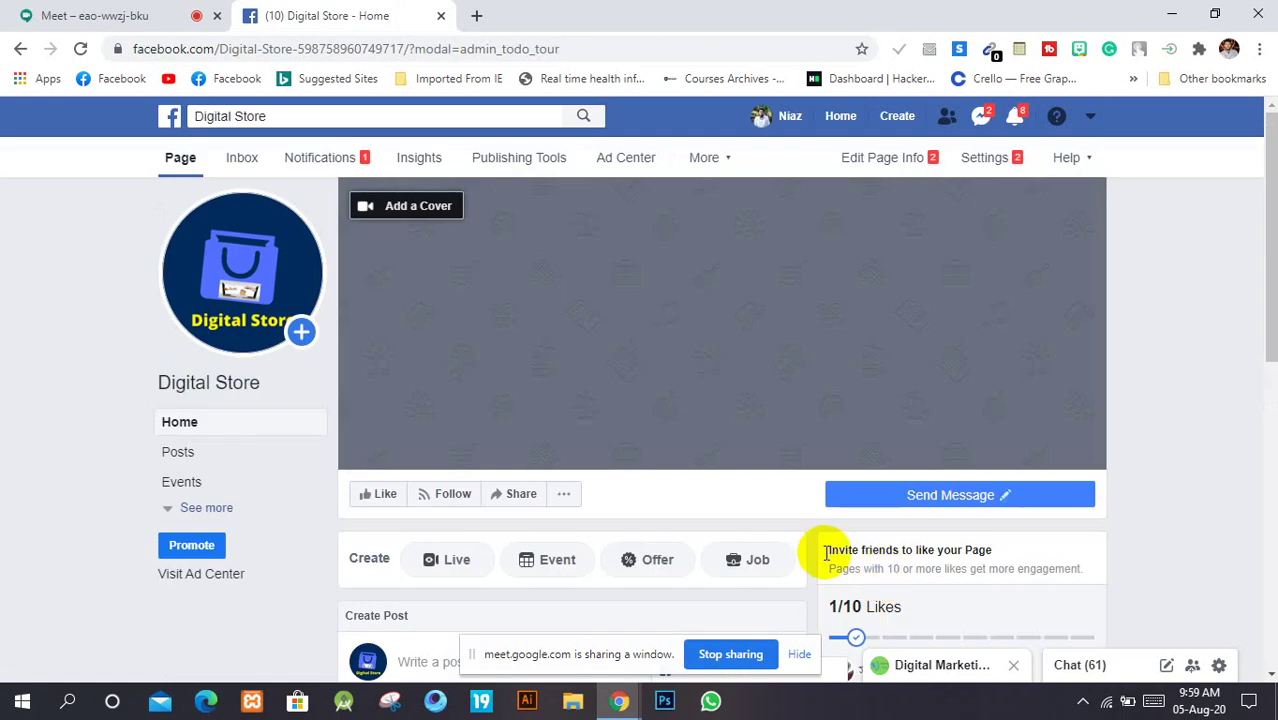
pyautogui.scroll(-7, 582, 492)
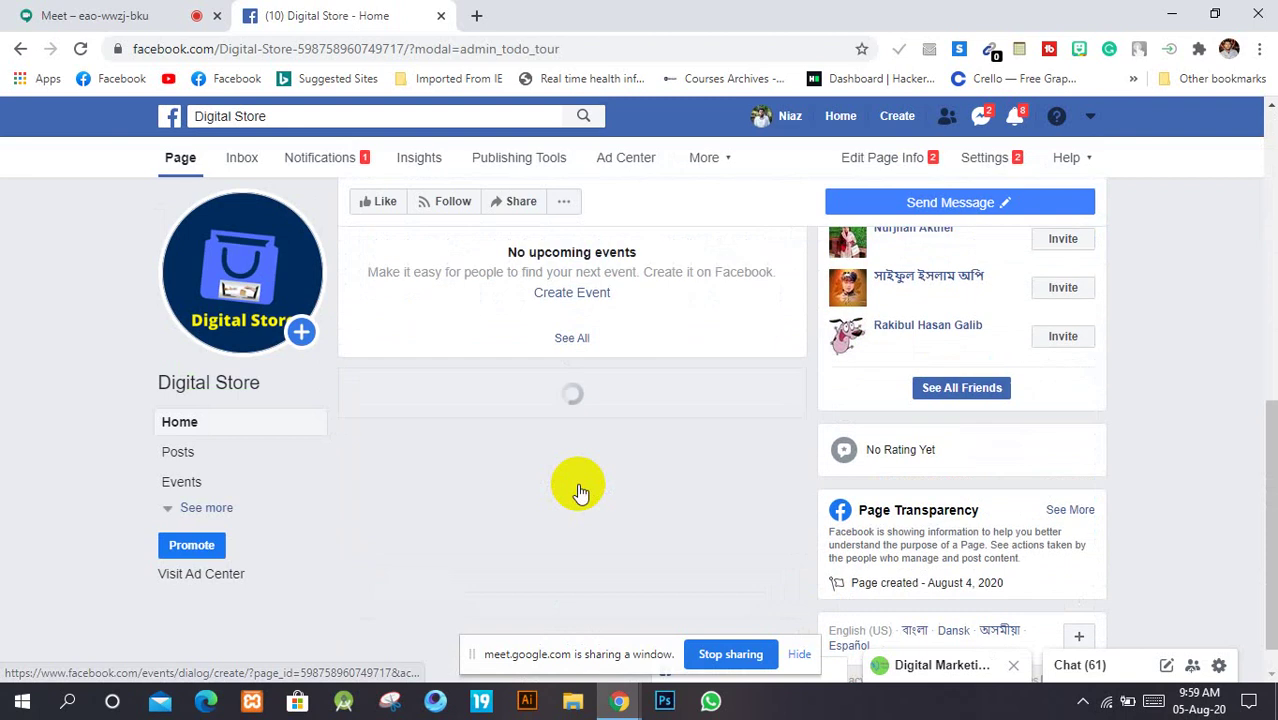
pyautogui.scroll(6, 579, 488)
pyautogui.scroll(-2, 553, 490)
pyautogui.scroll(-8, 553, 488)
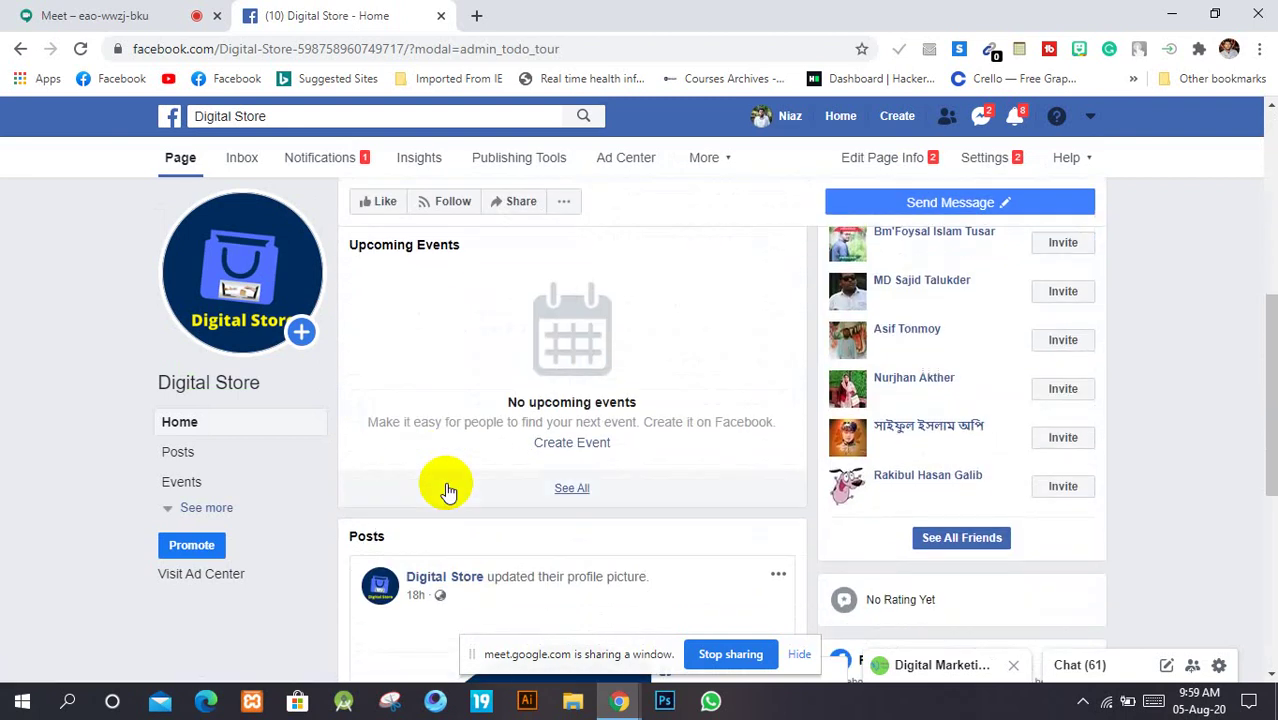
pyautogui.scroll(4, 455, 483)
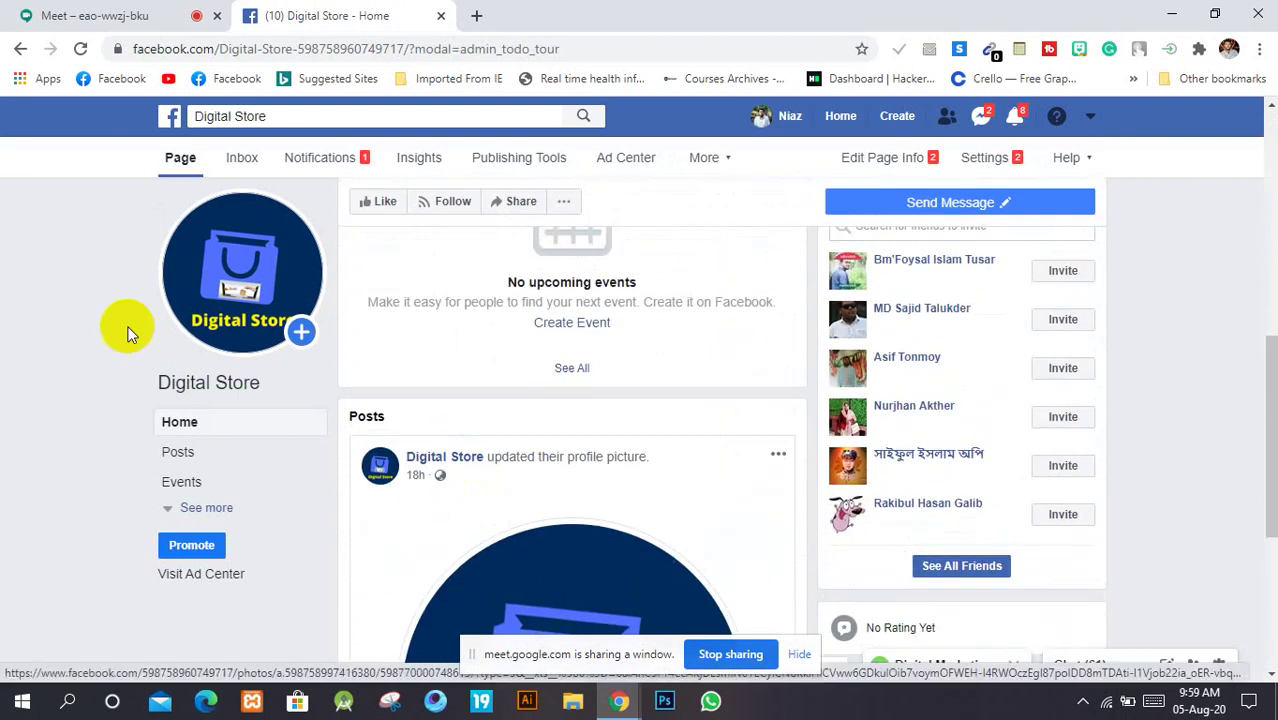
pyautogui.scroll(4, 730, 325)
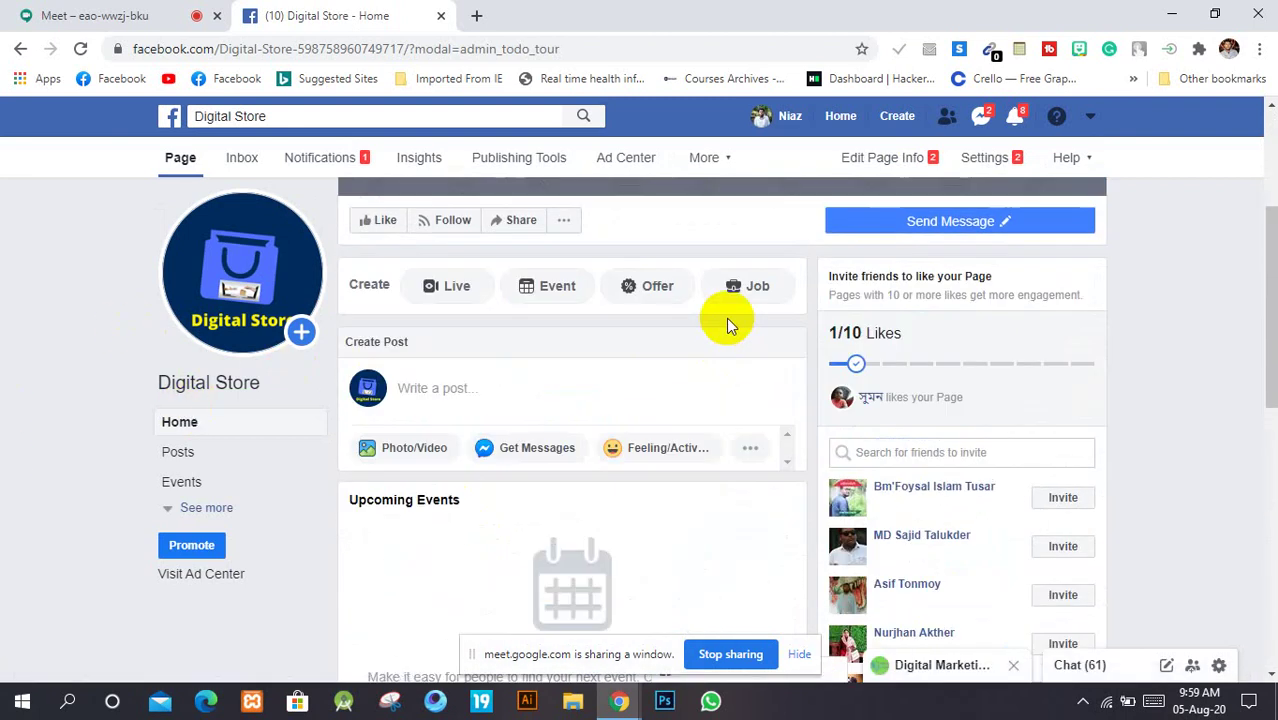
pyautogui.scroll(3, 726, 318)
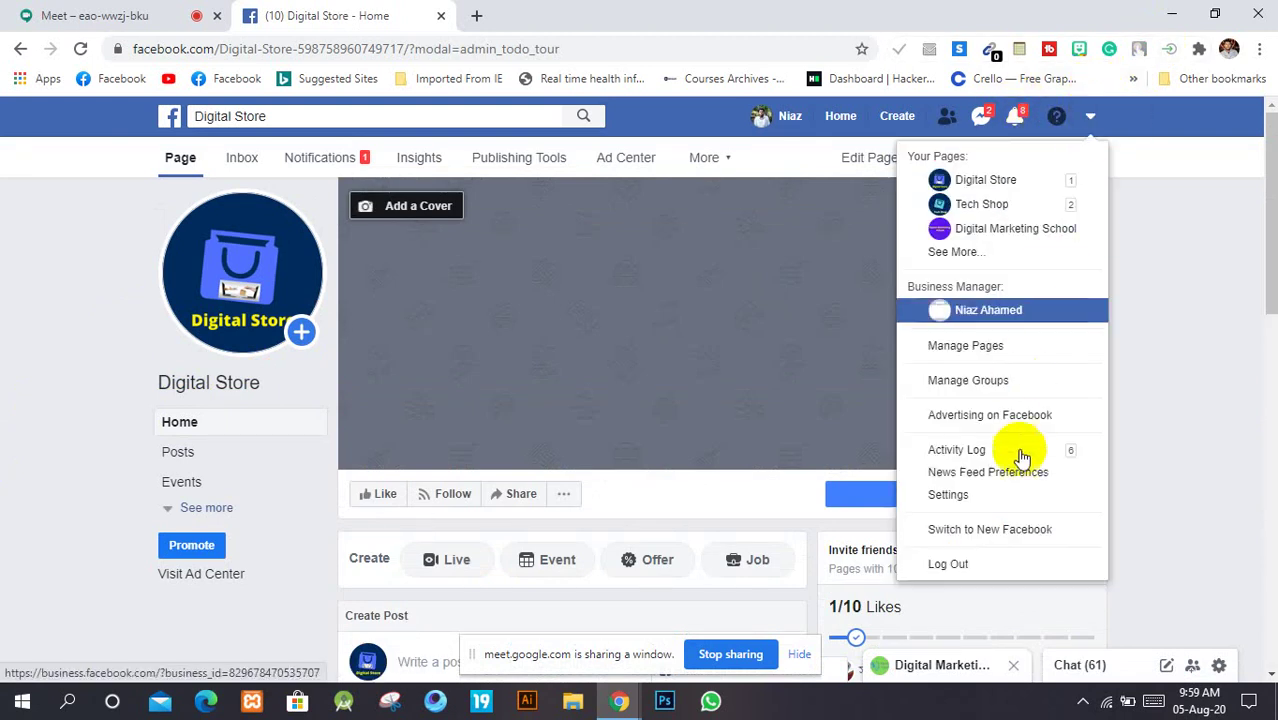
# Step: Switch Facebook to its new layout and check the Meet call while the Digital Store page reloads
pyautogui.click(972, 529)
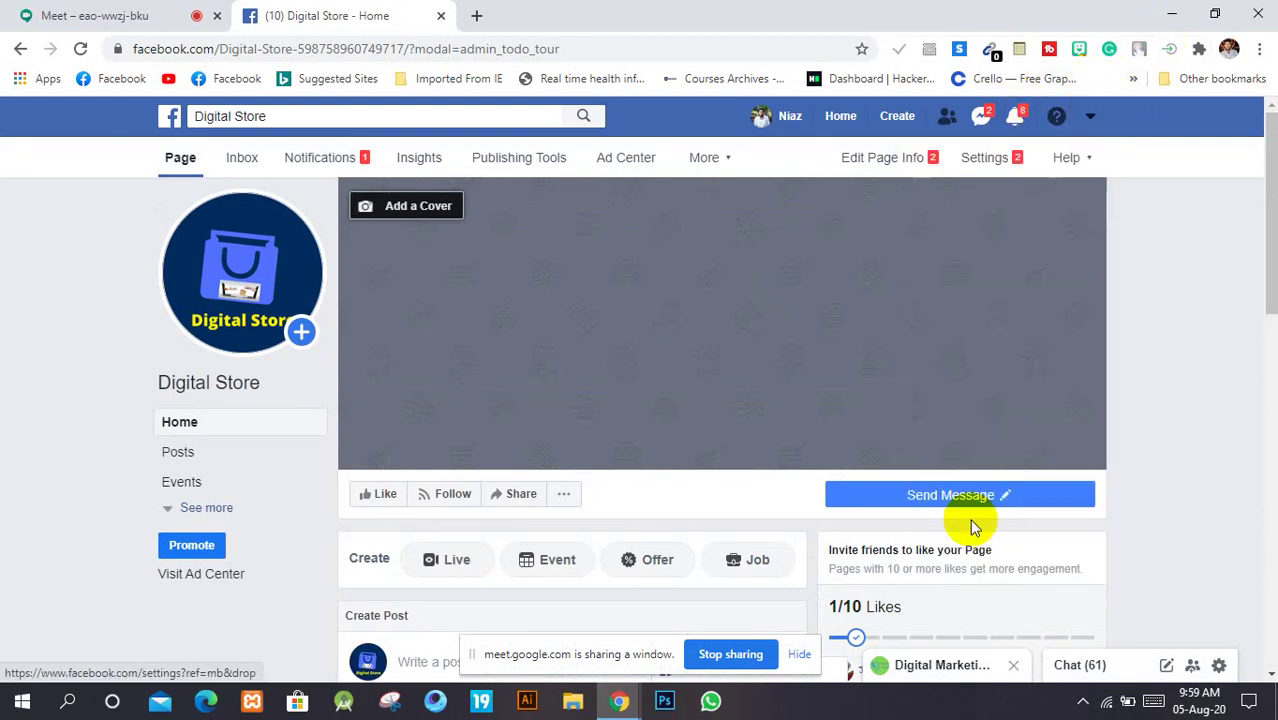
pyautogui.click(969, 506)
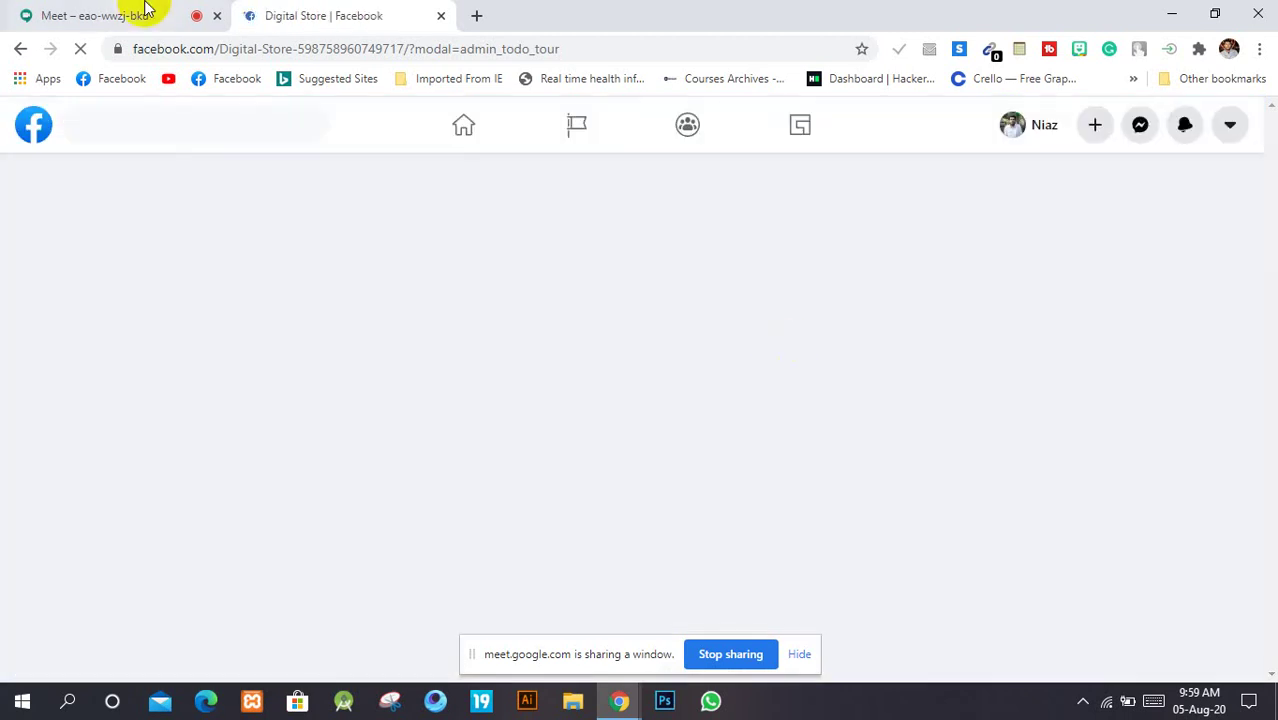
pyautogui.click(147, 10)
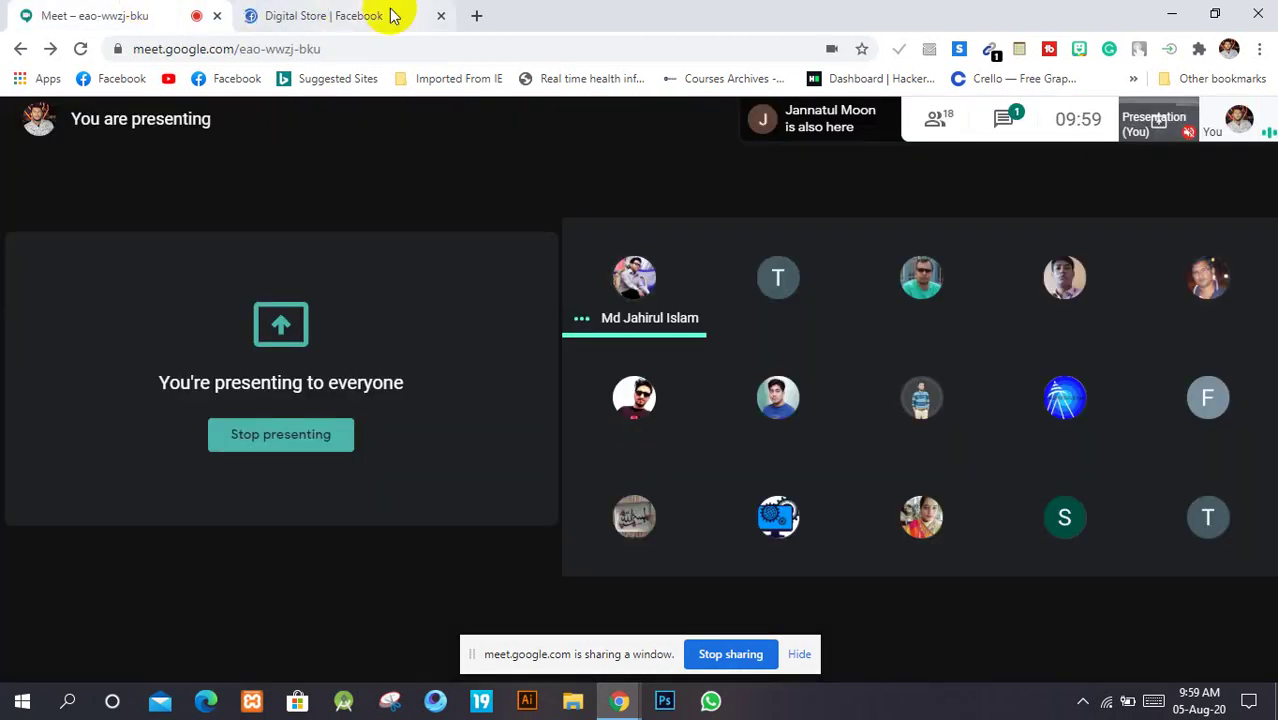
pyautogui.click(391, 15)
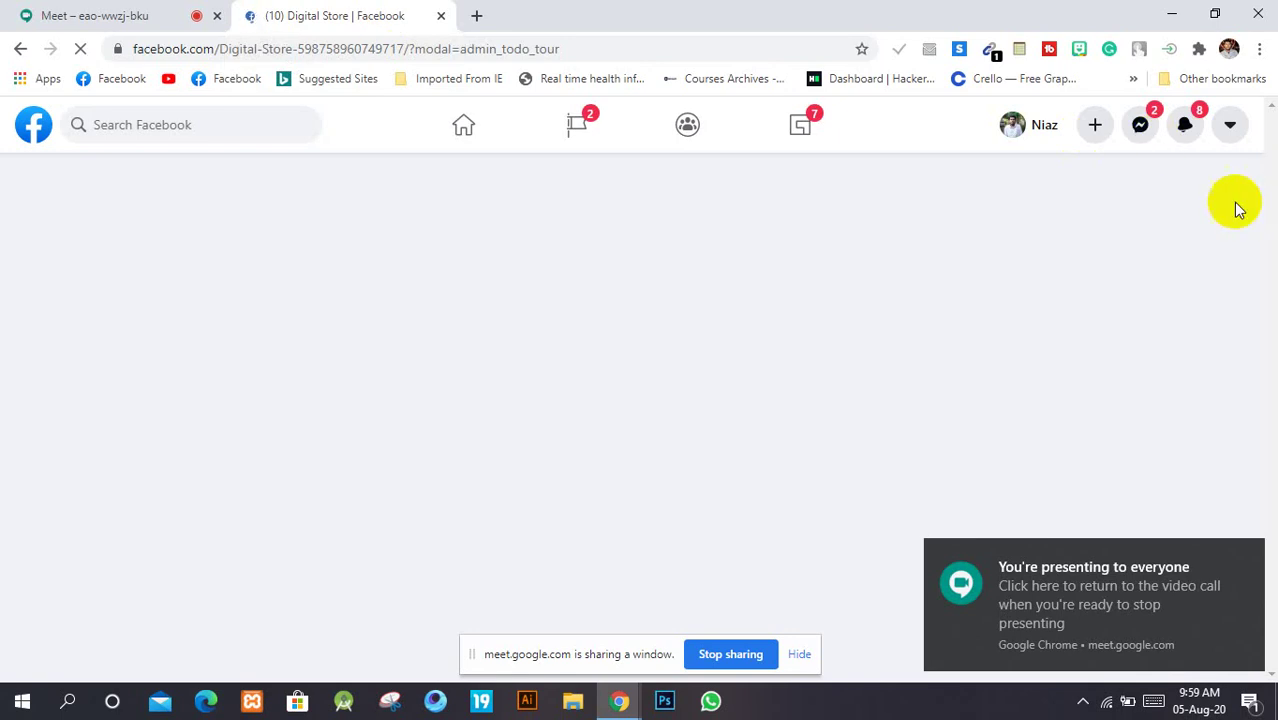
pyautogui.click(147, 8)
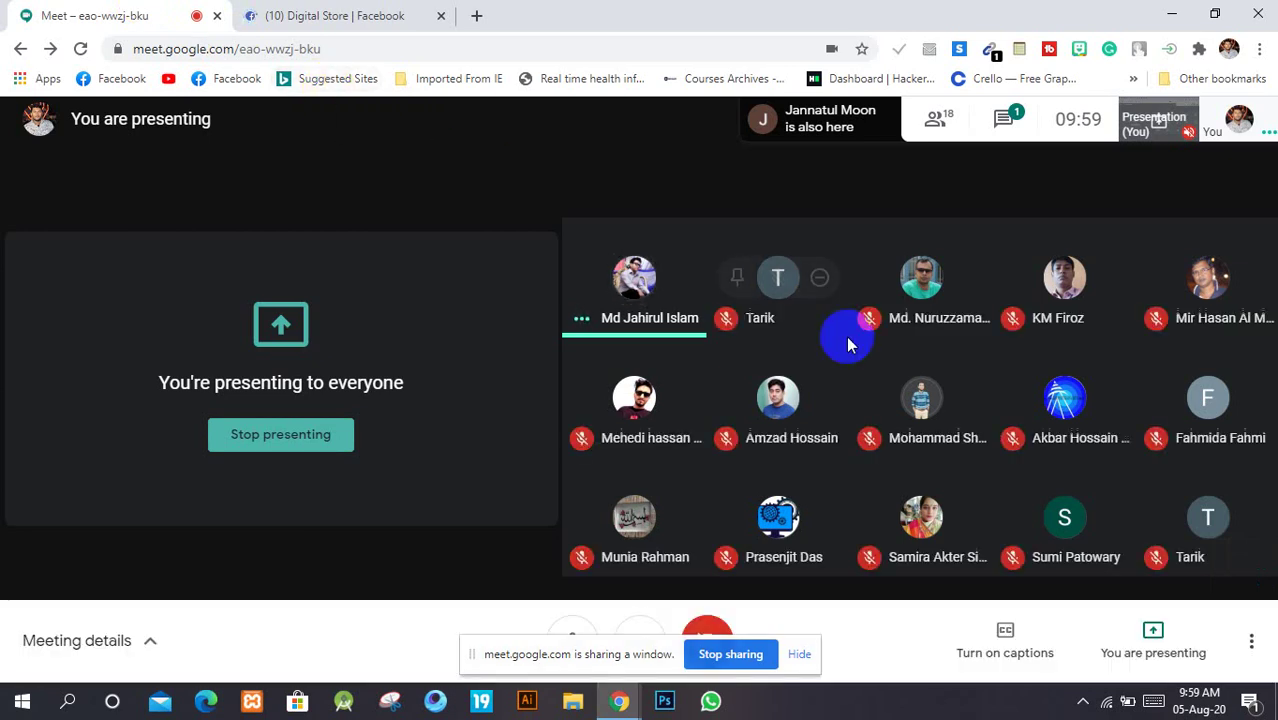
pyautogui.moveTo(847, 335)
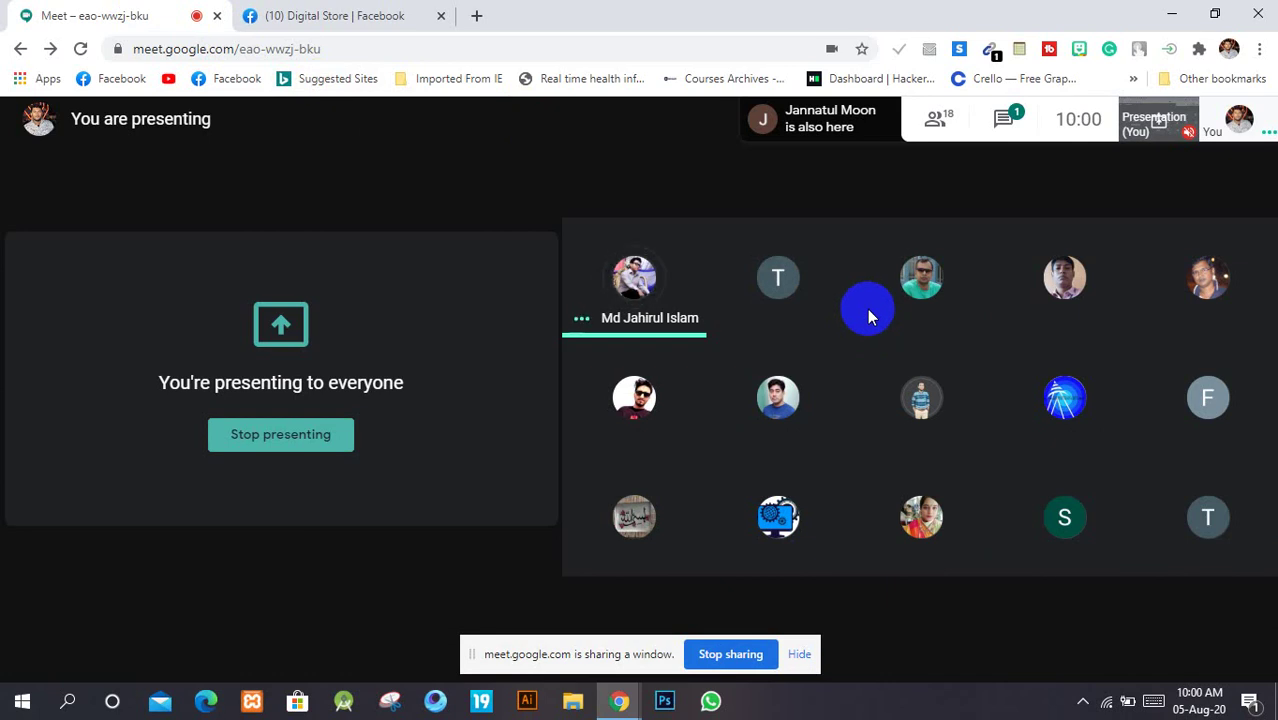
pyautogui.click(410, 10)
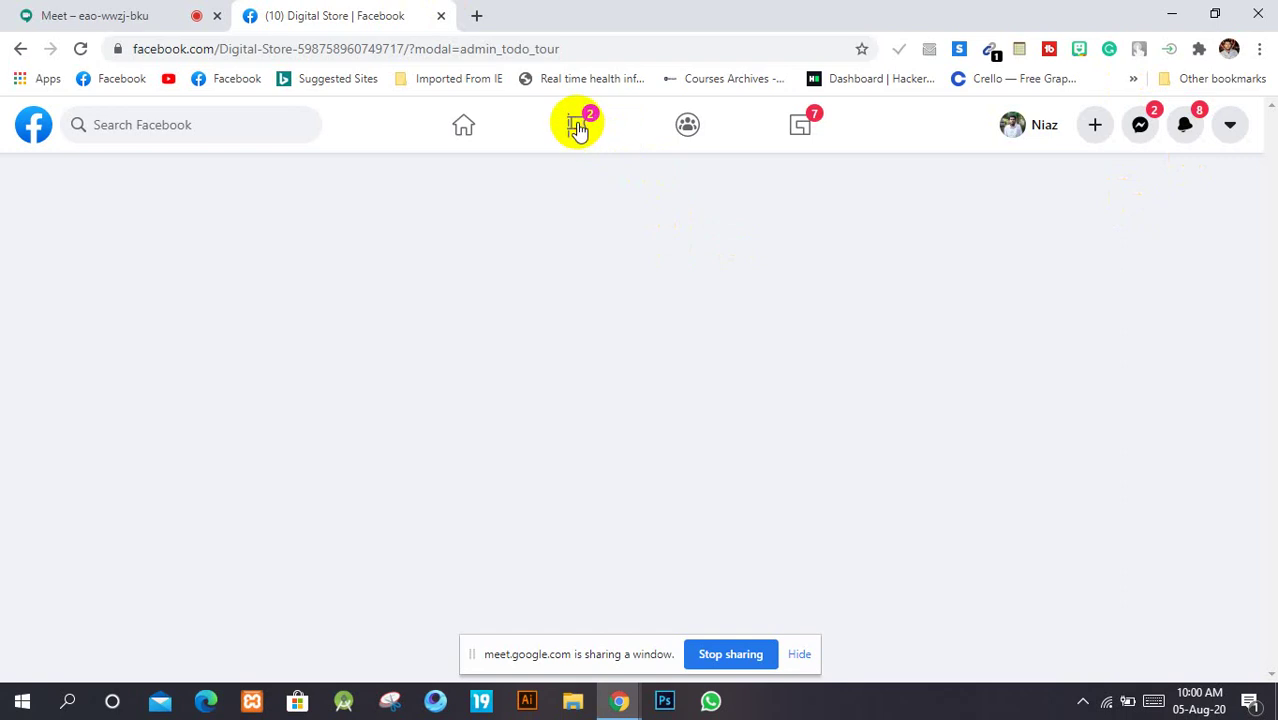
# Step: Open the Facebook home page in a new tab and return to the Digital Store tab
pyautogui.click(479, 16)
pyautogui.click(228, 77)
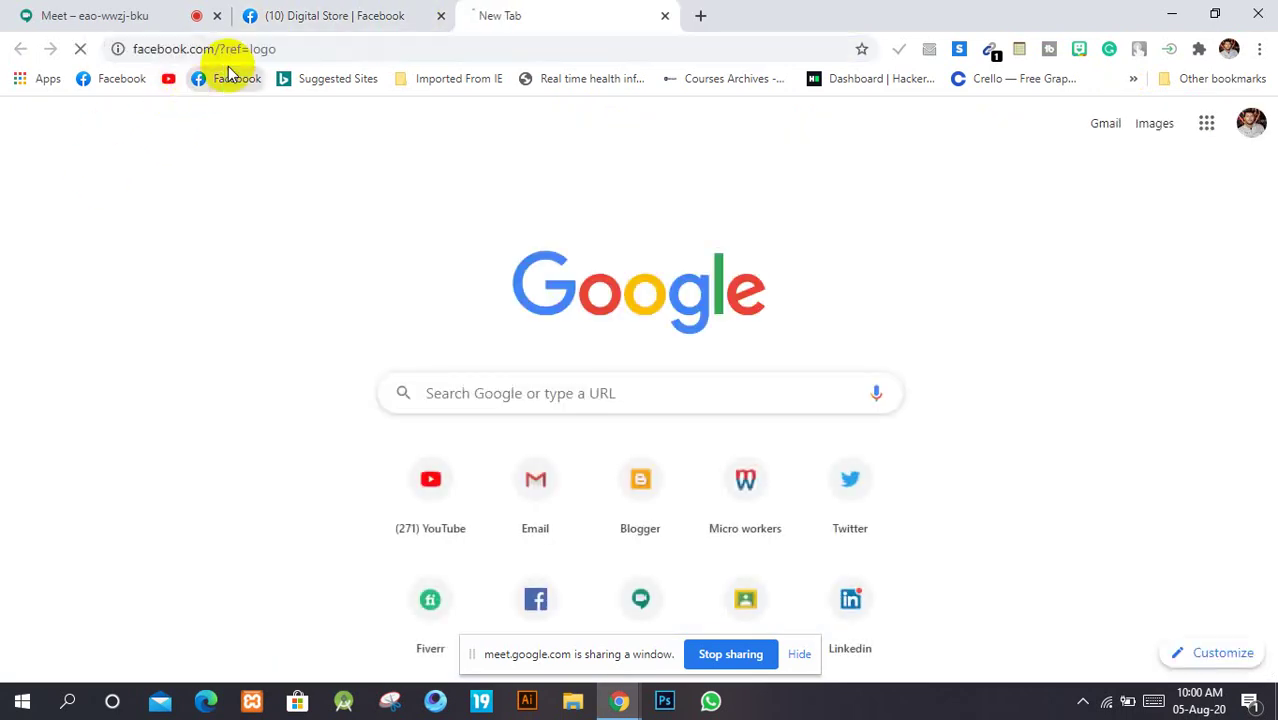
pyautogui.click(310, 18)
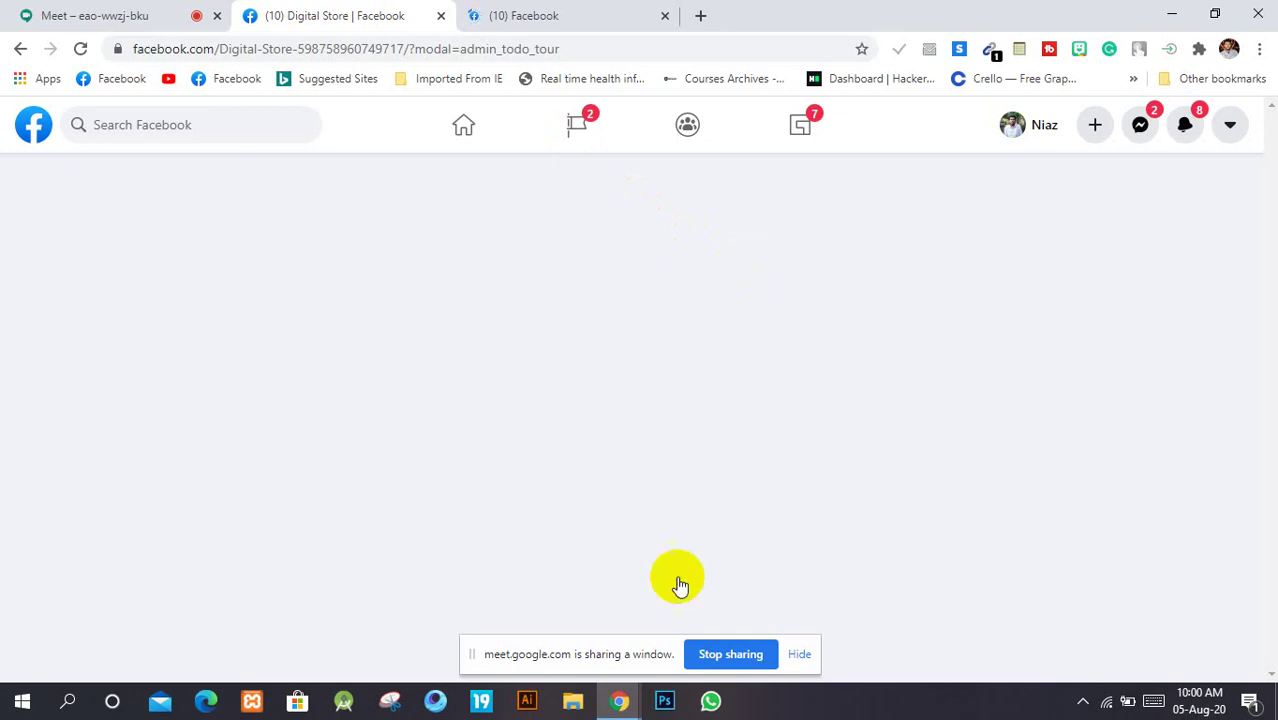
# Step: Open the list of your own Pages in the Digital Store tab and reload it
pyautogui.moveTo(633, 700)
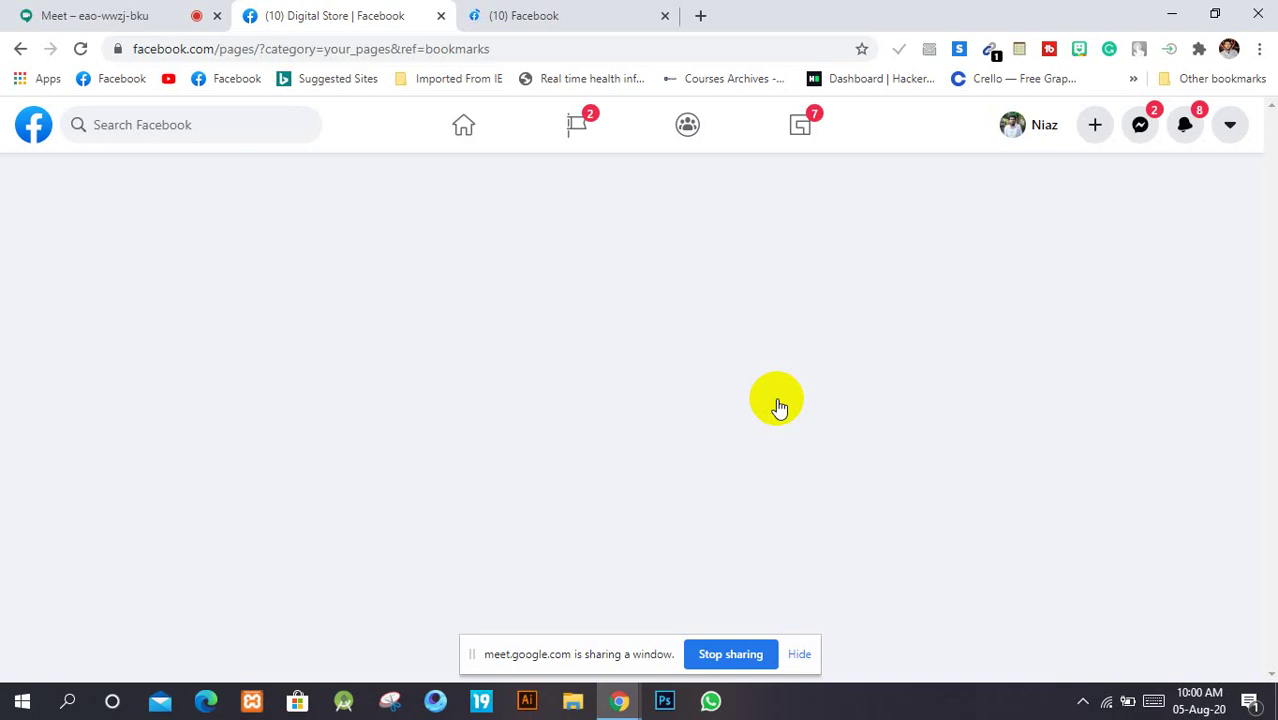
pyautogui.click(605, 10)
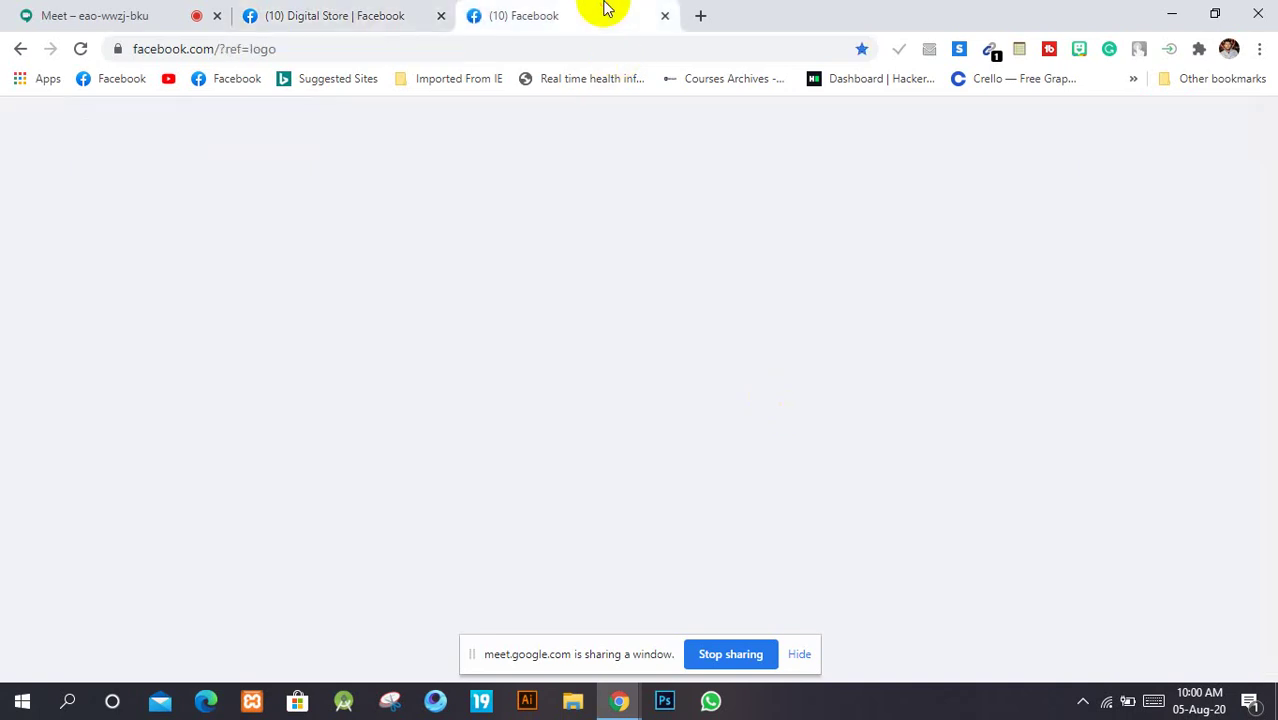
pyautogui.click(314, 12)
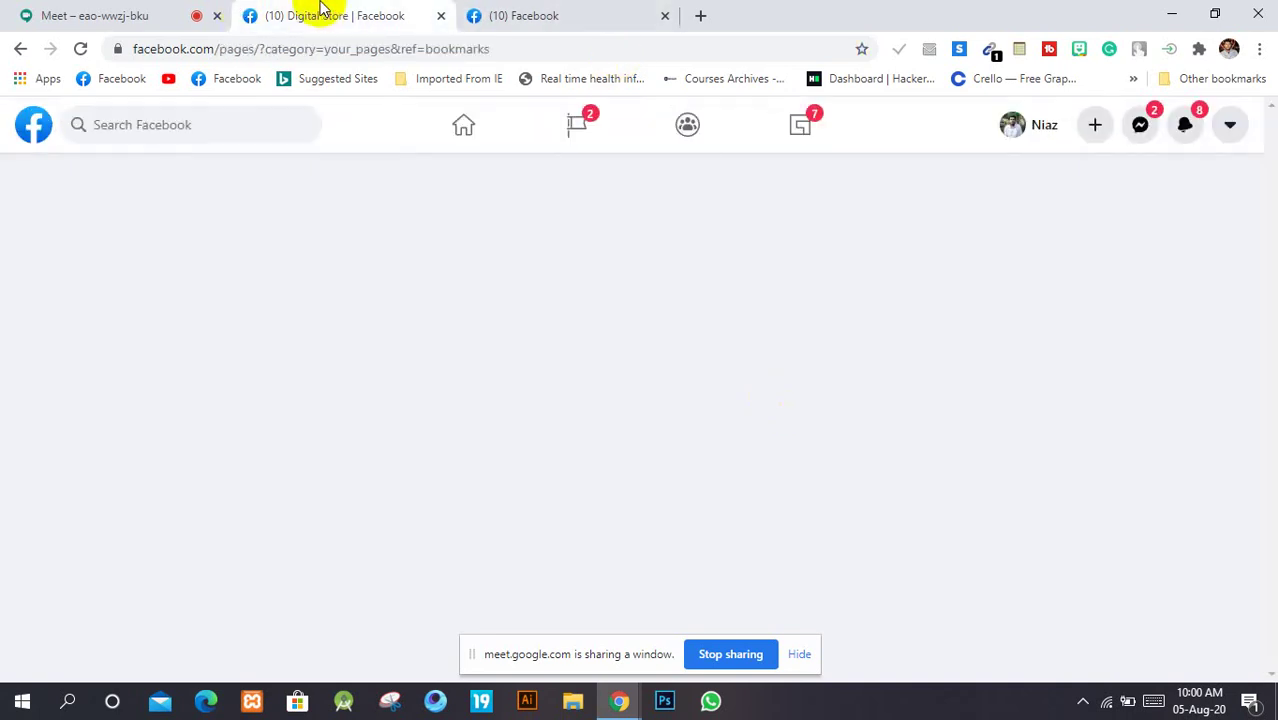
pyautogui.click(80, 49)
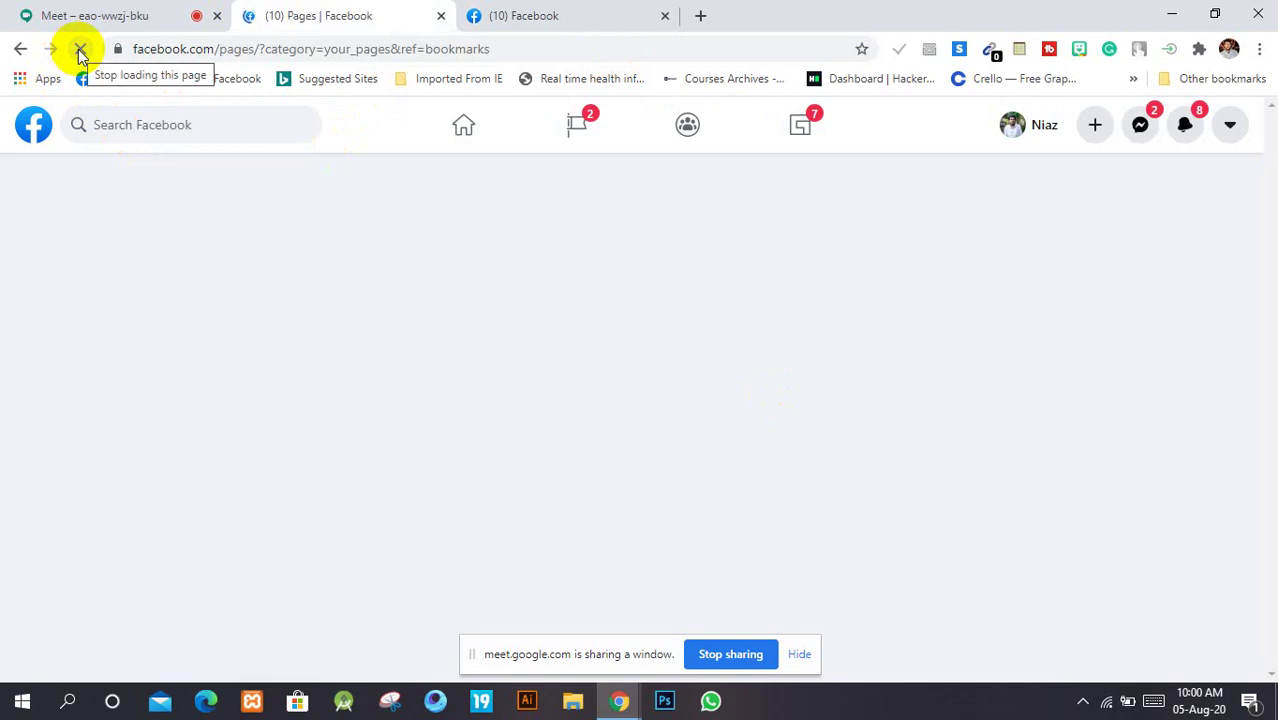
# Step: Admit the waiting participant to the Meet call and select the e-mail address posted in its chat
pyautogui.click(42, 13)
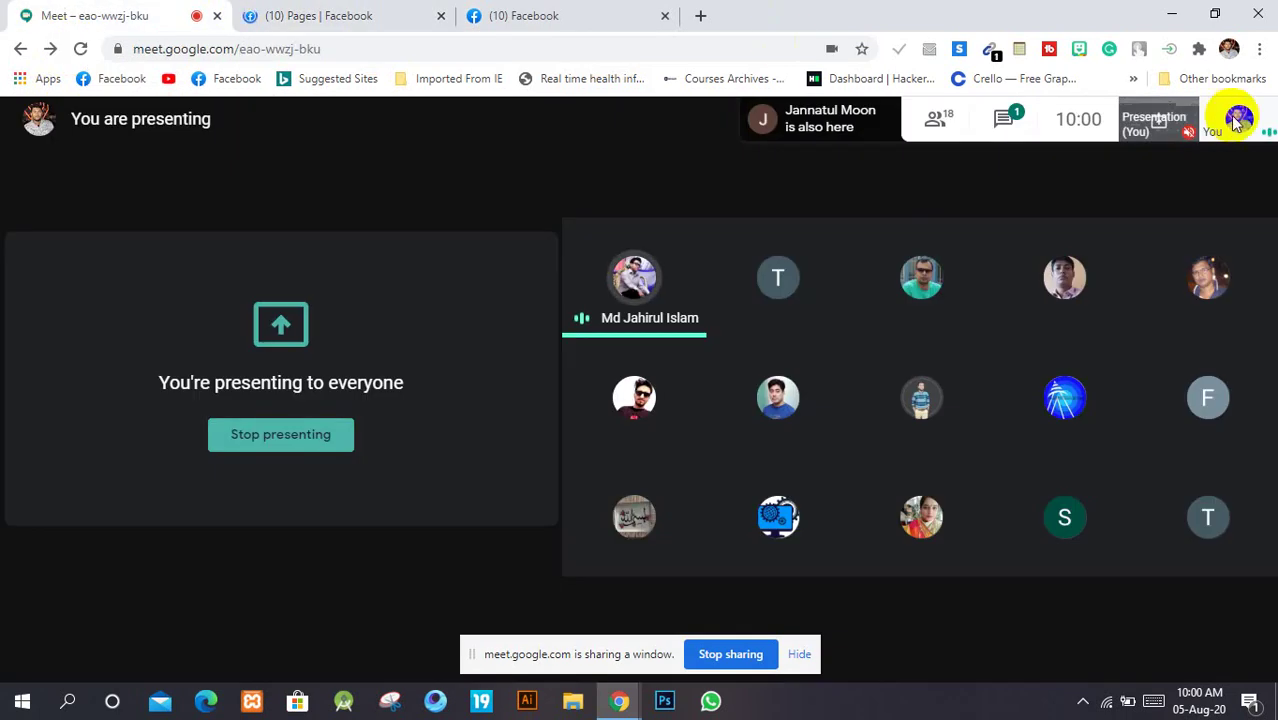
pyautogui.click(1003, 119)
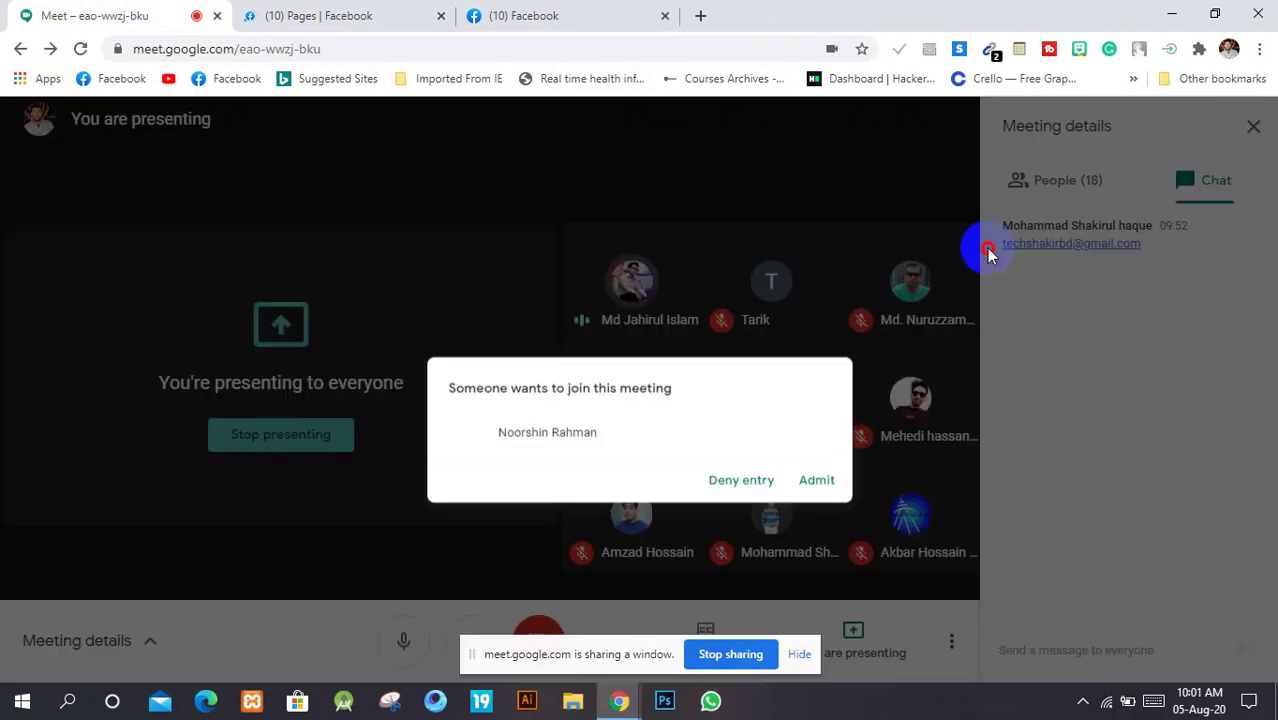
pyautogui.click(987, 250)
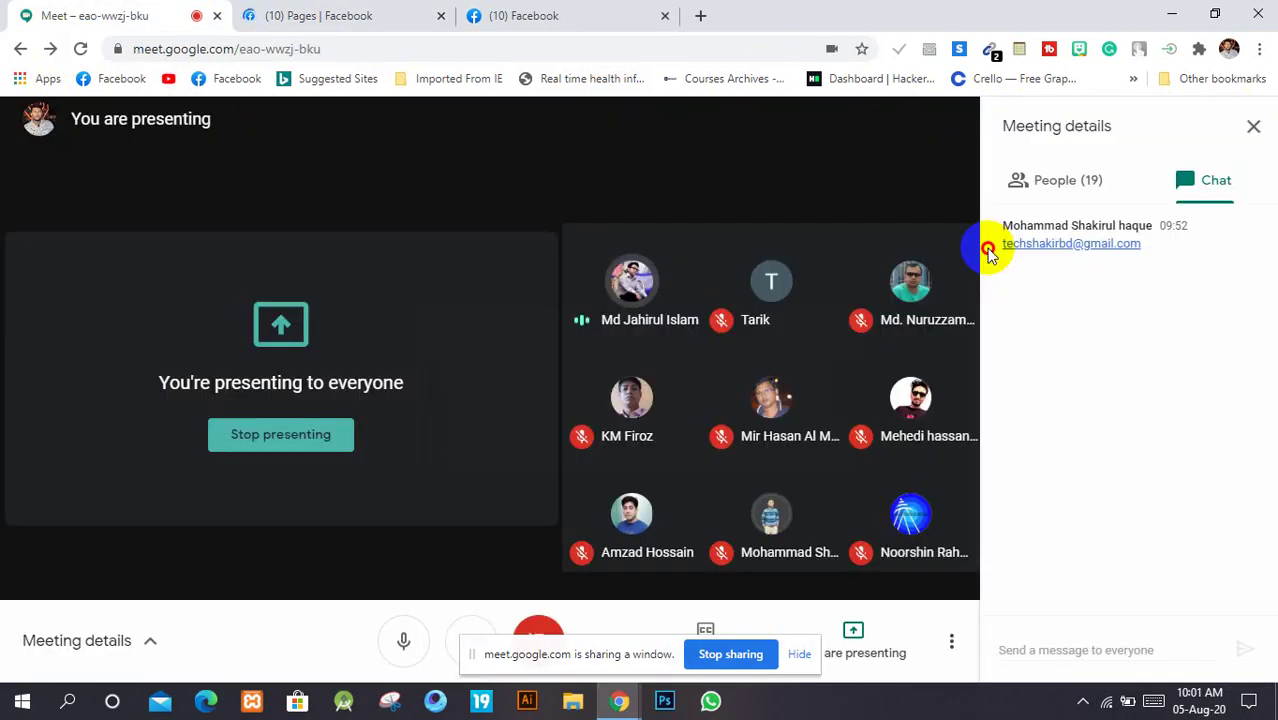
pyautogui.tripleClick(987, 250)
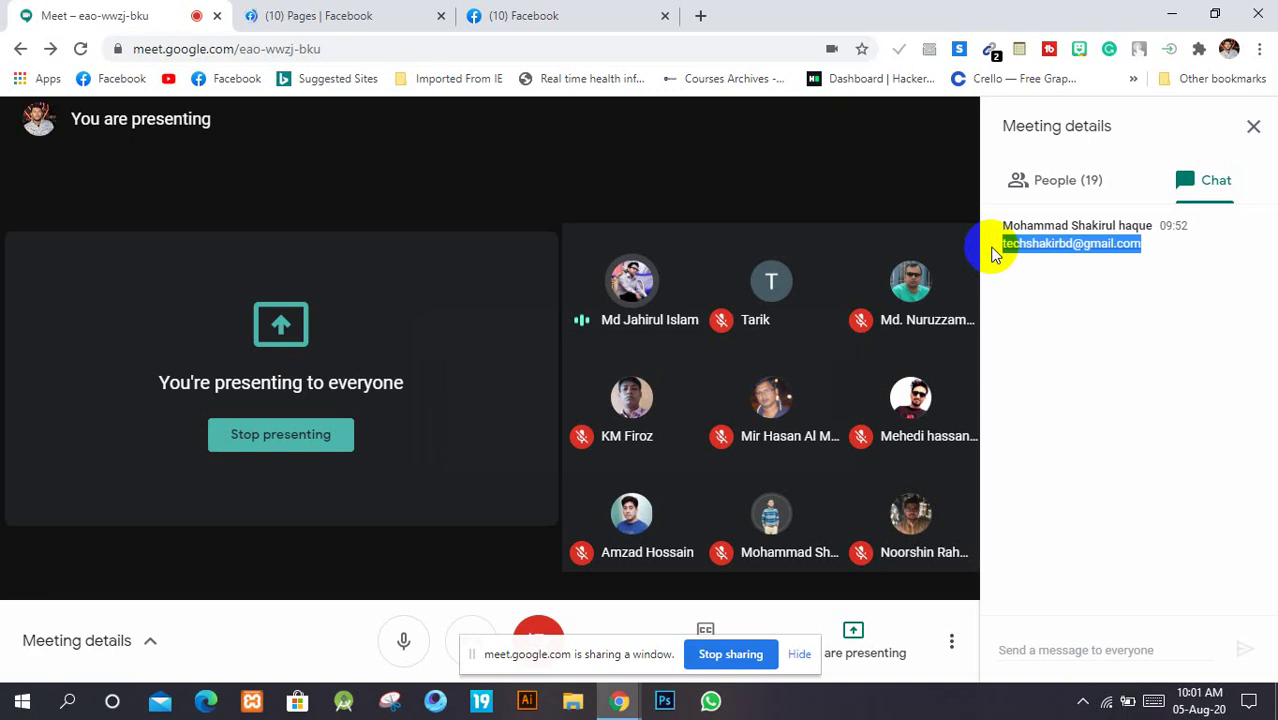
# Step: Keep waiting for the unresponsive Pages tab and check whether the Facebook home tab has loaded
pyautogui.click(362, 15)
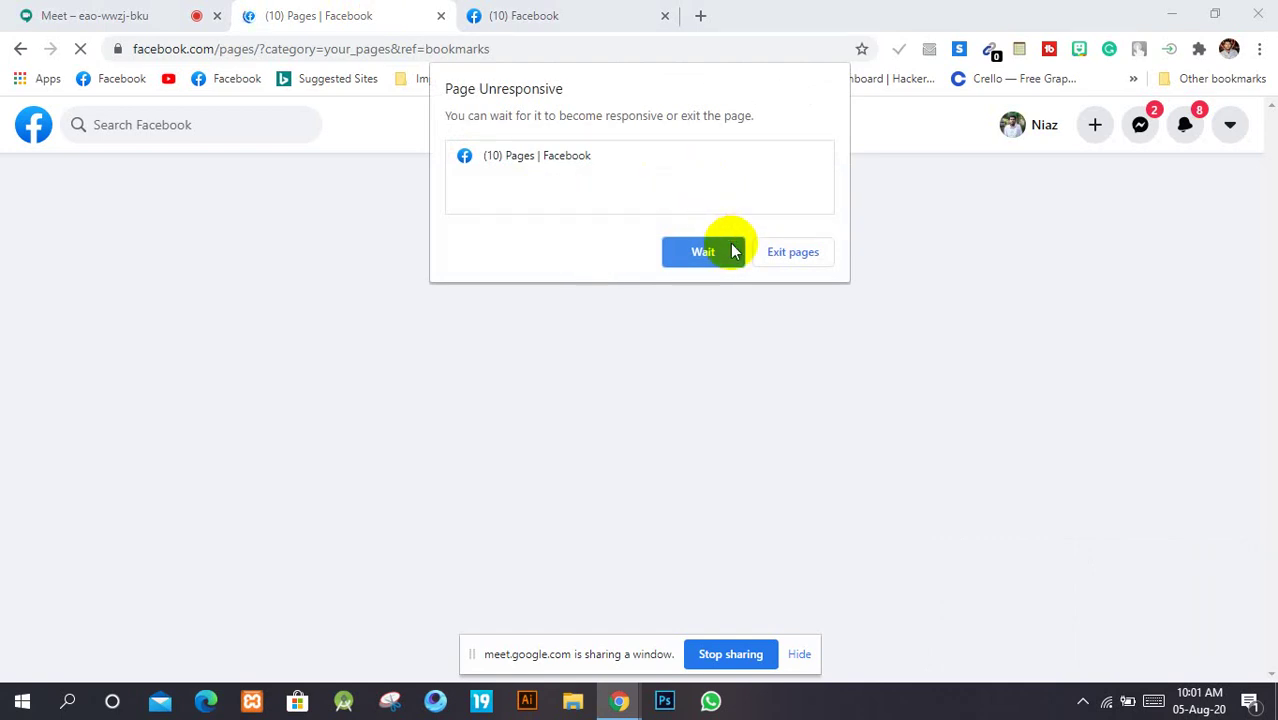
pyautogui.click(697, 253)
pyautogui.click(589, 8)
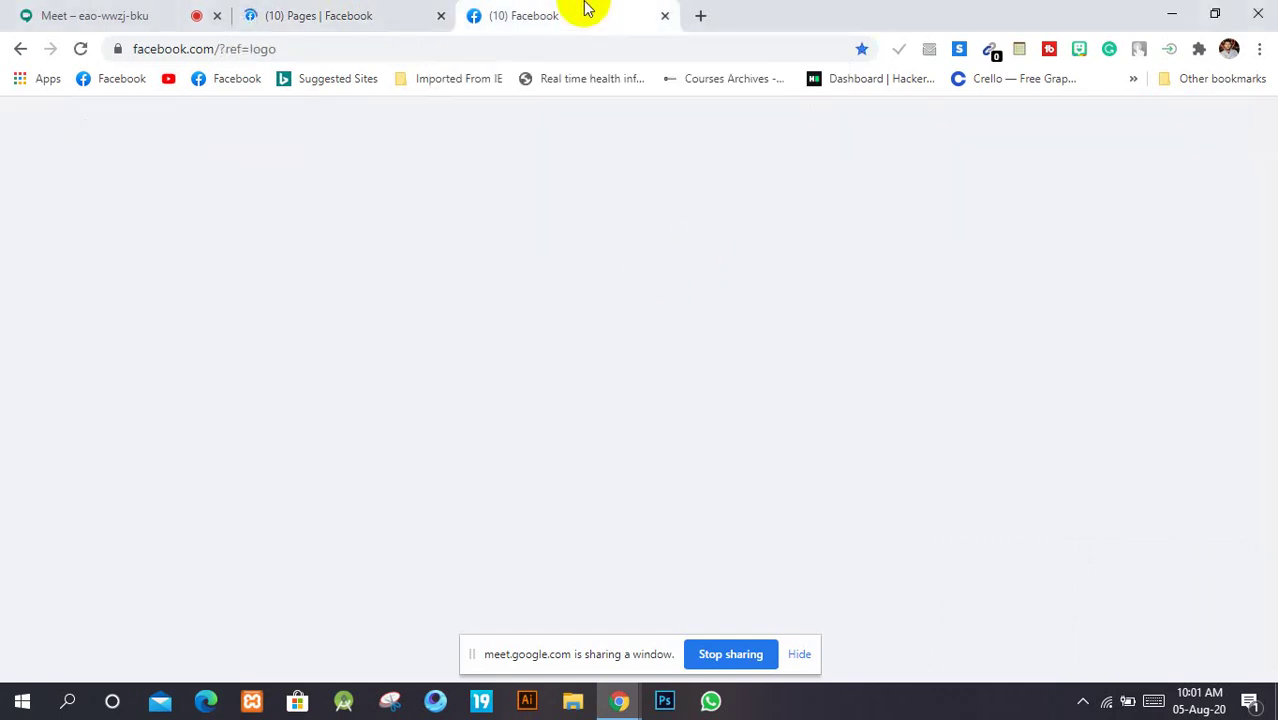
pyautogui.click(395, 15)
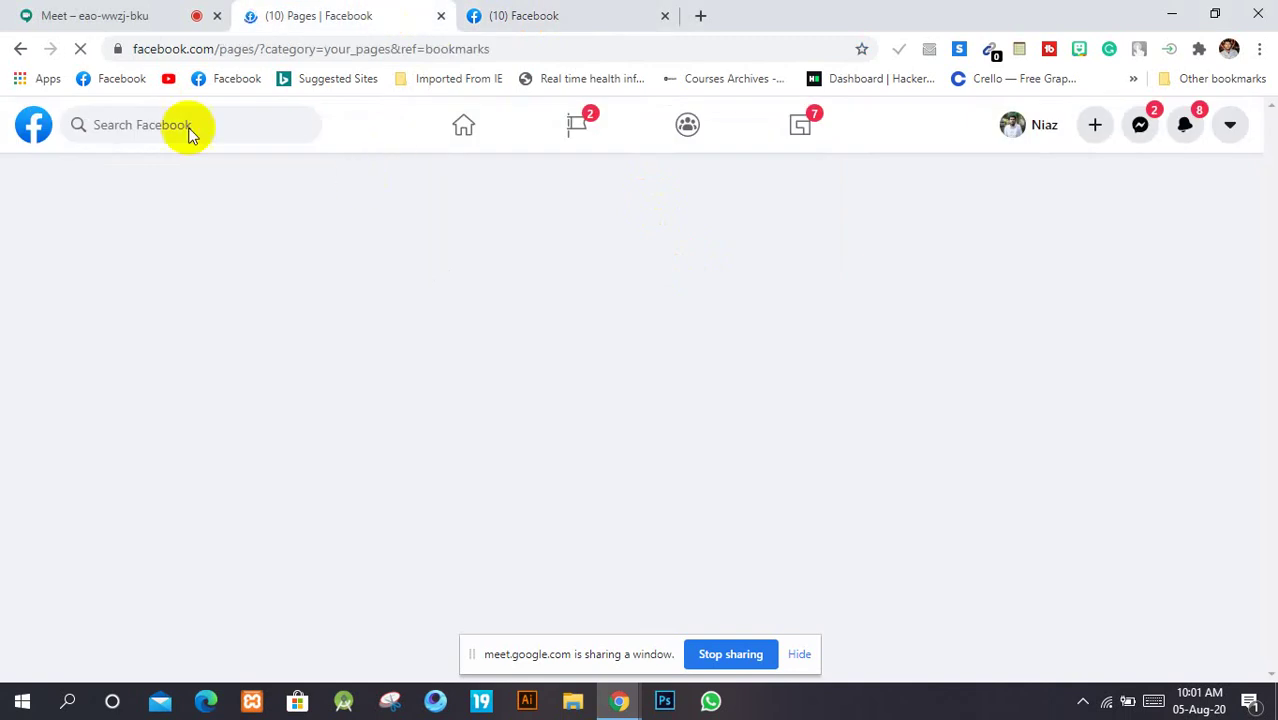
pyautogui.click(640, 8)
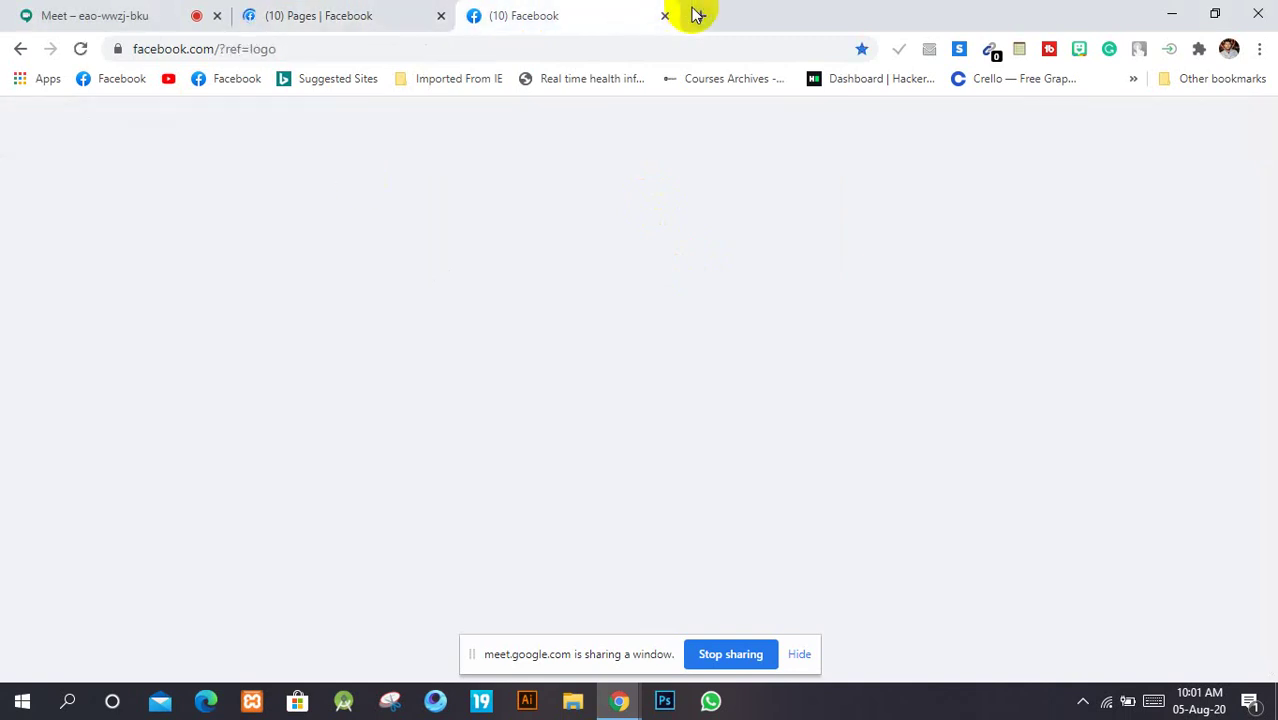
# Step: Open Facebook from its shortcut in another new tab and return to the earlier Facebook home tab
pyautogui.click(698, 14)
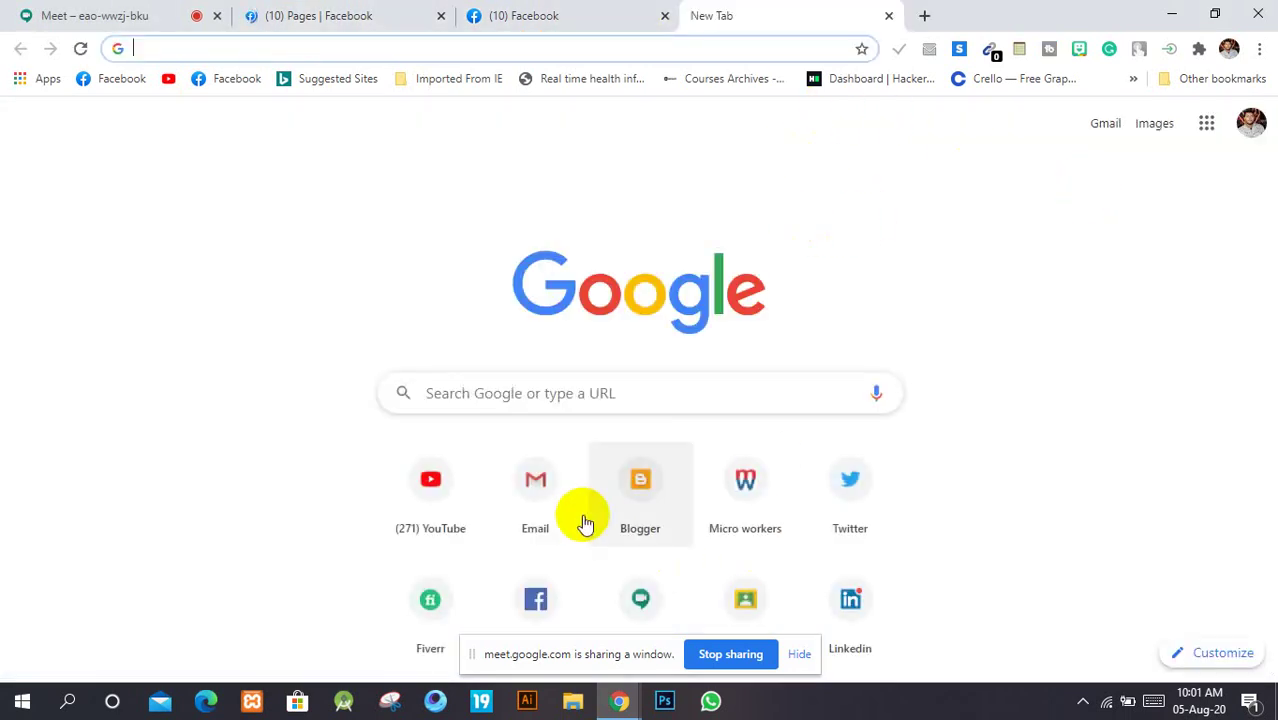
pyautogui.click(542, 590)
pyautogui.click(522, 10)
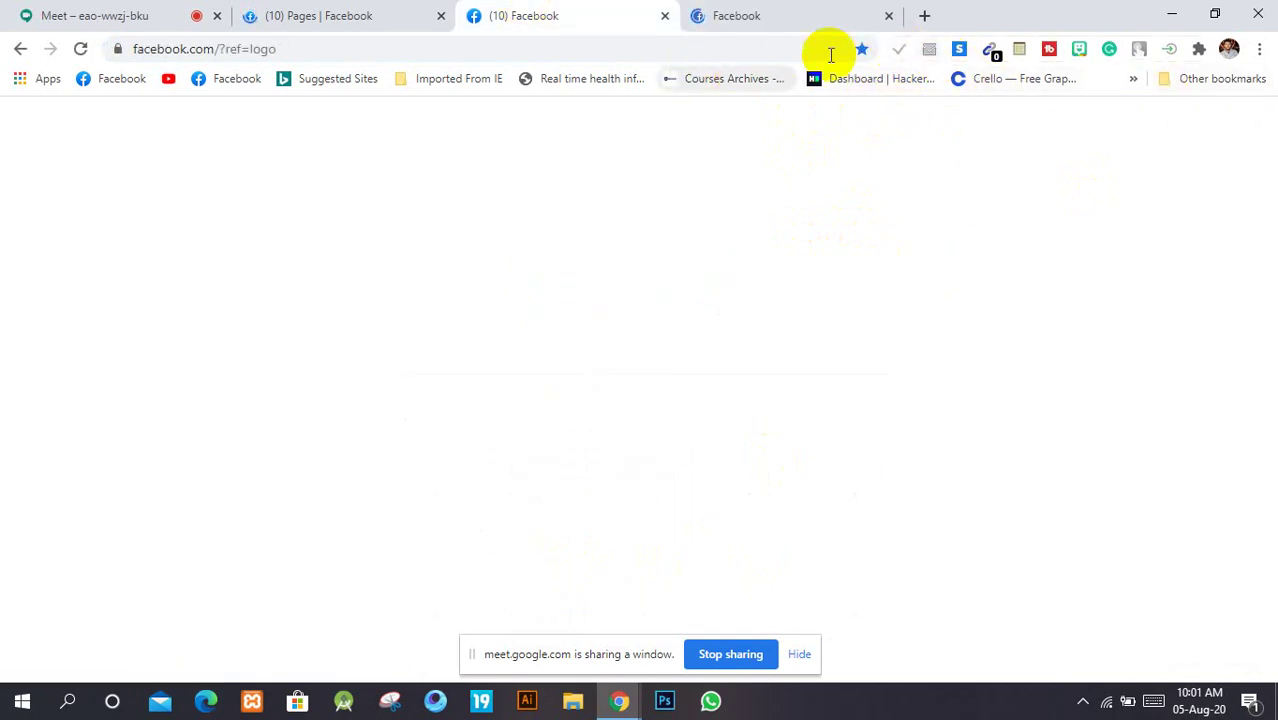
# Step: Try to open the account menu on the still-loading Pages tab
pyautogui.click(418, 10)
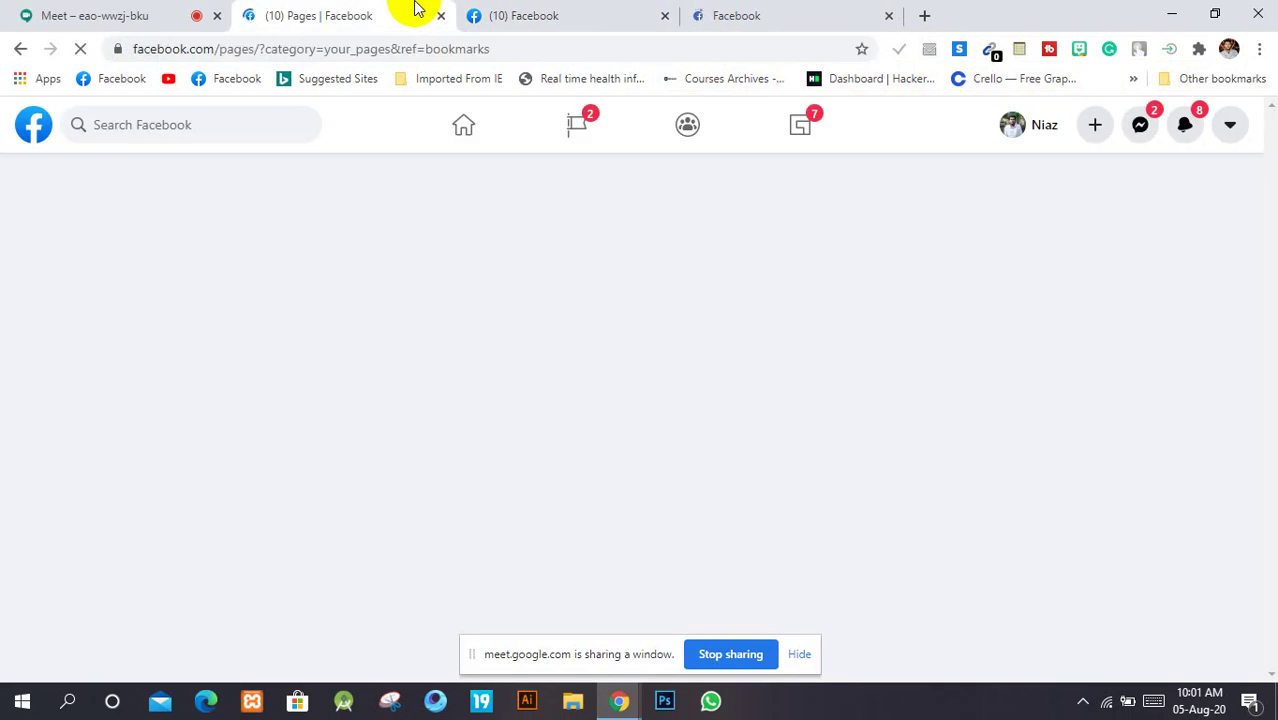
pyautogui.click(1231, 126)
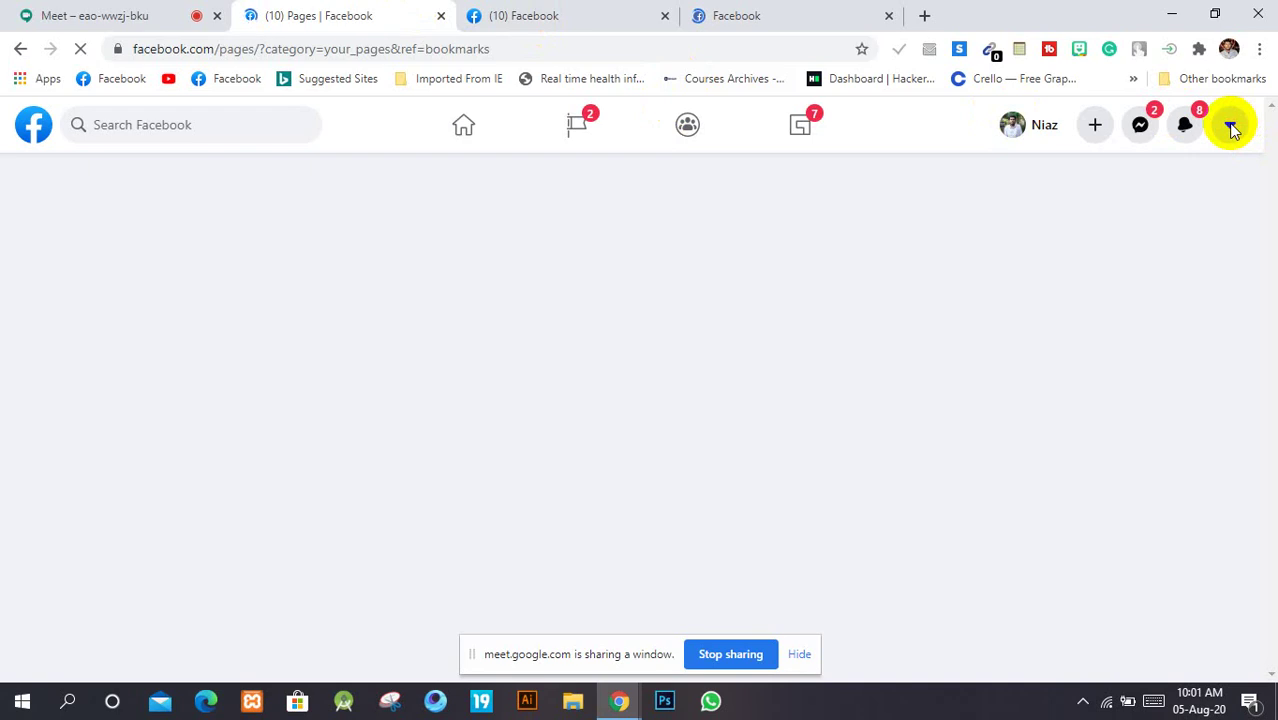
pyautogui.click(1231, 126)
# Step: Stop sharing the window in the Meet call and return to the Facebook Pages tab
pyautogui.click(100, 14)
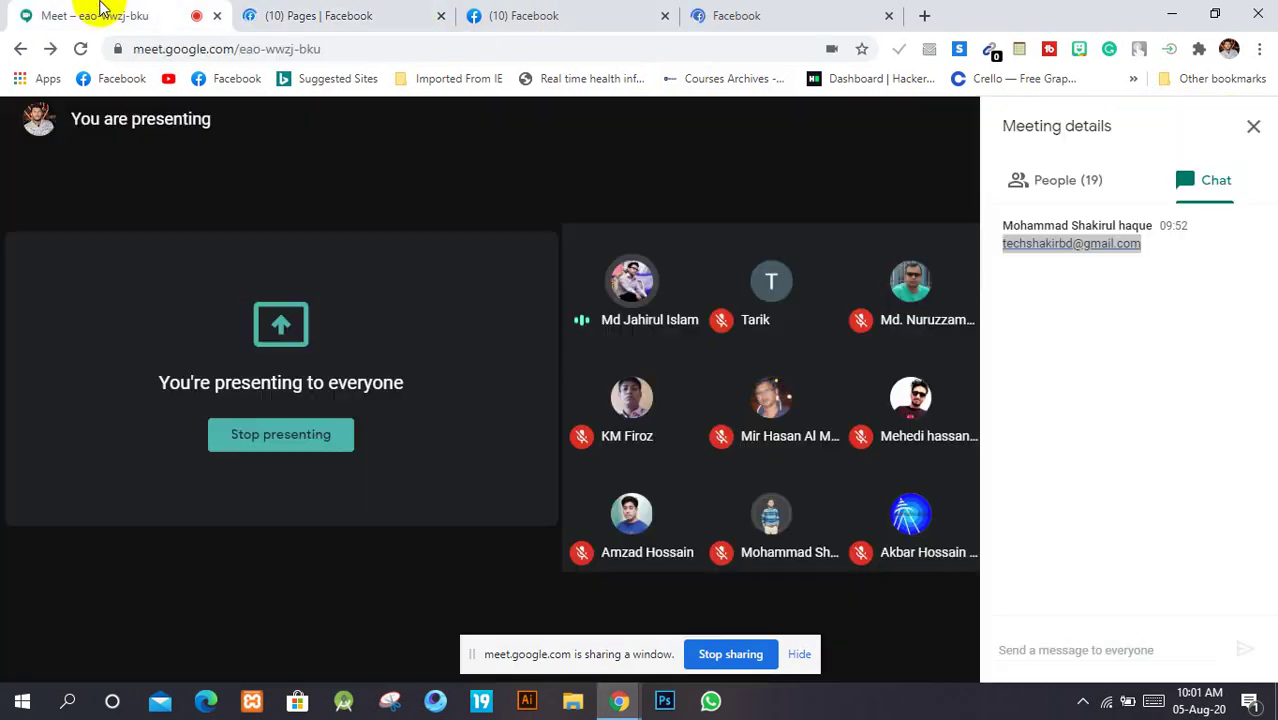
pyautogui.click(737, 655)
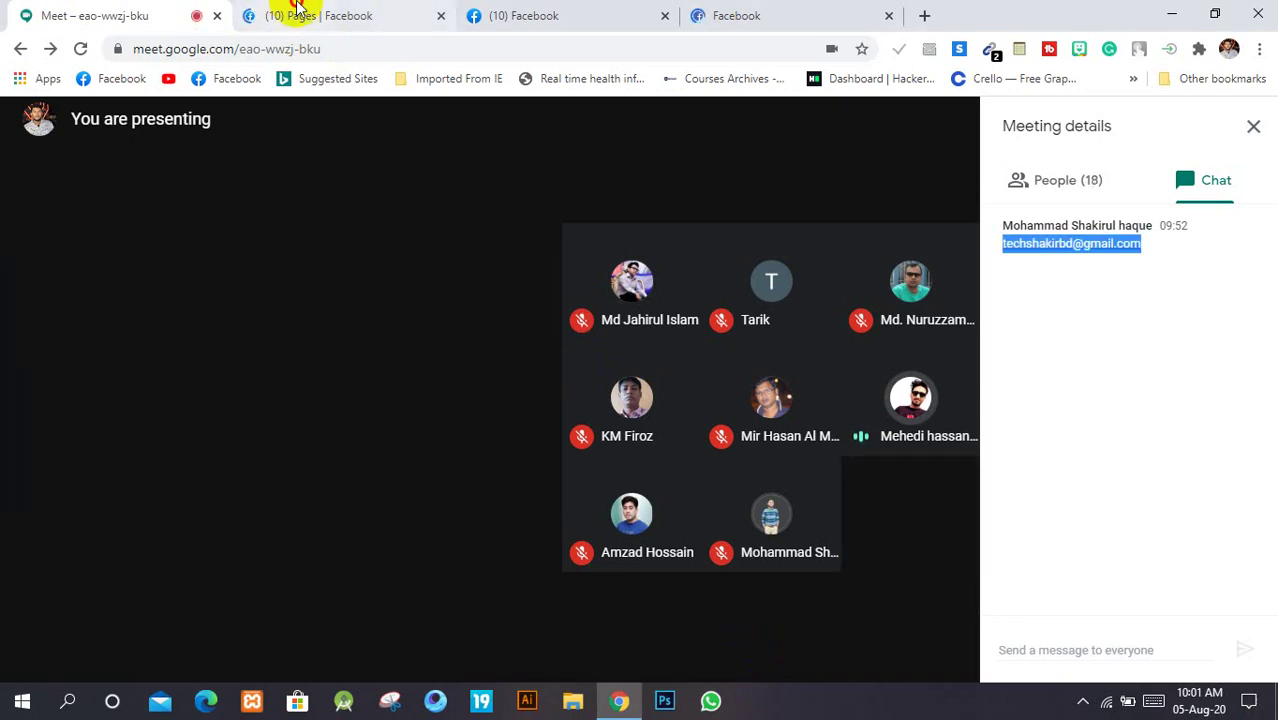
pyautogui.click(260, 14)
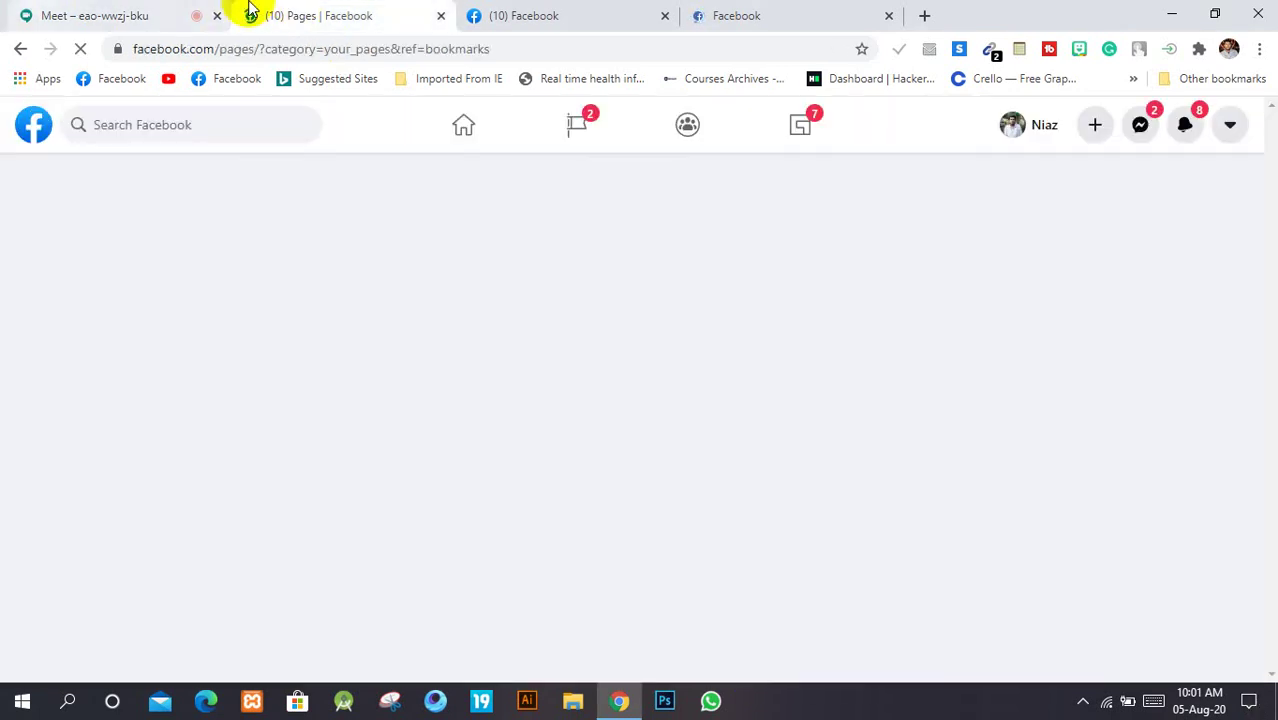
# Step: Check the loading progress of the Pages tab and both Facebook home tabs, looking in on the Meet call in between
pyautogui.click(600, 14)
pyautogui.click(398, 22)
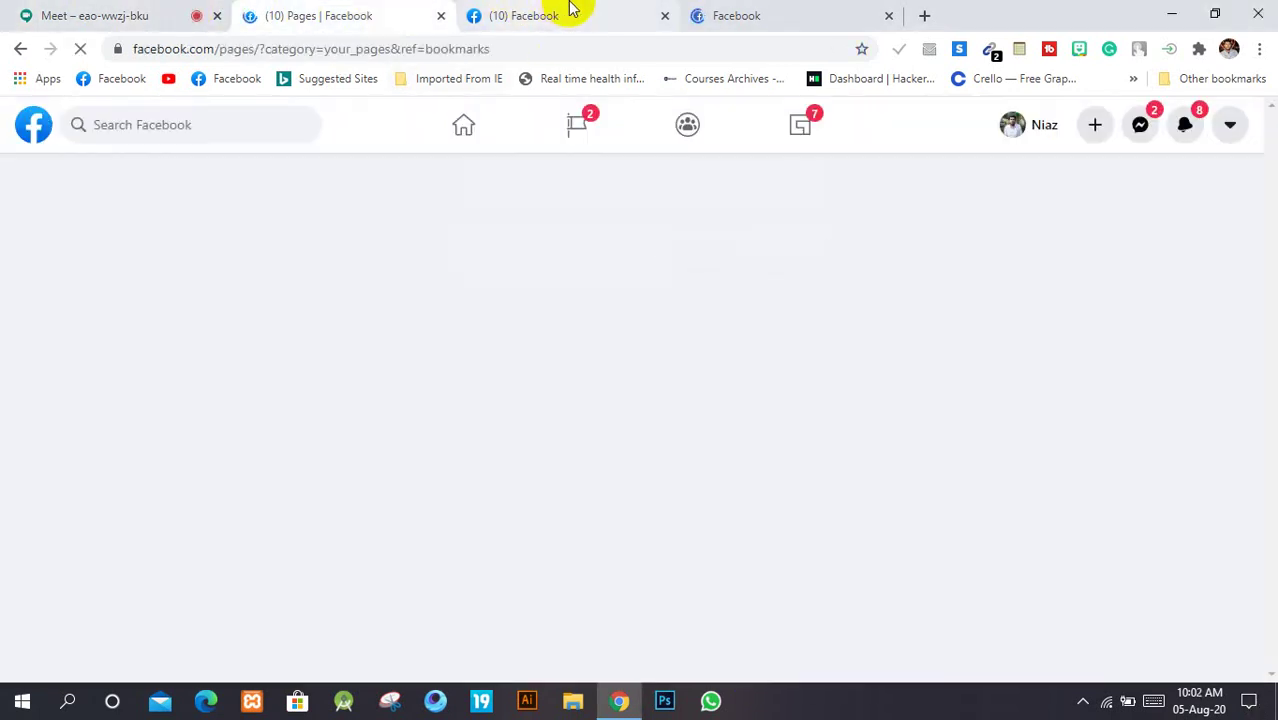
pyautogui.click(196, 12)
pyautogui.click(414, 8)
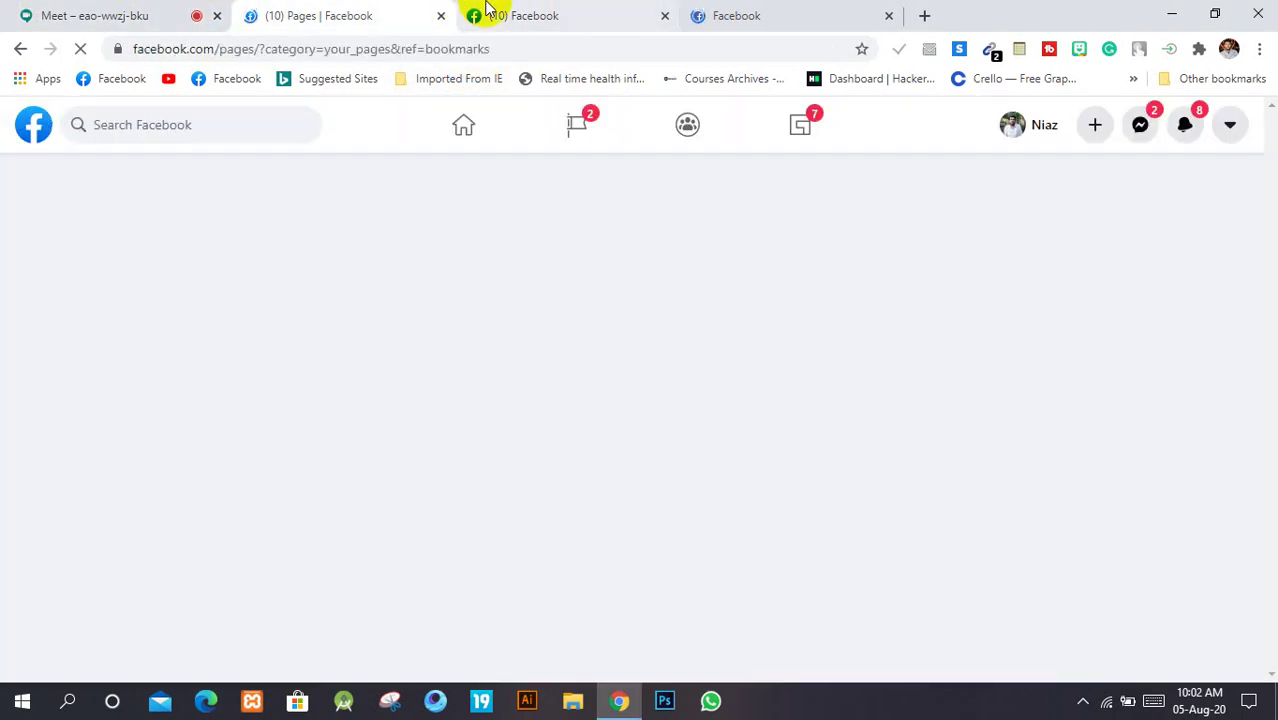
pyautogui.click(485, 10)
pyautogui.click(716, 14)
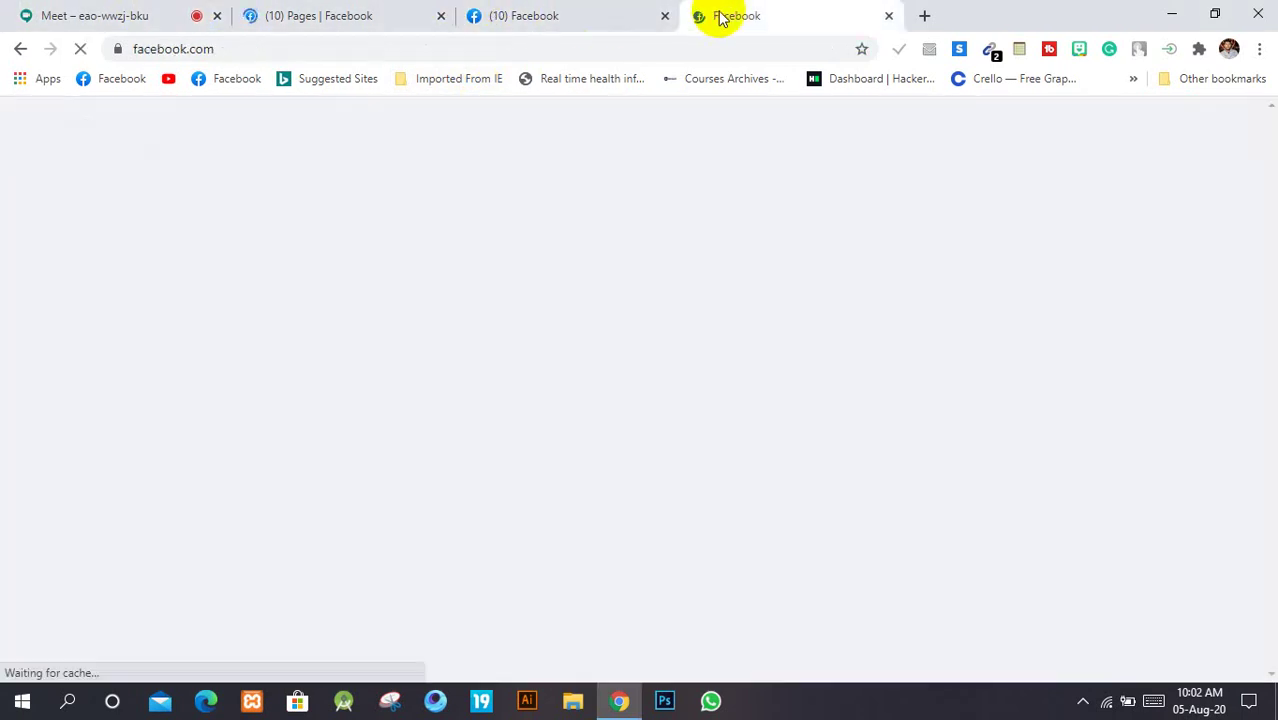
pyautogui.click(608, 15)
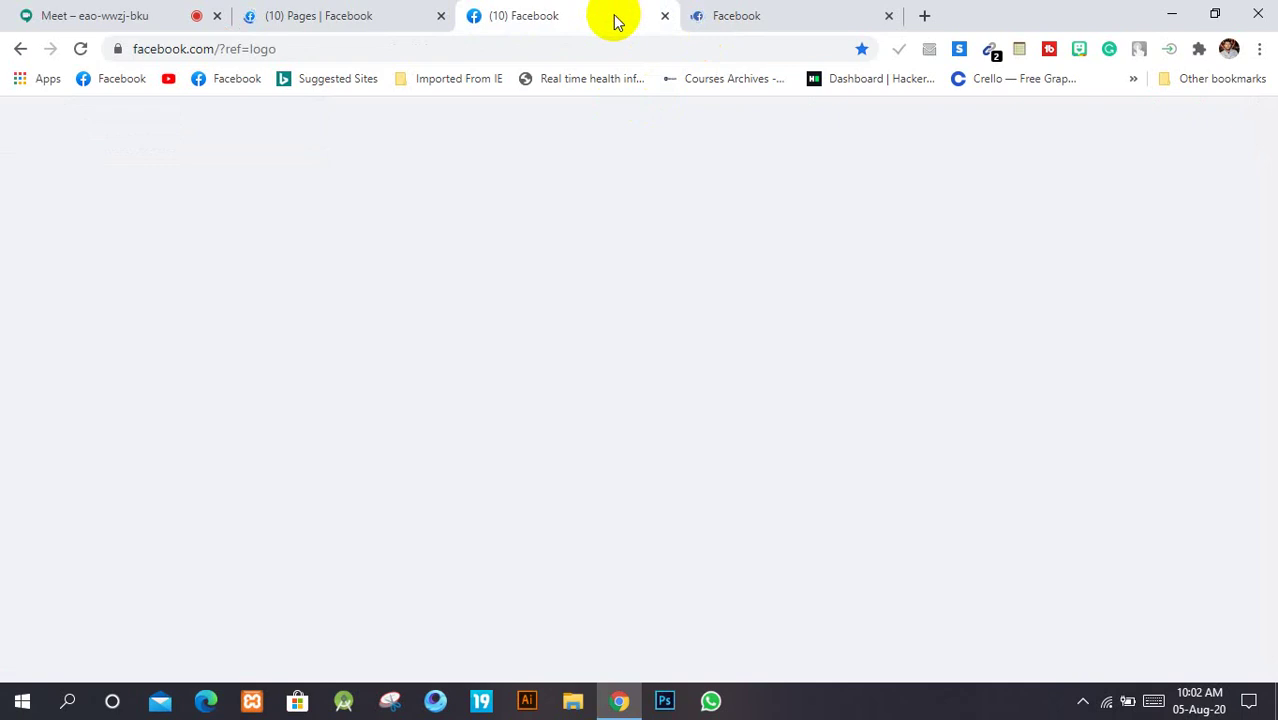
pyautogui.click(328, 14)
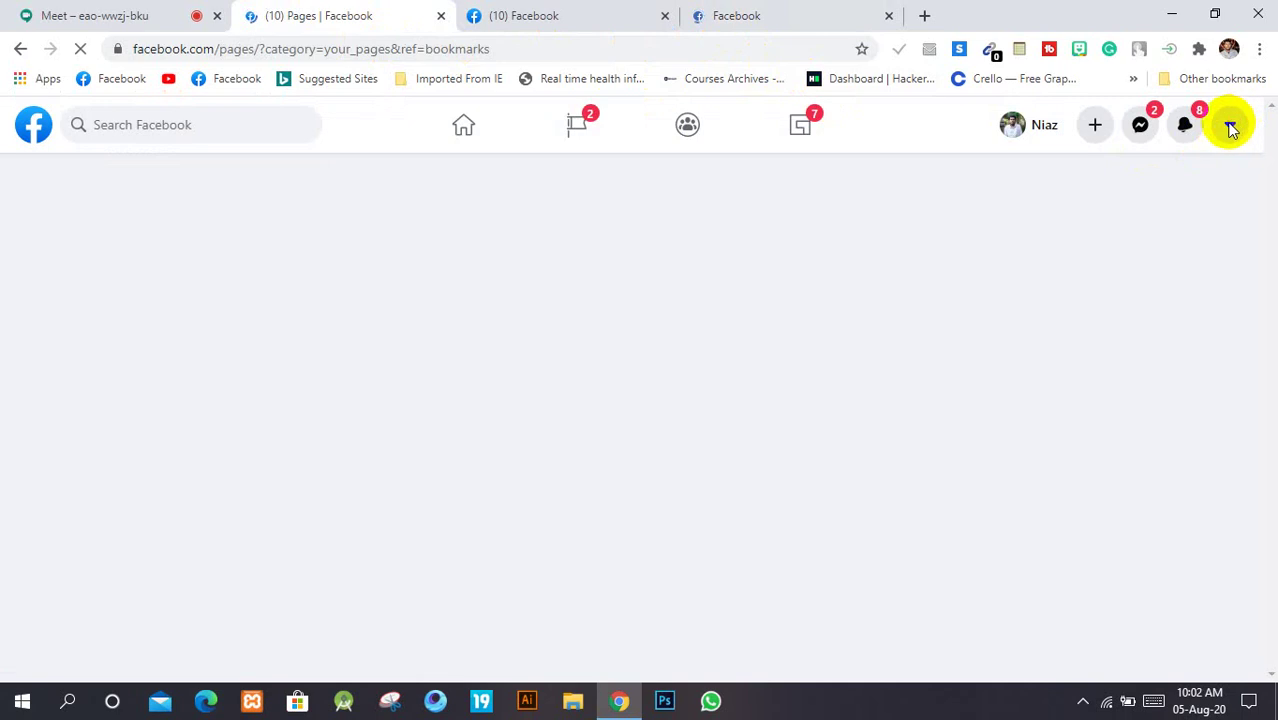
pyautogui.click(625, 10)
pyautogui.click(747, 13)
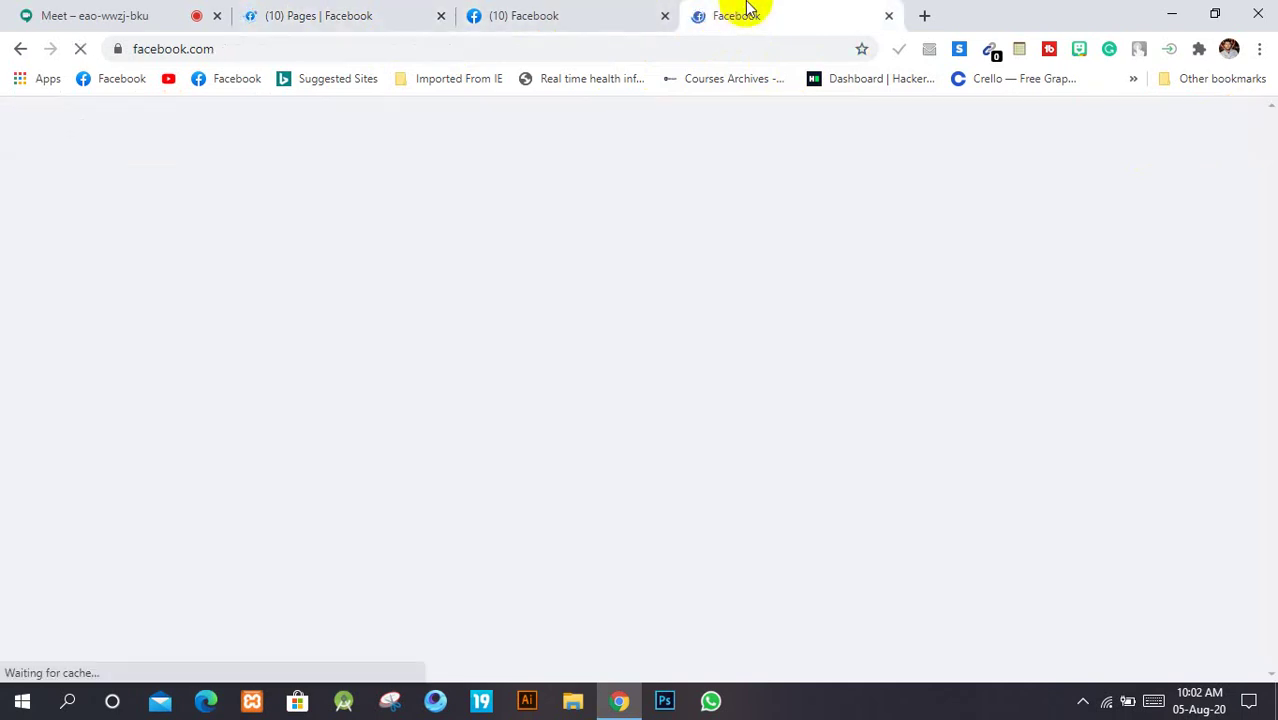
pyautogui.click(551, 8)
# Step: Try the account menu on the Pages tab, keep waiting for the unresponsive page and recheck both Facebook home tabs
pyautogui.click(367, 14)
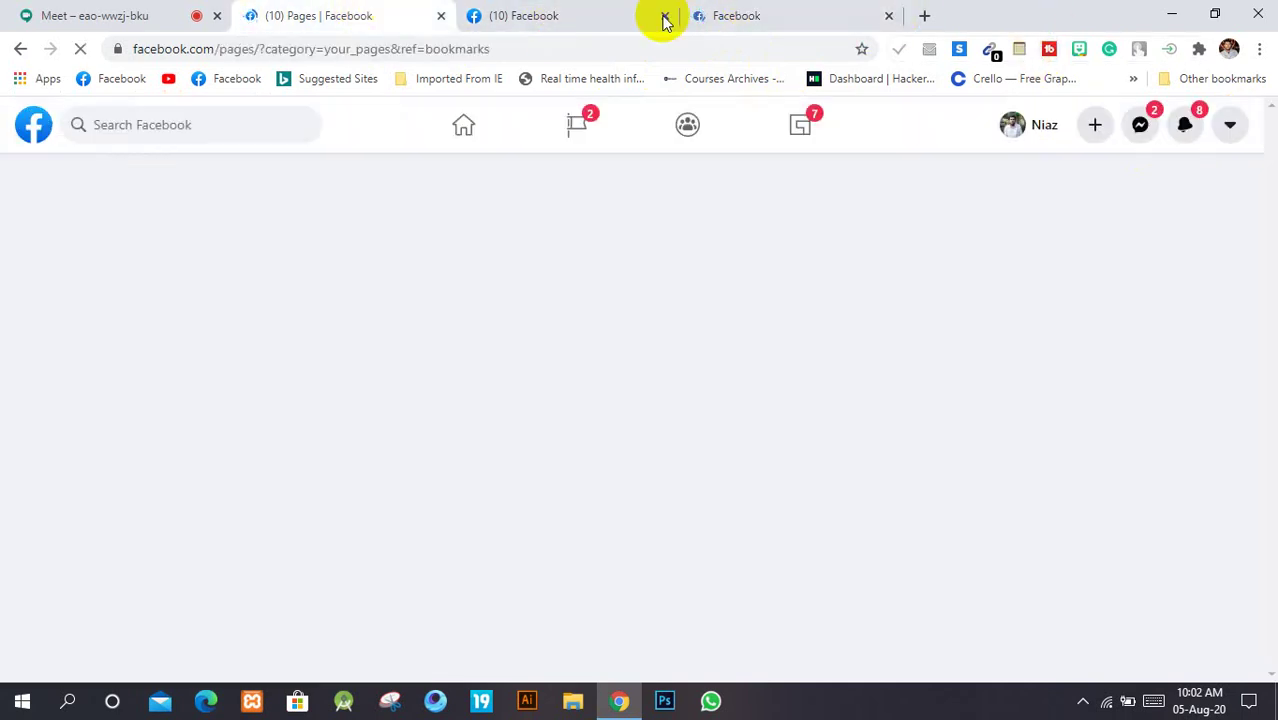
pyautogui.click(1230, 128)
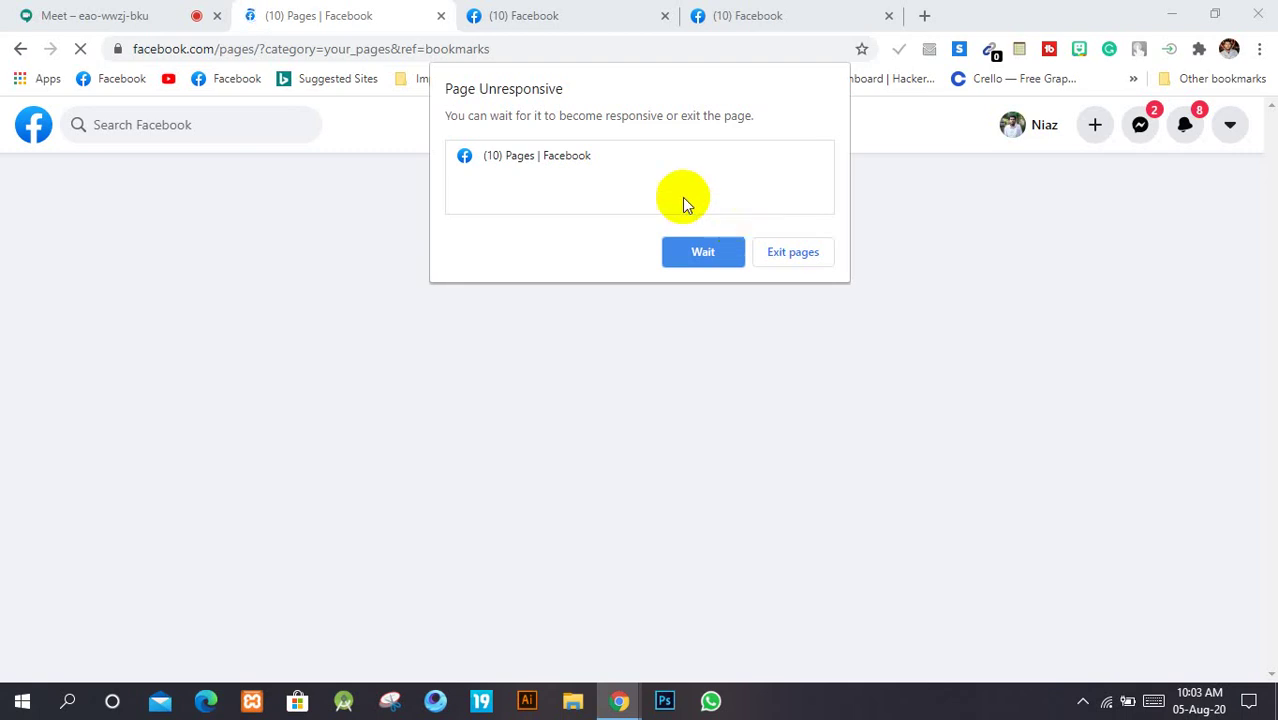
pyautogui.click(714, 258)
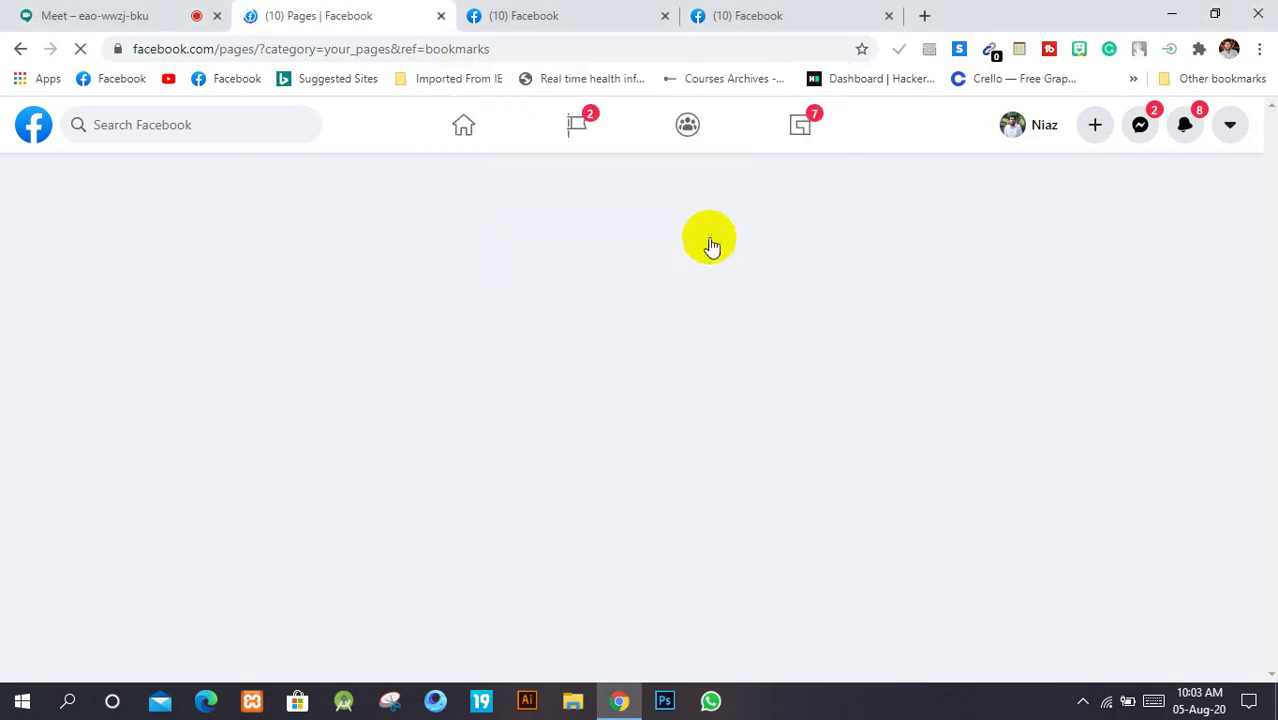
pyautogui.click(720, 12)
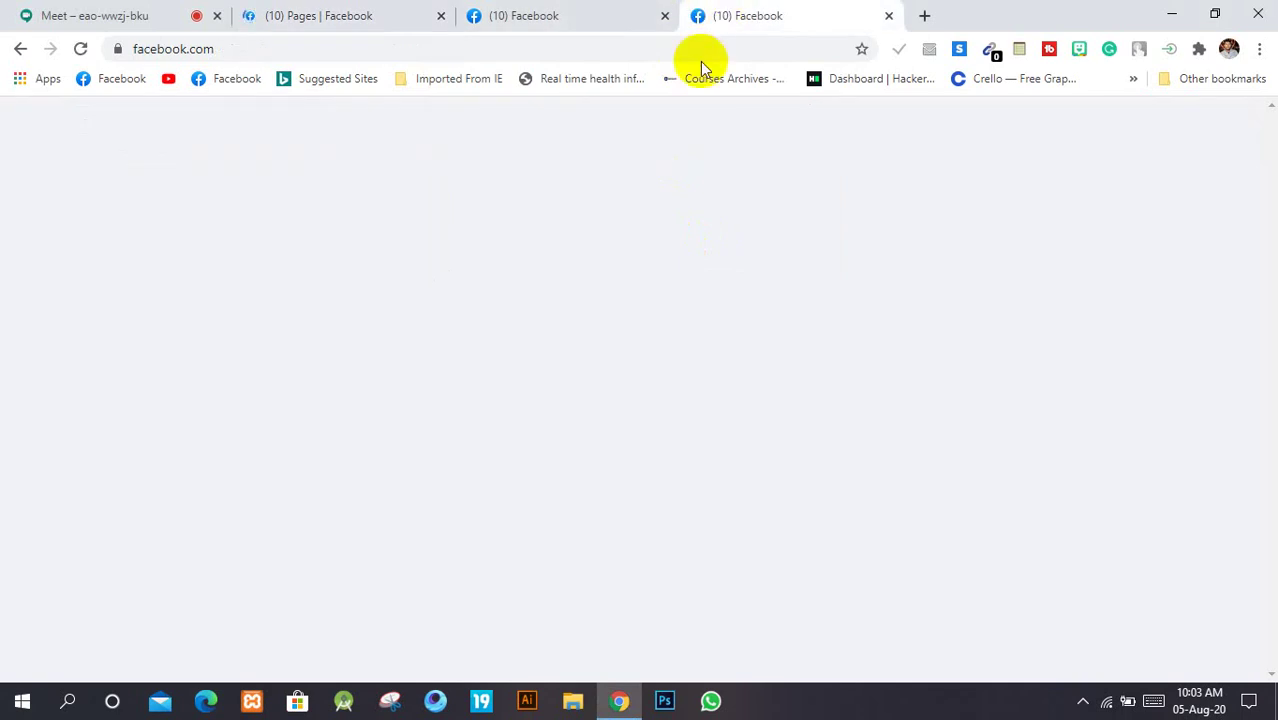
pyautogui.click(507, 10)
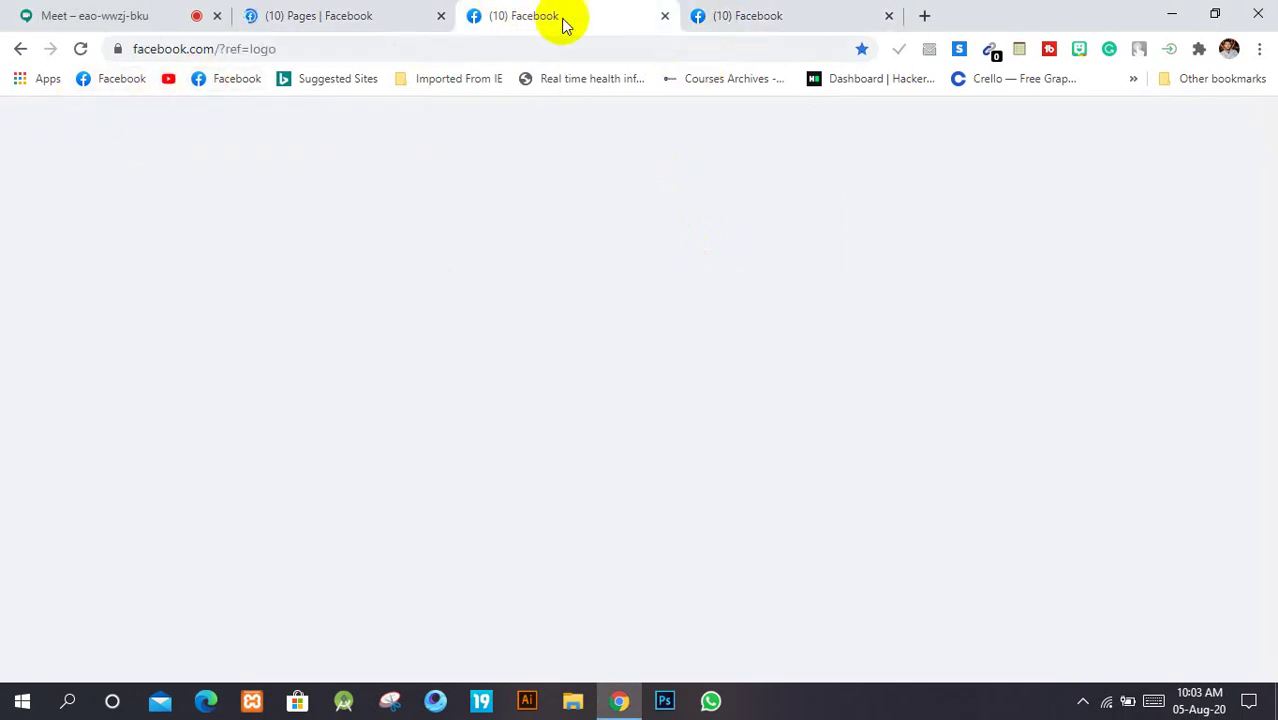